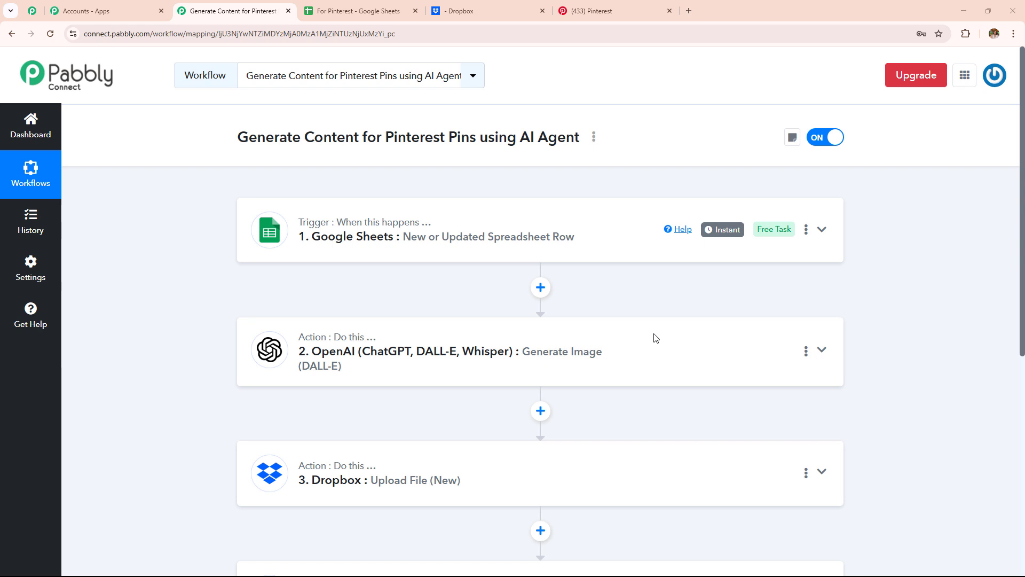
Examine the workflow's trigger and action steps, the For Pinterest spreadsheet and the pins on Pinterest's AI Images board.
scroll(590, 358, "down", 4)
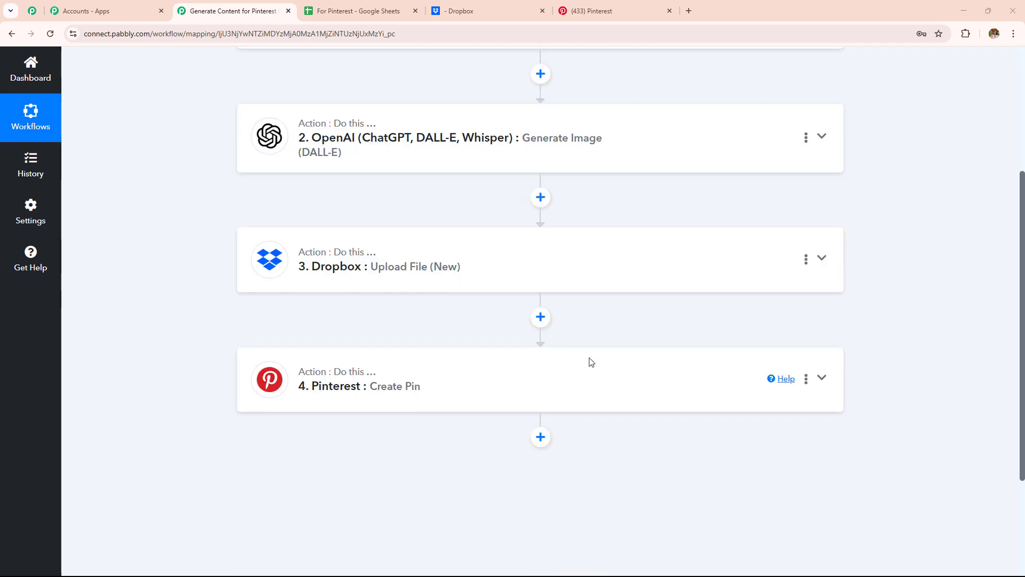
scroll(591, 358, "up", 4)
left_click(332, 10)
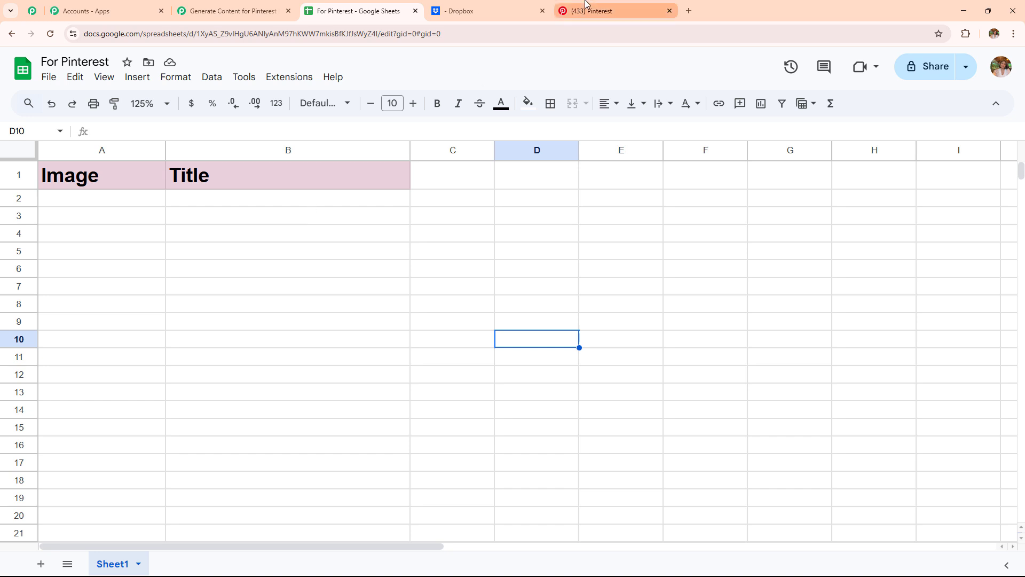
left_click(556, 16)
left_click(175, 327)
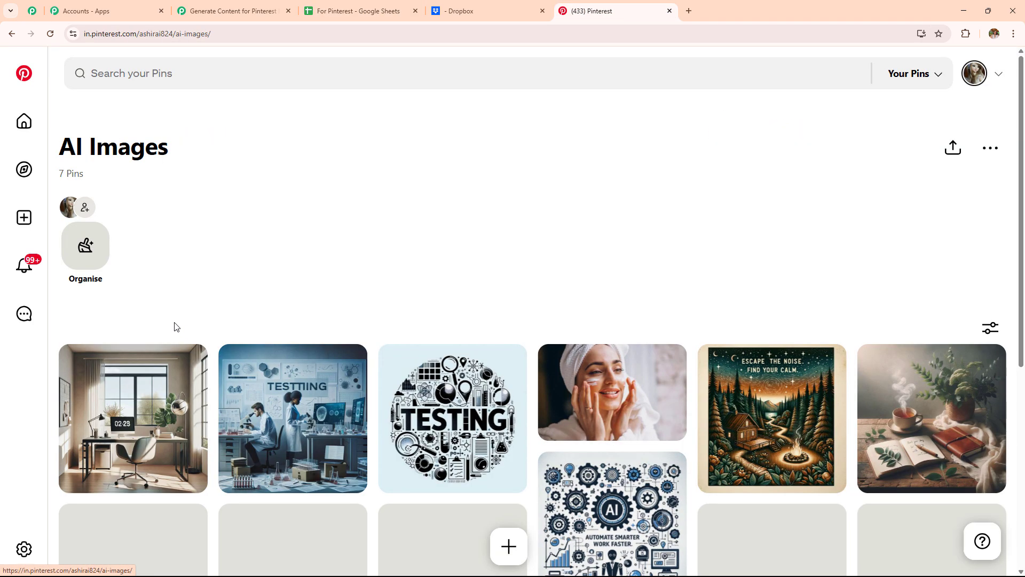
scroll(501, 239, "down", 1)
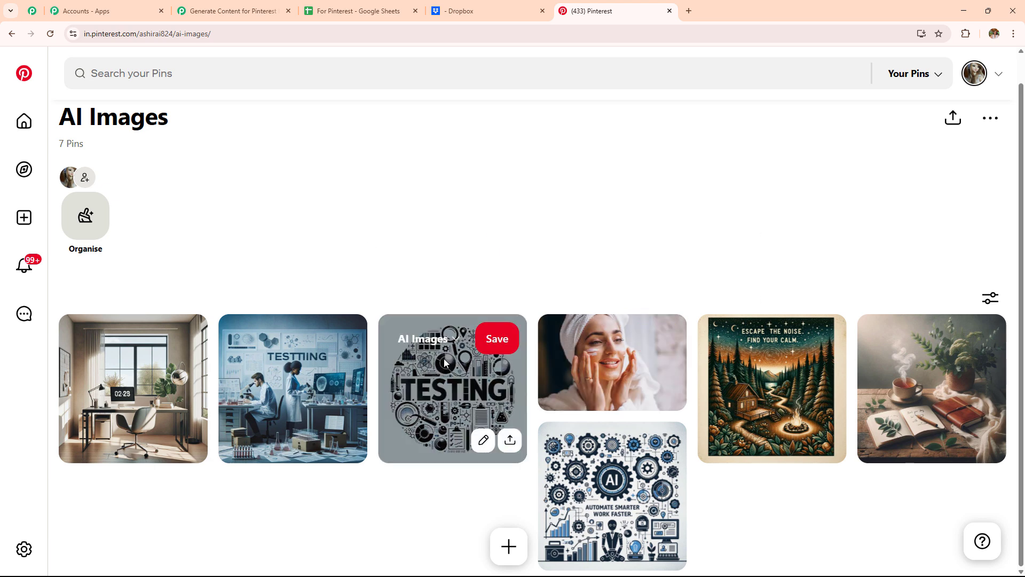
In the For Pinterest sheet, enter "Open suitcase with organized travel items on a wooden floor" in A2 and "Genius Travel Packing Hacks for Any Trip" in B2.
left_click(239, 3)
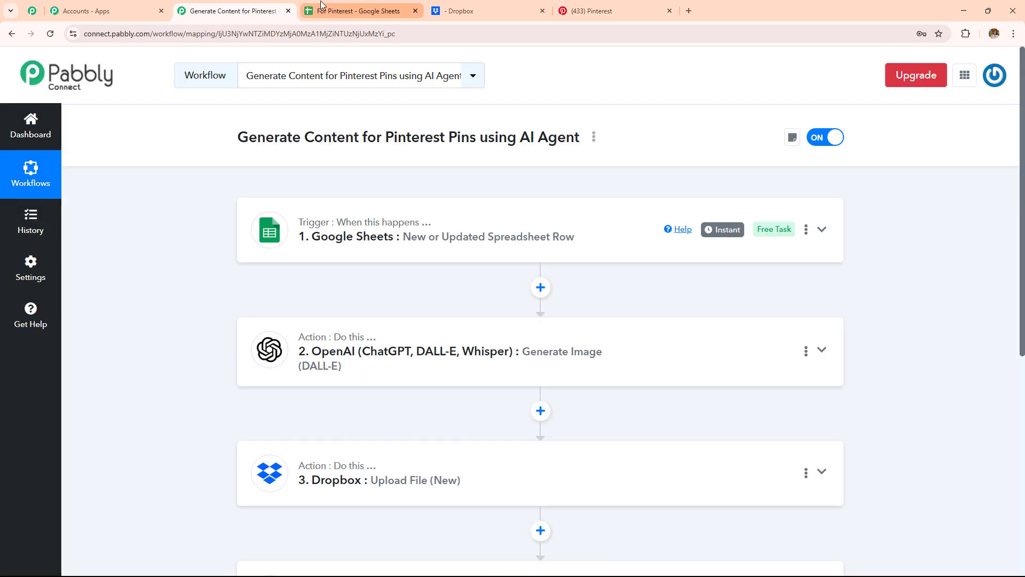
left_click(321, 6)
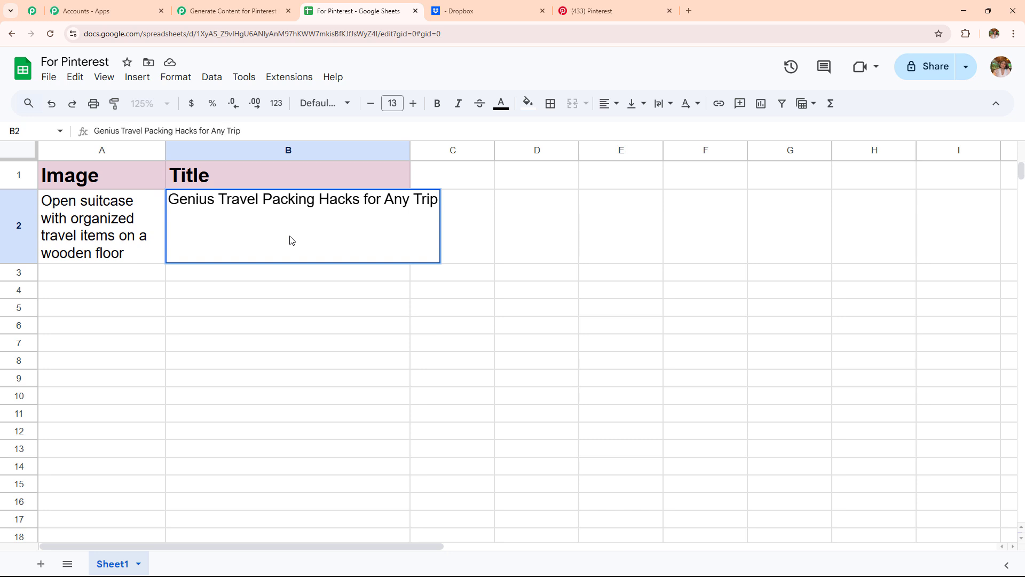
key("Return")
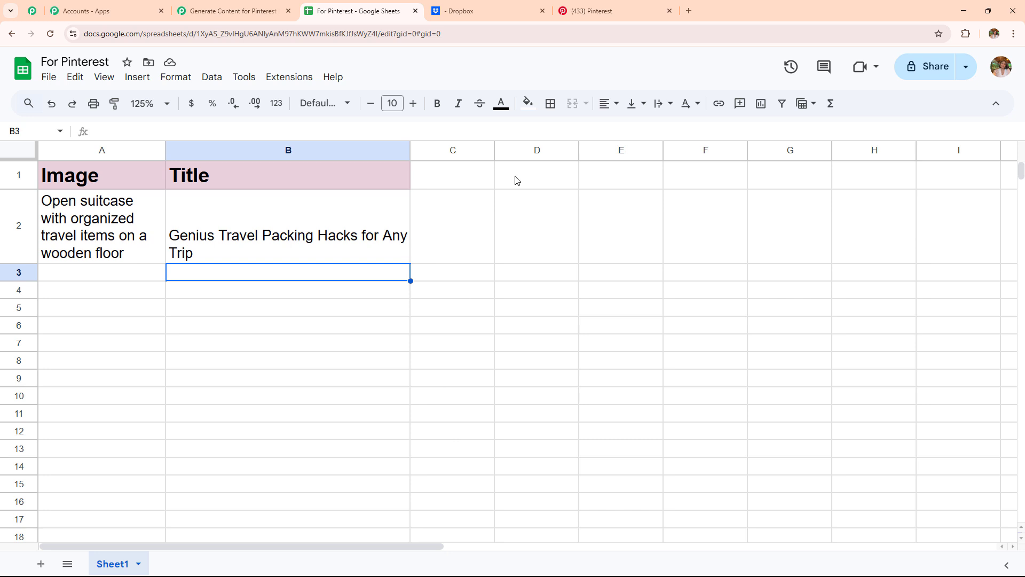
Refresh the AI Images board on Pinterest, view the travel packing pin and return to the board.
left_click(592, 11)
left_click(51, 33)
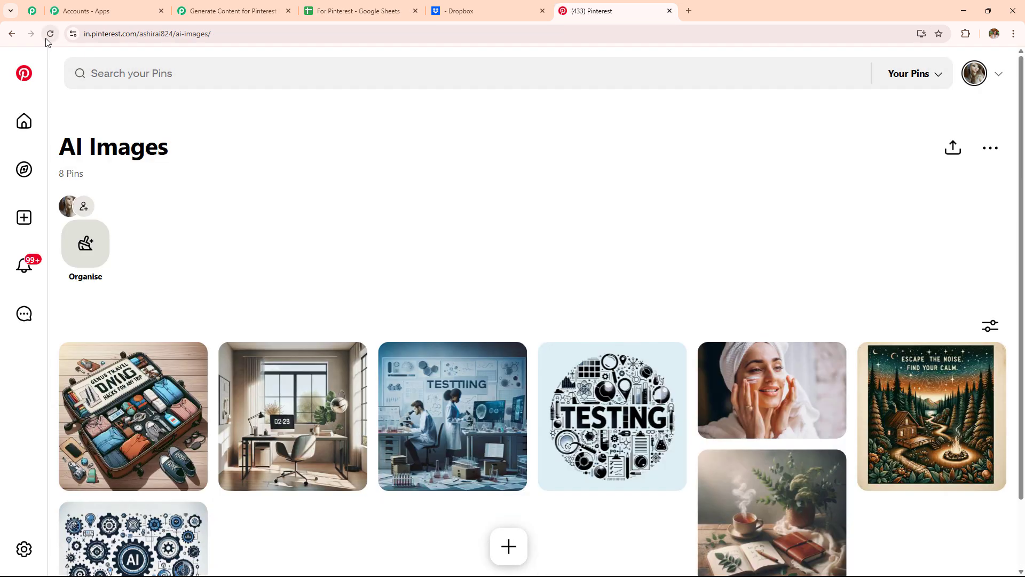
left_click(142, 397)
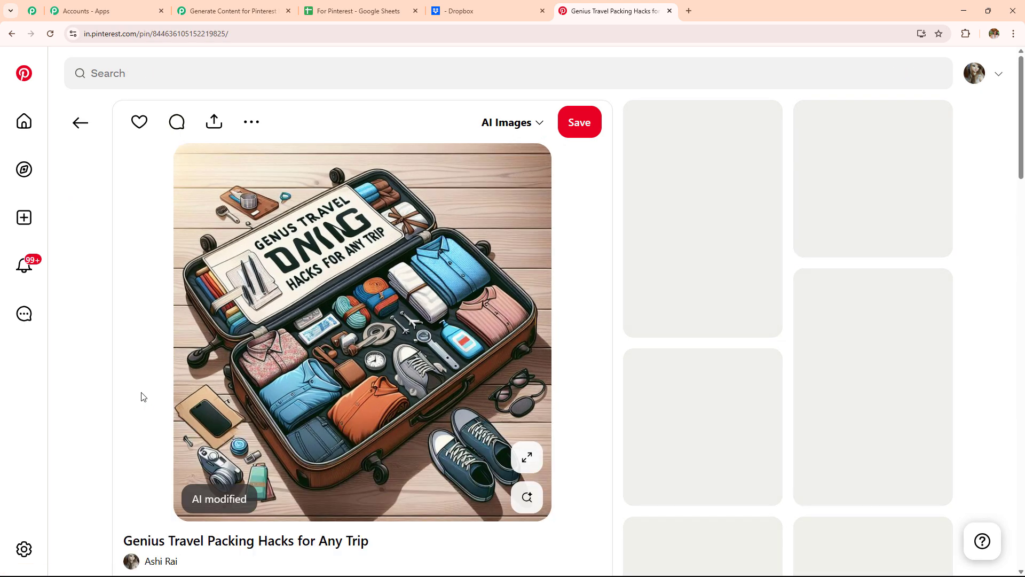
left_click(78, 126)
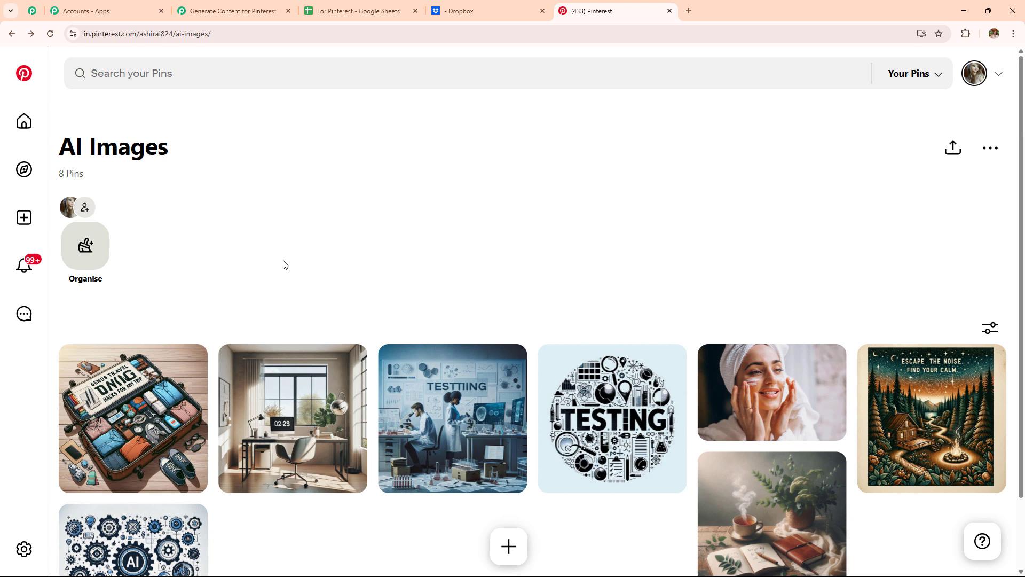
Examine the trigger and action steps of the Pinterest pins workflow in Pabbly Connect.
left_click(241, 11)
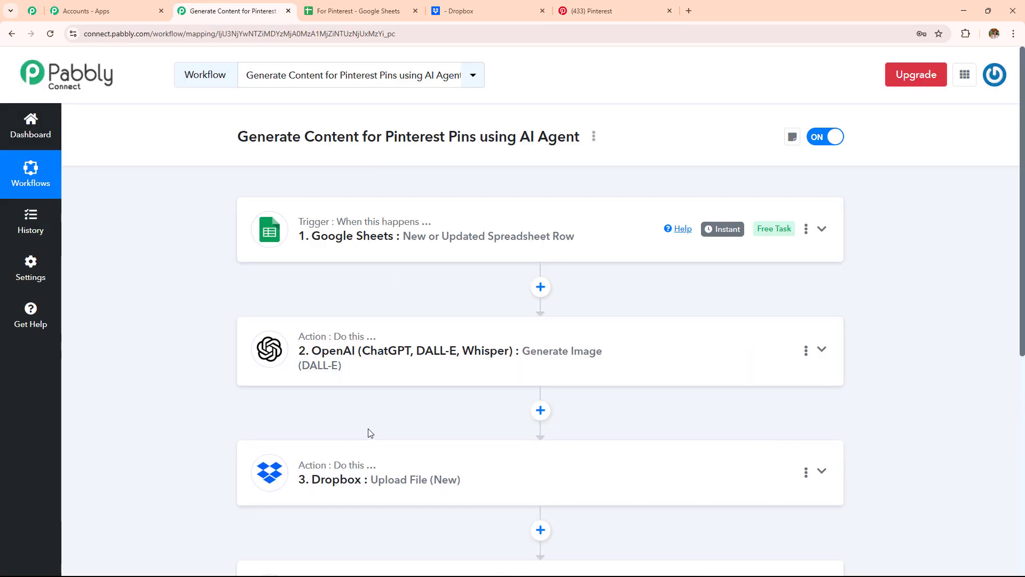
scroll(369, 433, "down", 5)
scroll(368, 433, "up", 5)
scroll(366, 430, "down", 4)
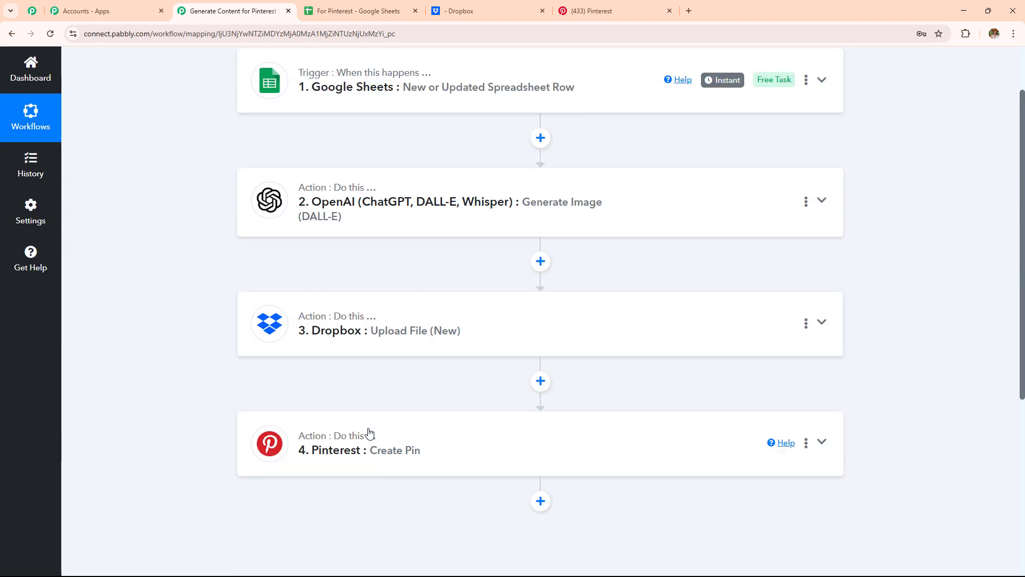
scroll(370, 432, "up", 4)
scroll(369, 430, "down", 3)
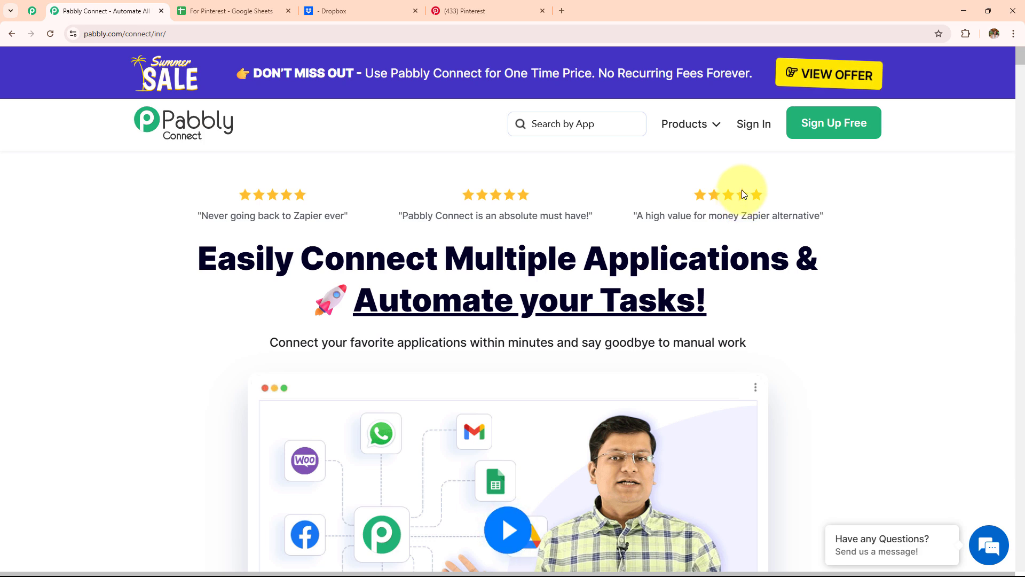
Look over the For Pinterest sheet, Dropbox and the Pinterest boards, and return to the Pabbly Connect home page.
left_click(243, 6)
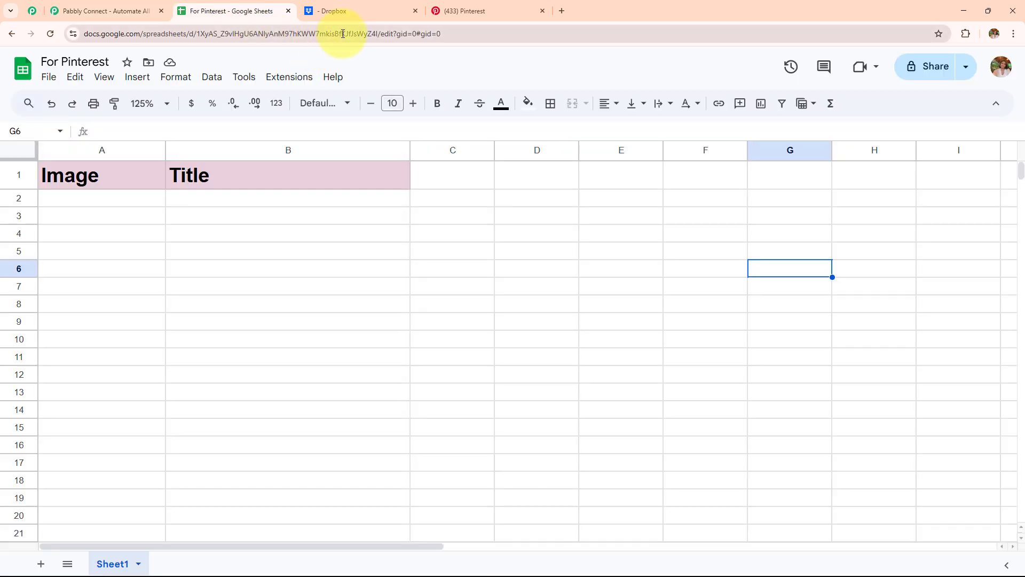
left_click(349, 6)
left_click(474, 7)
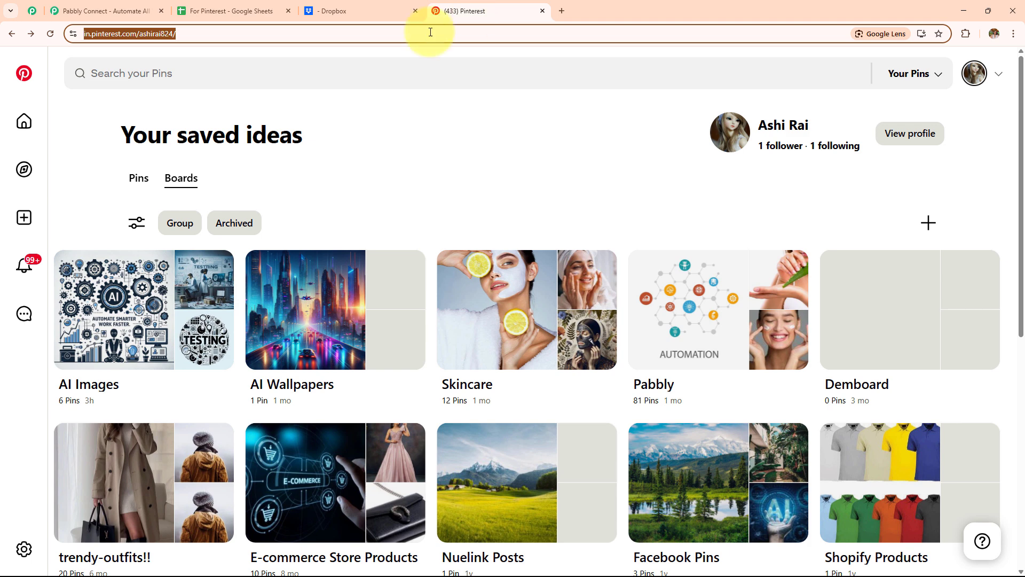
left_click(98, 7)
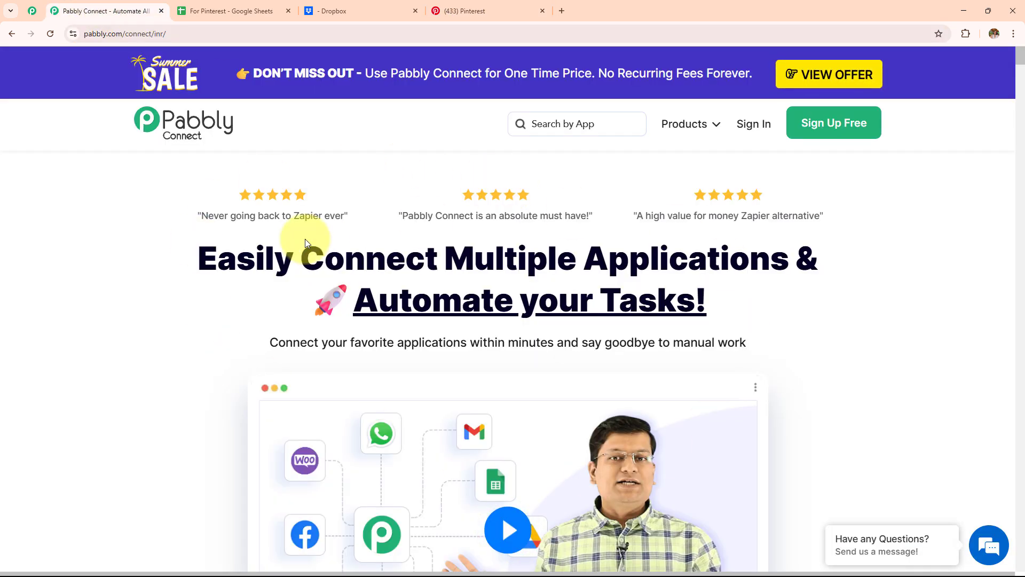
left_click(178, 33)
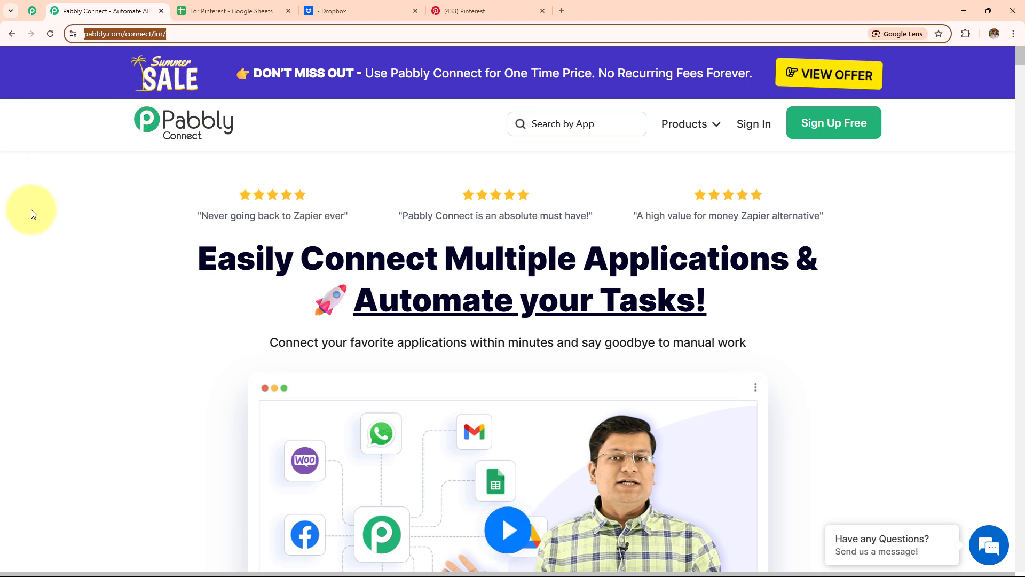
left_click(48, 234)
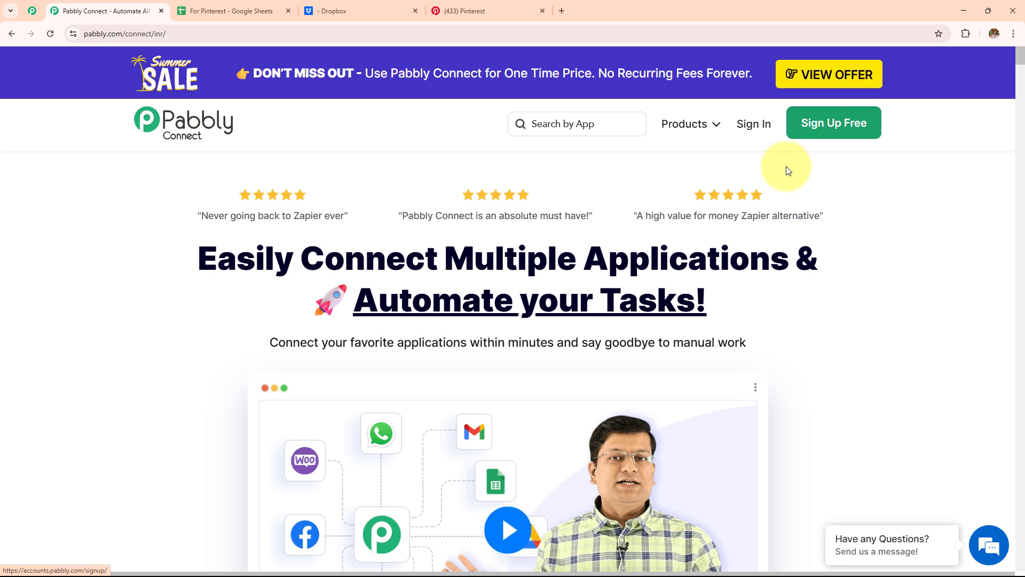
Sign in to Pabbly and open the Pabbly Connect application.
left_click(750, 126)
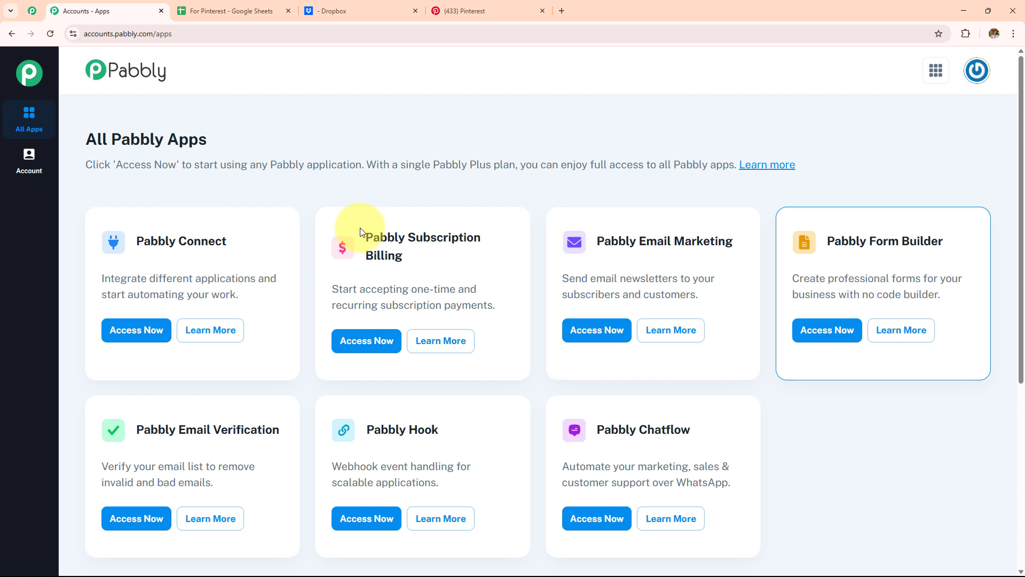
left_click_drag(135, 242, 275, 247)
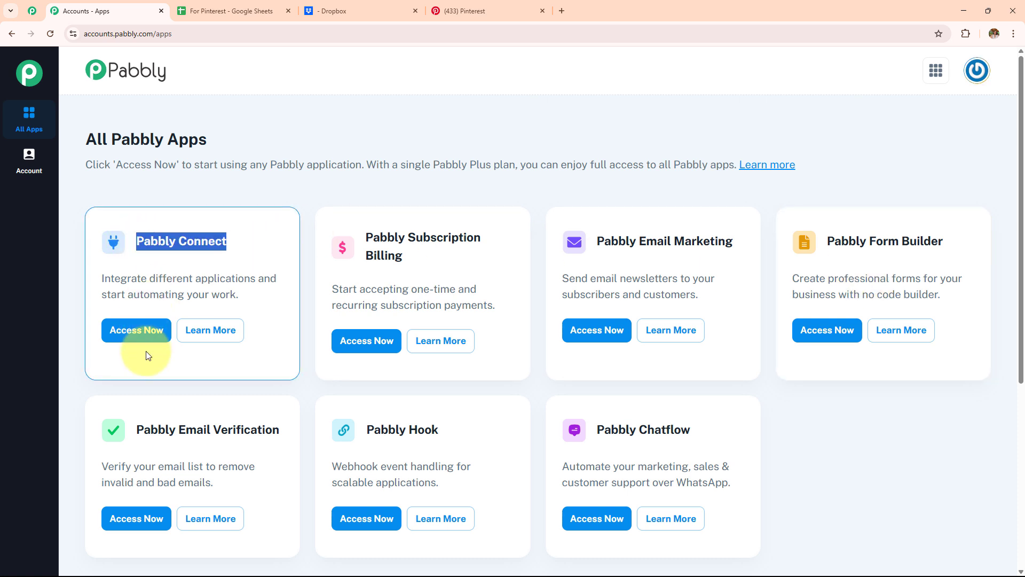
left_click(140, 332)
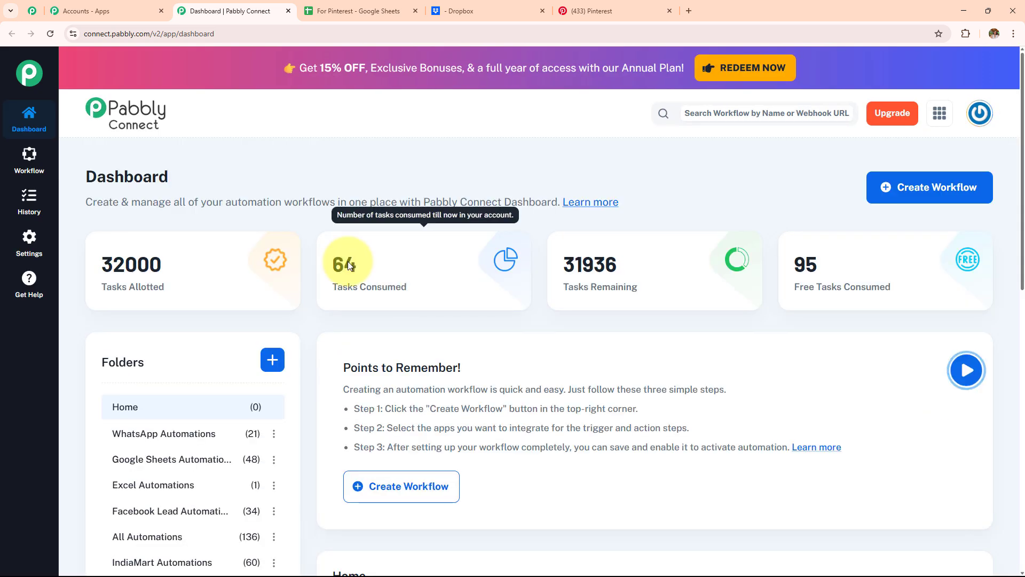
Look over the dashboard's folders and workflow list, and view the options for creating a folder.
left_click_drag(79, 179, 343, 191)
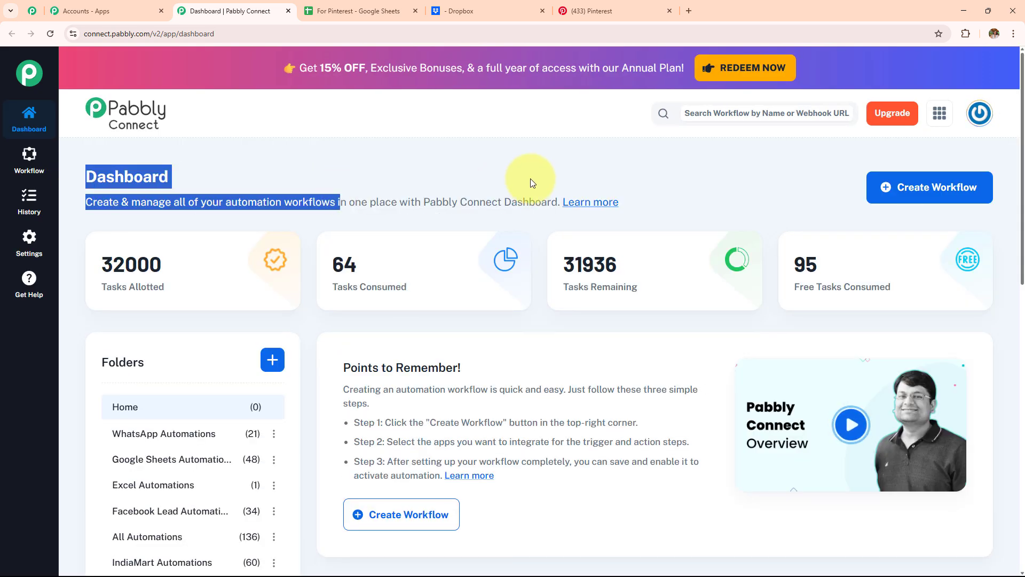
scroll(513, 275, "down", 5)
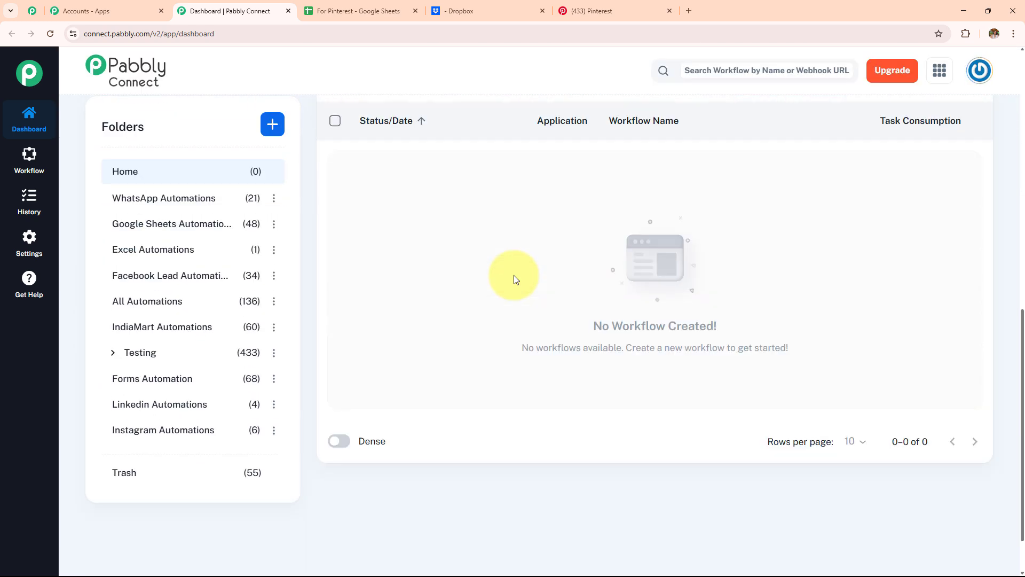
scroll(220, 391, "up", 5)
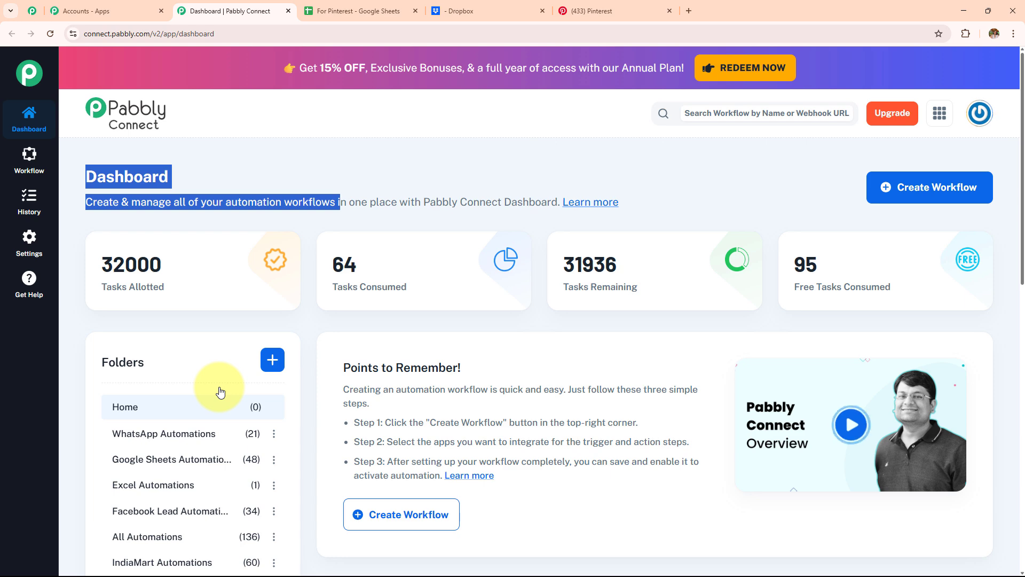
left_click(273, 361)
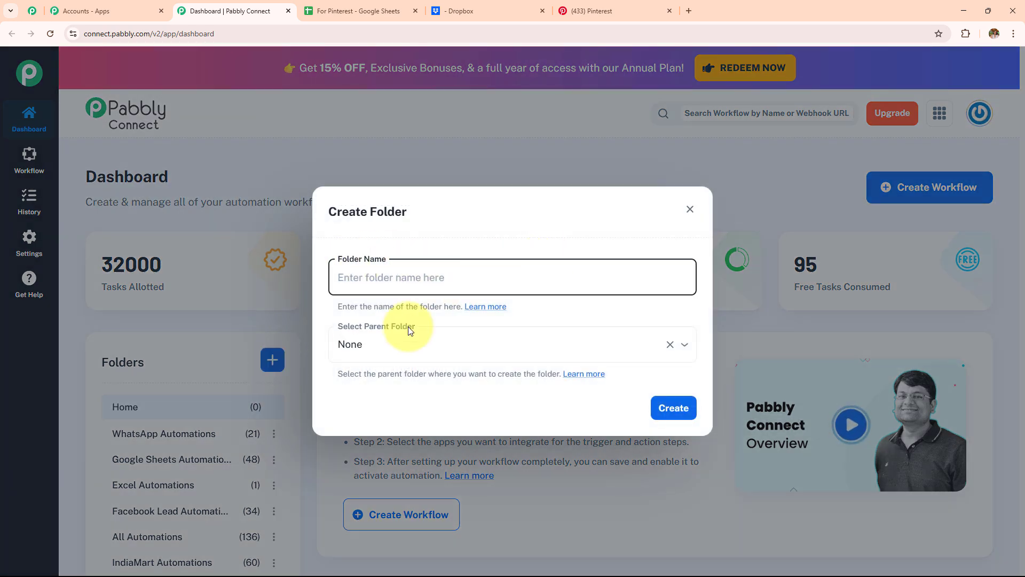
left_click(690, 210)
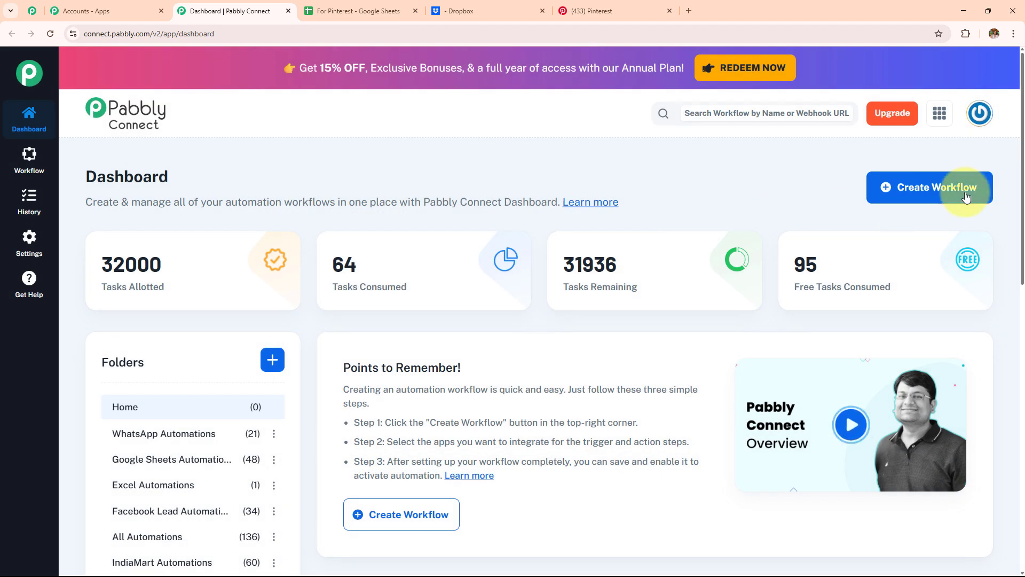
Start creating a new workflow and clear its default name.
left_click(914, 192)
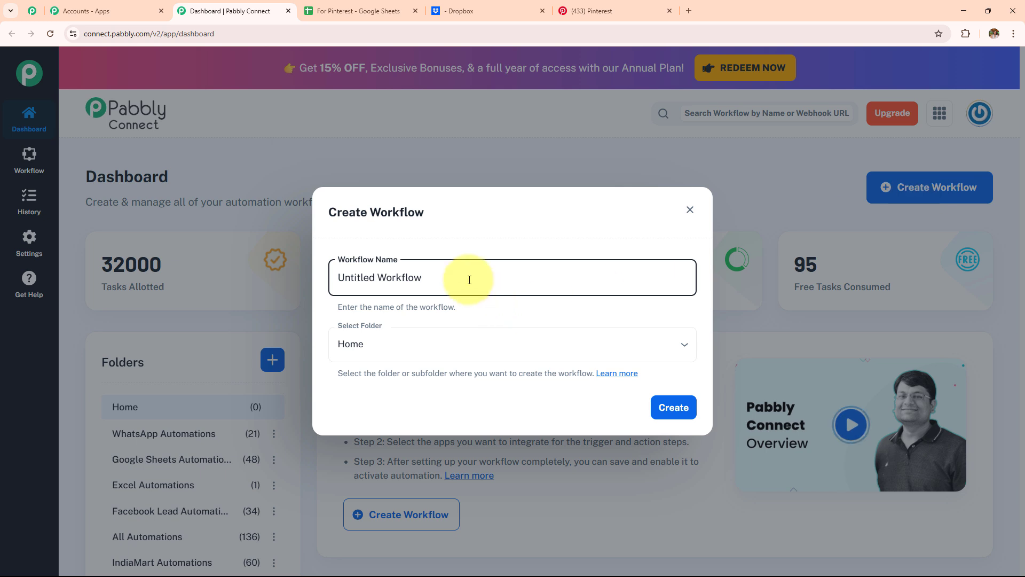
left_click_drag(468, 277, 293, 300)
key("BackSpace")
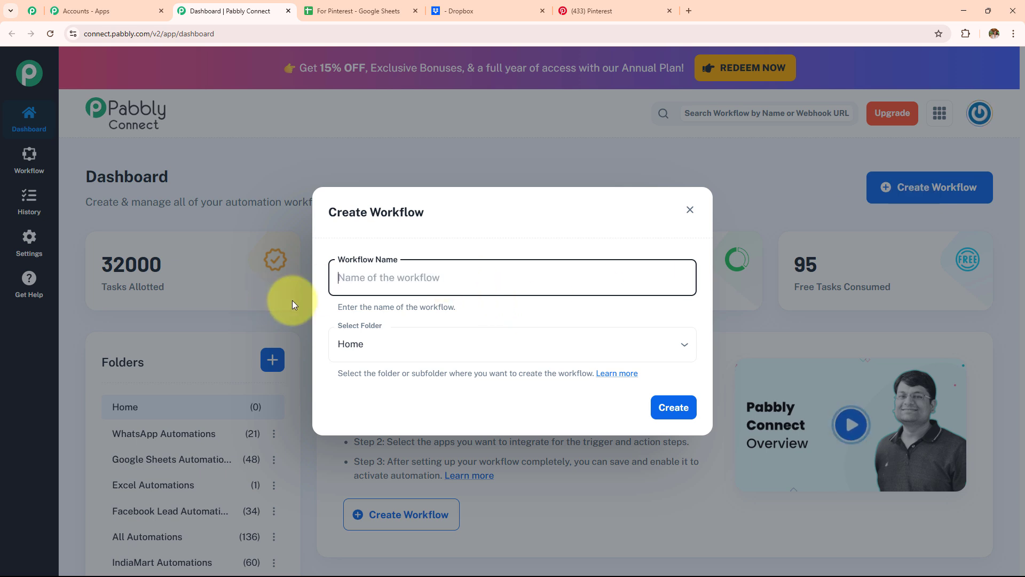
left_click(403, 353)
scroll(423, 229, "down", 5)
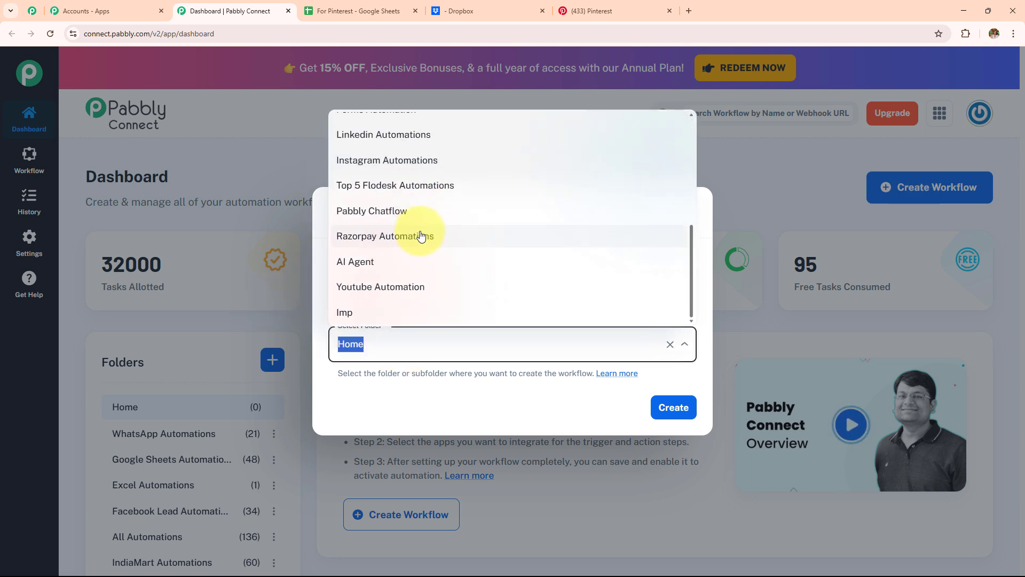
scroll(421, 246, "up", 4)
scroll(422, 246, "up", 2)
left_click(446, 393)
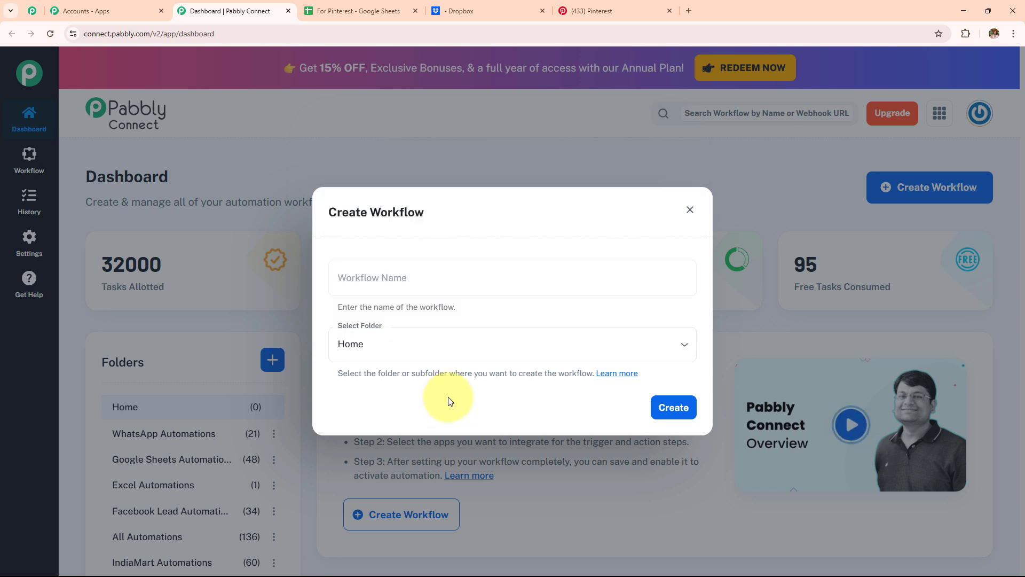
Name the new workflow "Generate Content for Pinterest Pins using AI Agent".
left_click(420, 265)
type("Generate Content for Pinterest Pins using AI Agent")
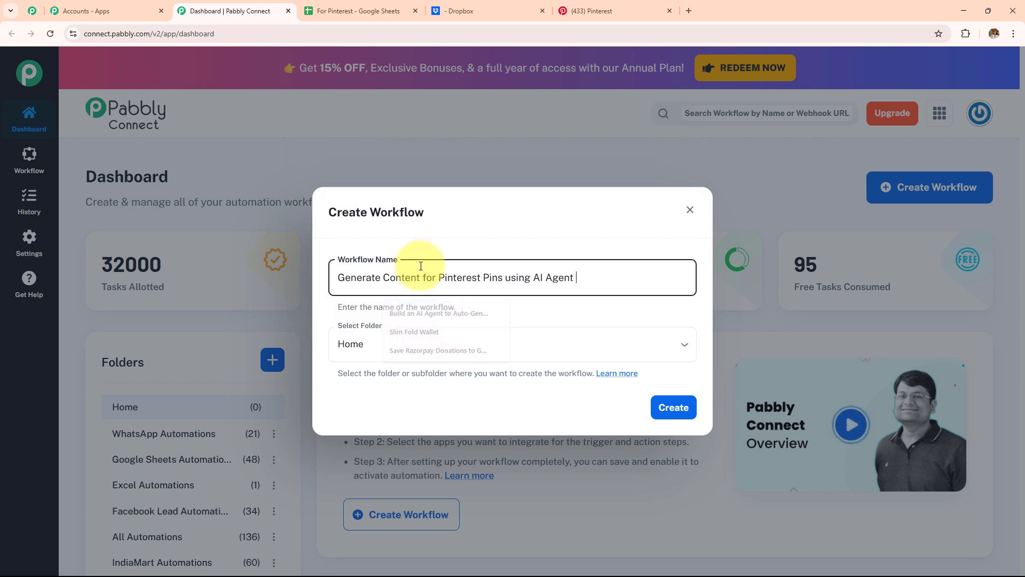
left_click_drag(607, 270, 305, 297)
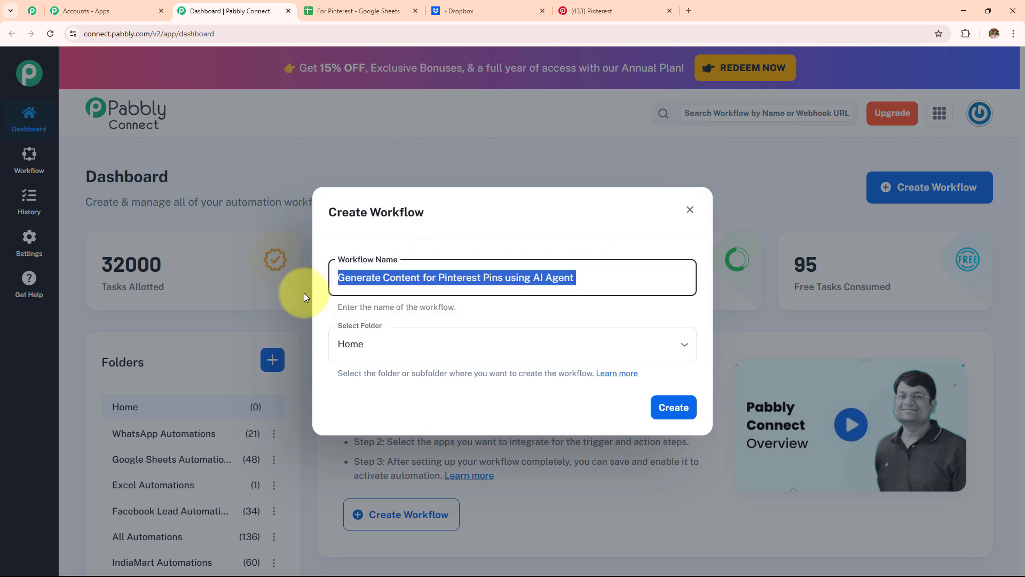
Choose AI Agent as the folder for the new workflow.
left_click(465, 347)
scroll(470, 224, "down", 5)
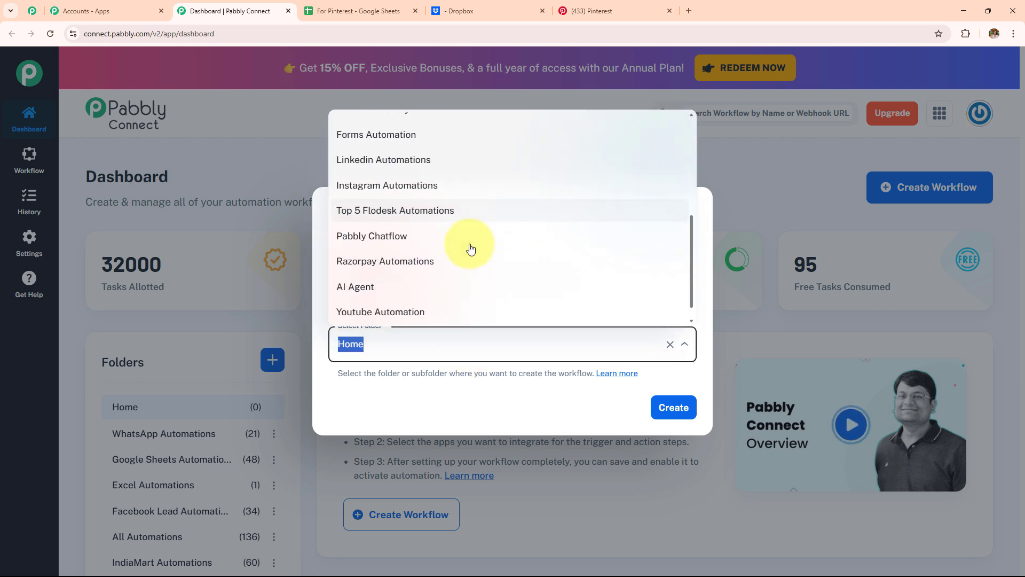
scroll(471, 249, "down", 1)
scroll(470, 249, "up", 4)
scroll(471, 251, "down", 4)
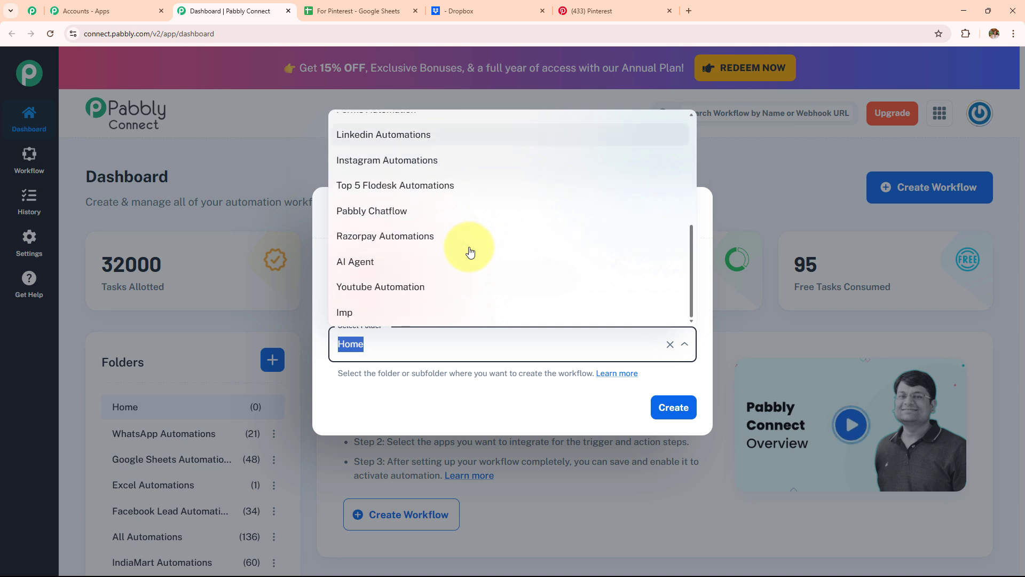
left_click(464, 260)
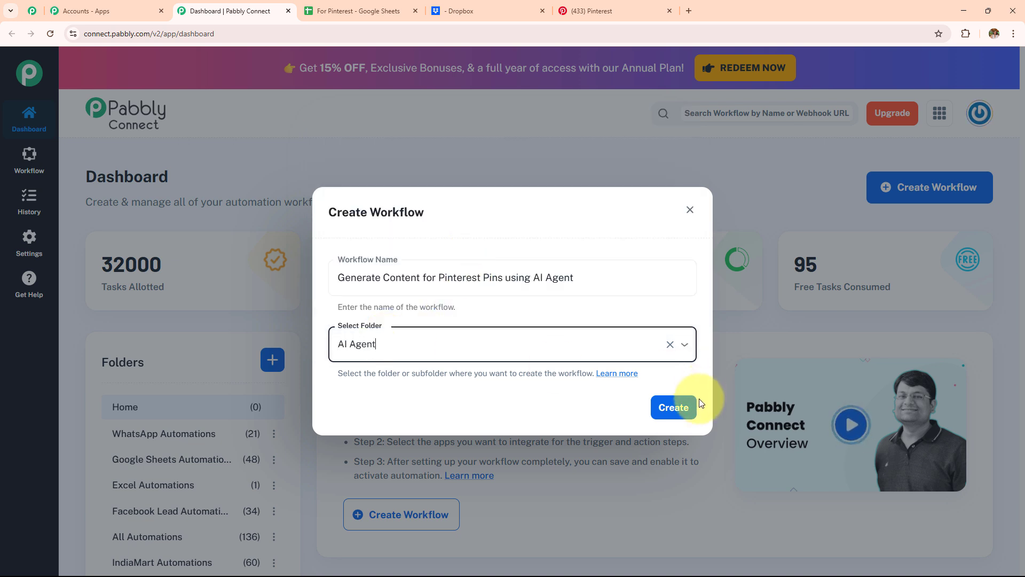
Create the workflow with the entered name and folder, and collapse its trigger step.
left_click(684, 410)
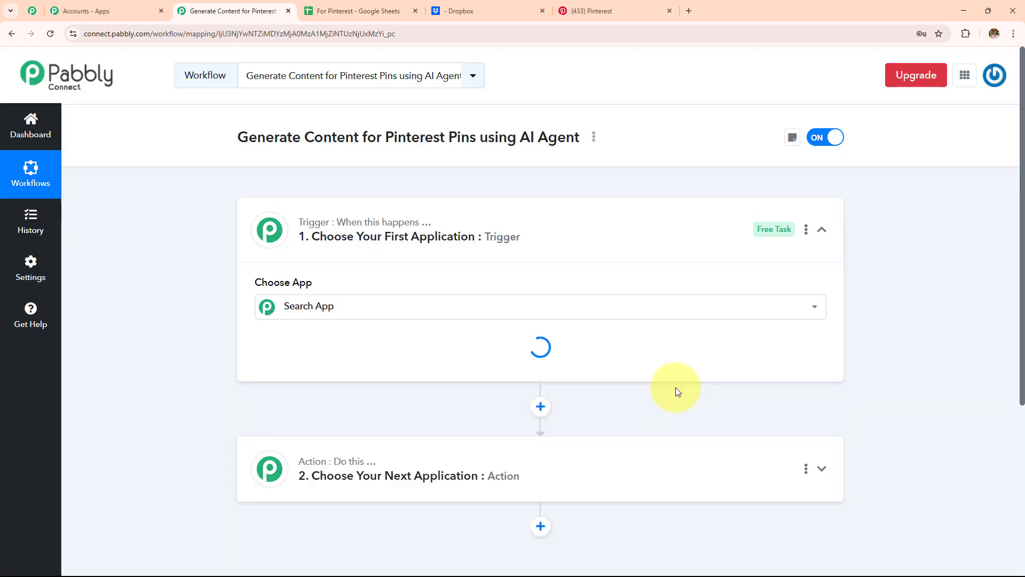
left_click(616, 246)
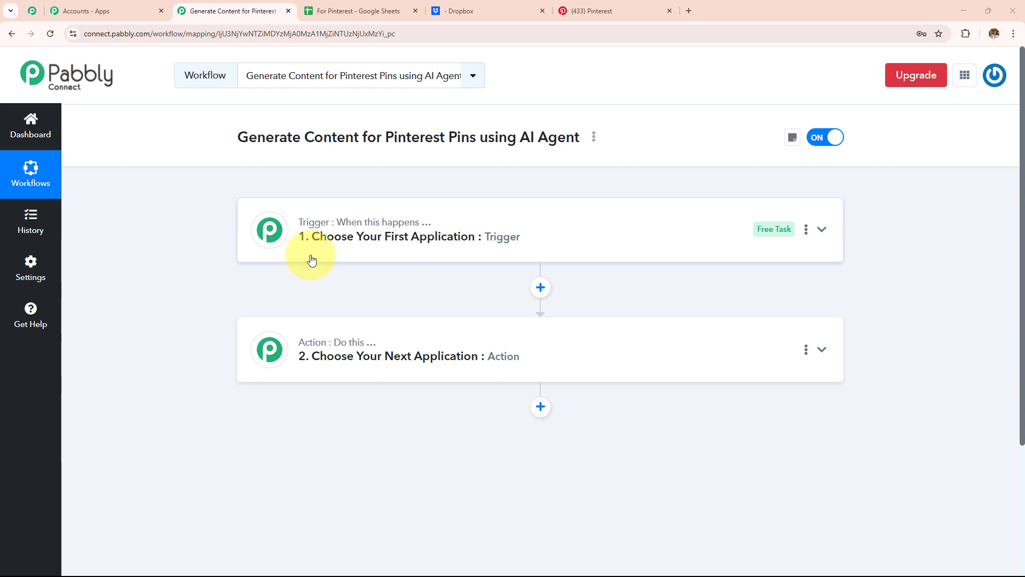
Look over the For Pinterest spreadsheet, the Dropbox files and the Pinterest boards, and return to the Pabbly Connect workflow.
left_click(346, 10)
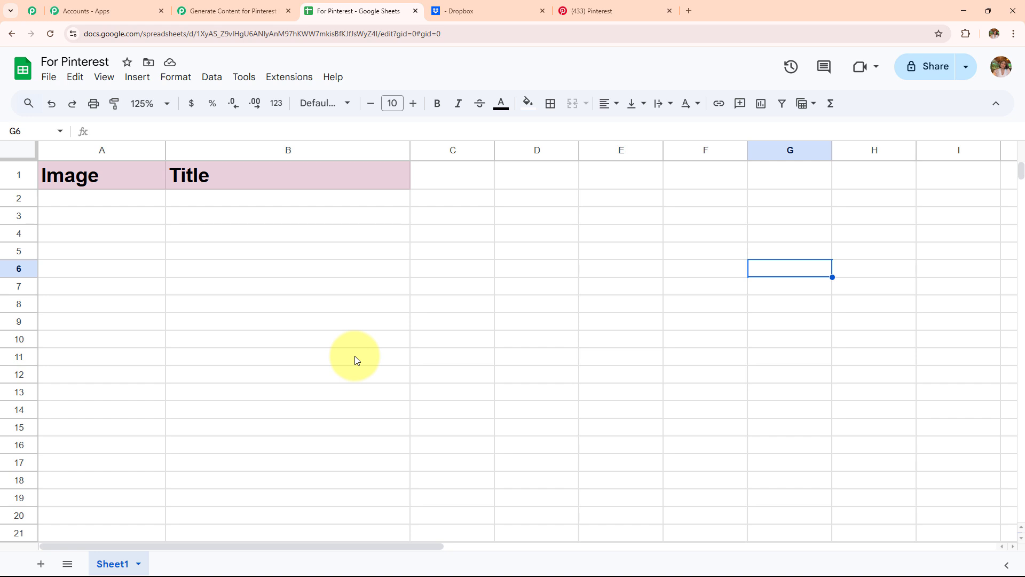
left_click(219, 11)
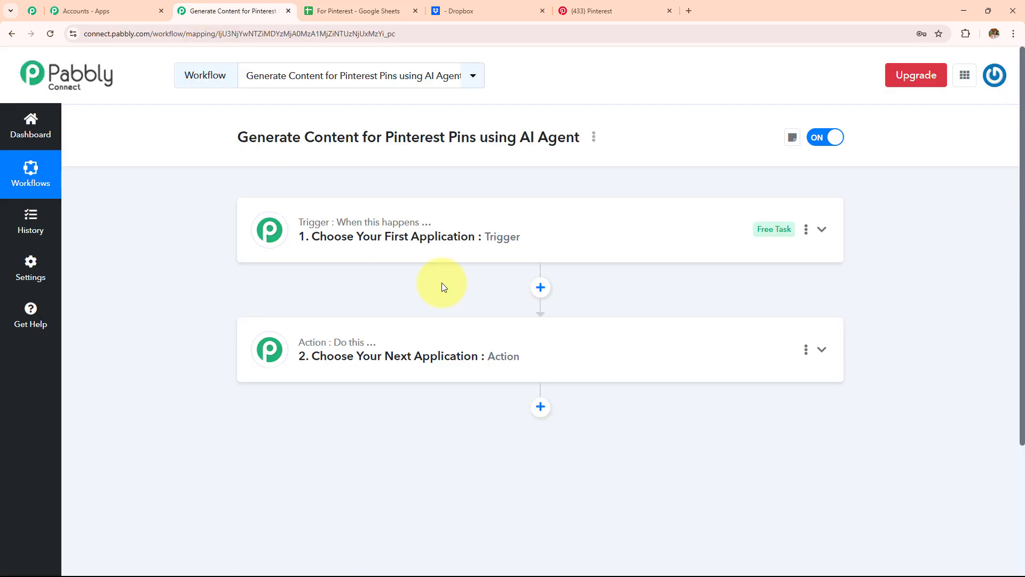
left_click(435, 14)
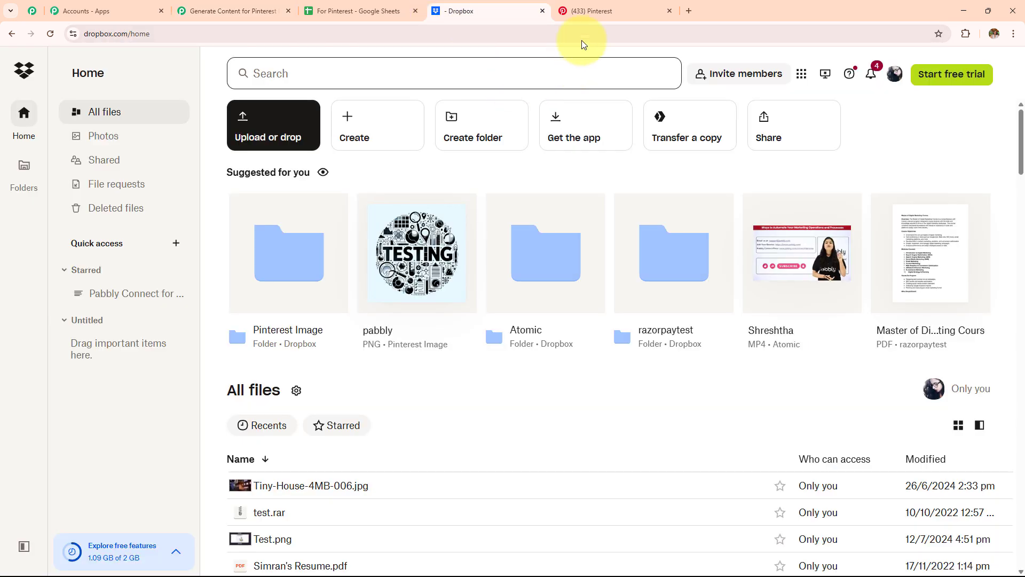
left_click(581, 10)
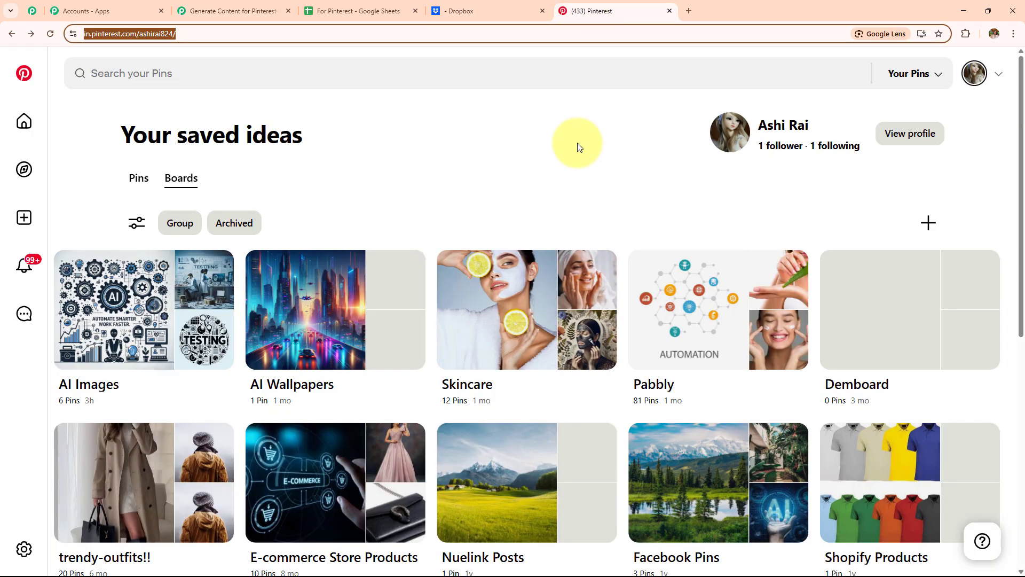
left_click(253, 10)
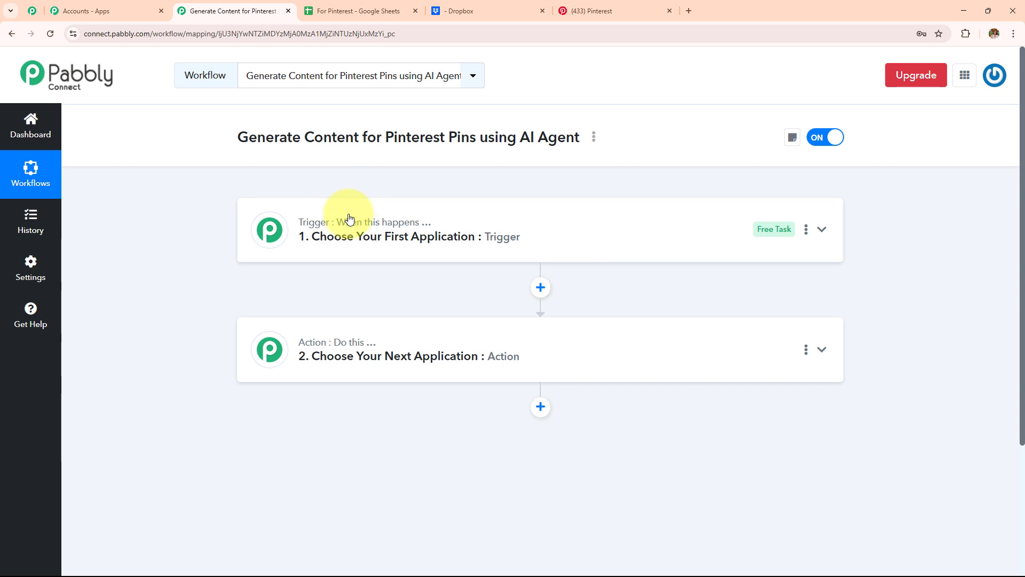
left_click(358, 11)
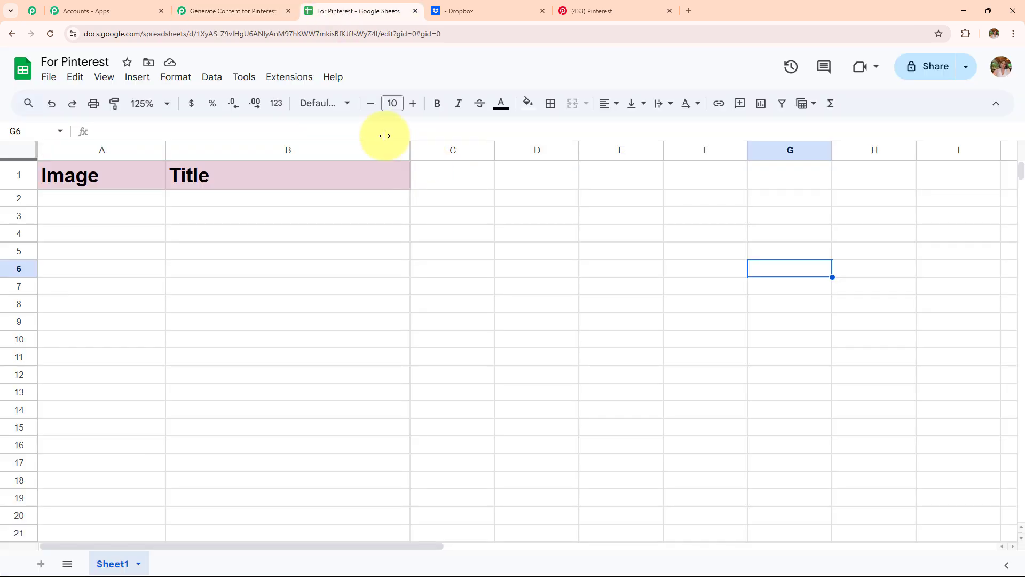
left_click(197, 11)
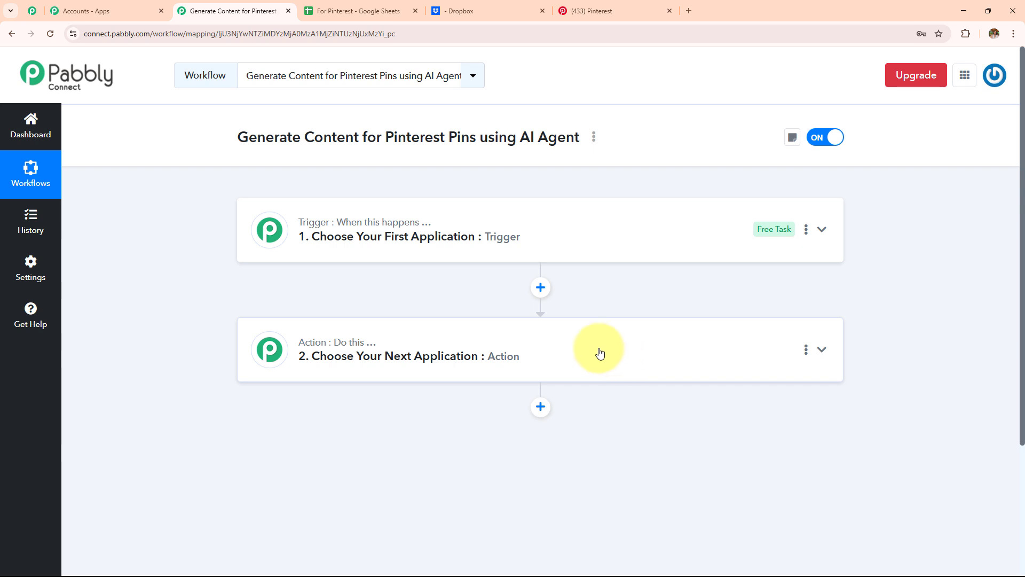
Set the workflow's trigger to Google Sheets with the New or Updated Spreadsheet Row event.
left_click(491, 251)
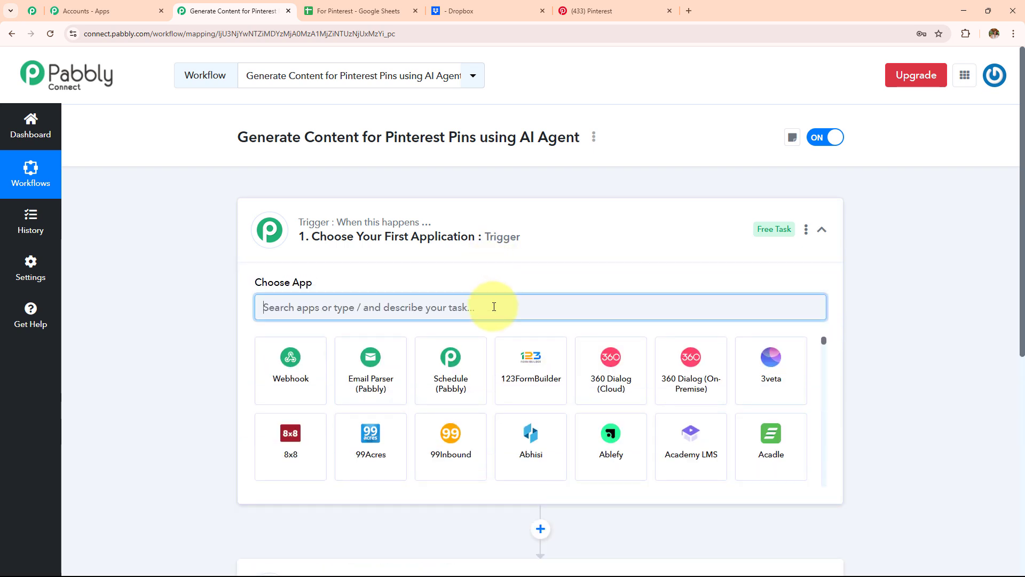
type("Googl")
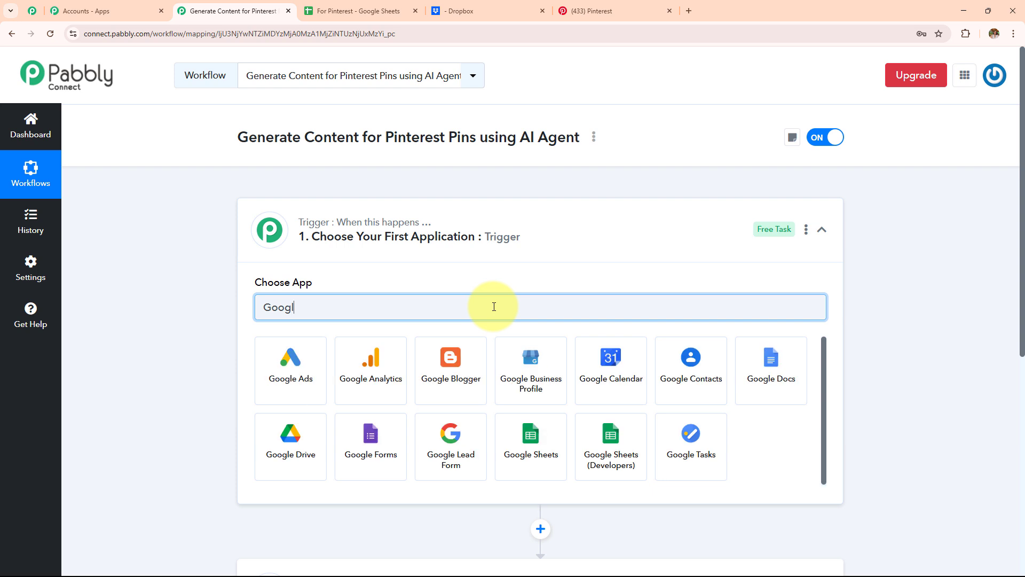
left_click(548, 450)
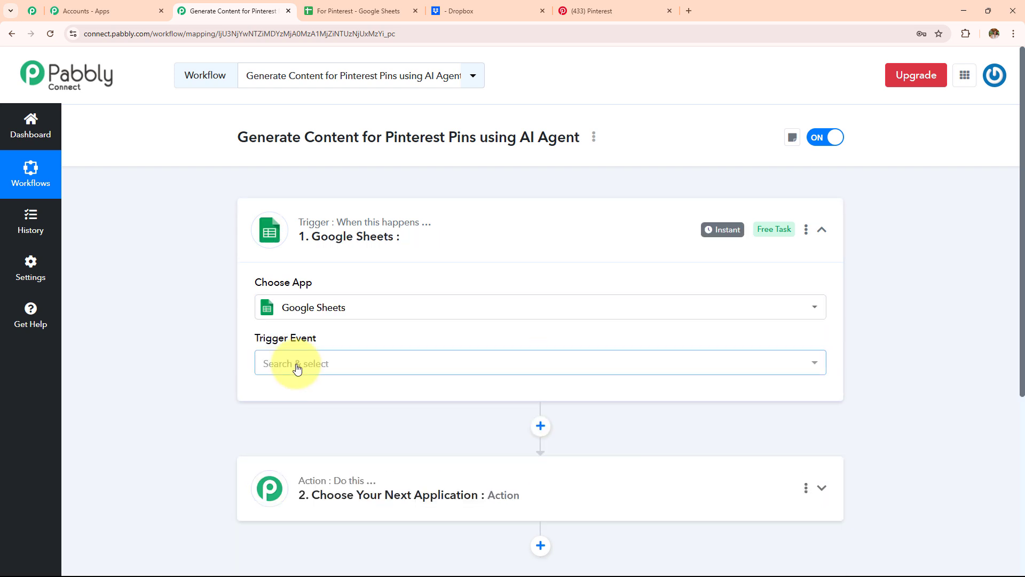
left_click(297, 368)
left_click(332, 448)
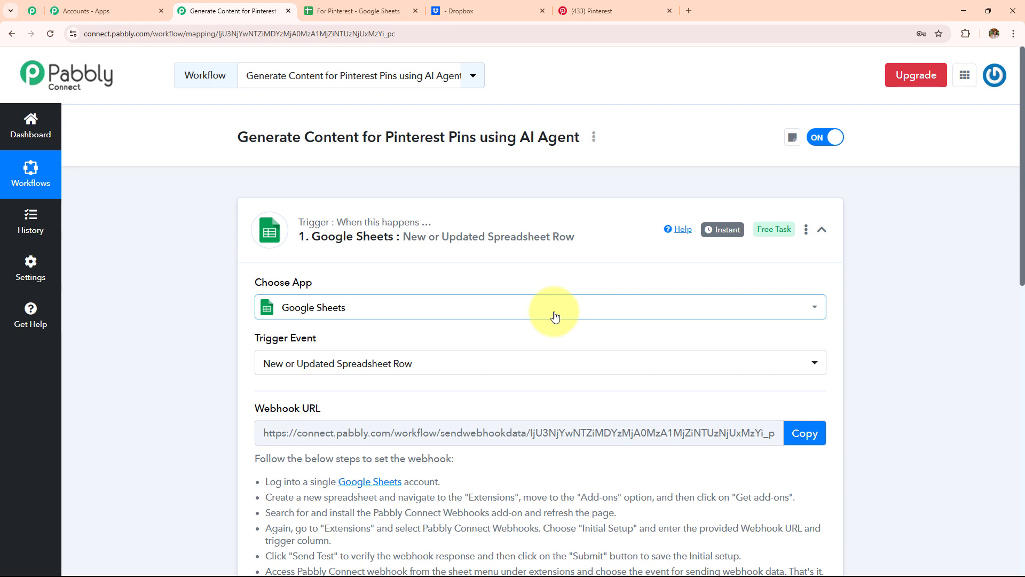
Read the webhook setup instructions of the Google Sheets trigger and switch to the For Pinterest spreadsheet.
scroll(555, 315, "down", 5)
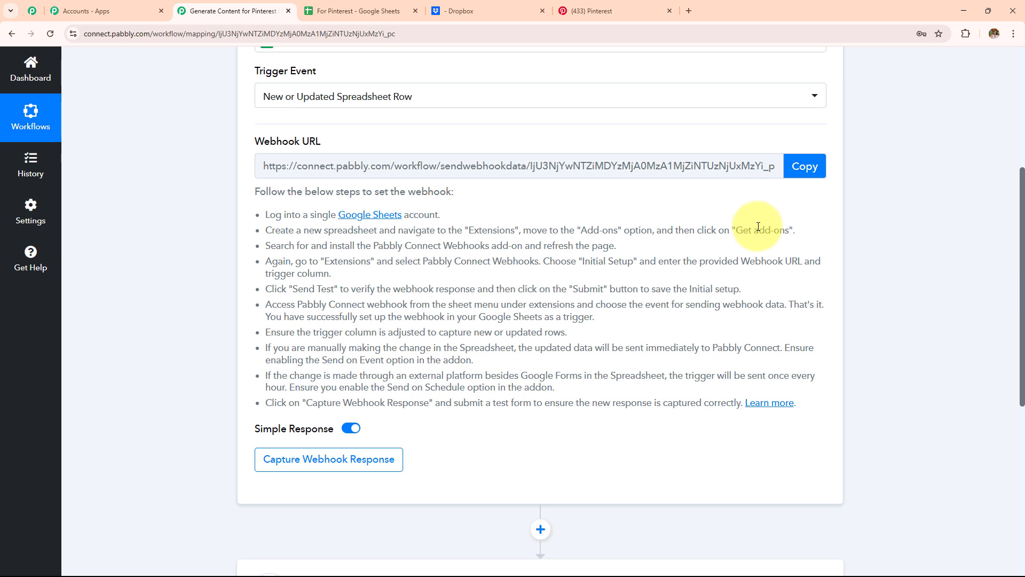
left_click_drag(263, 214, 645, 420)
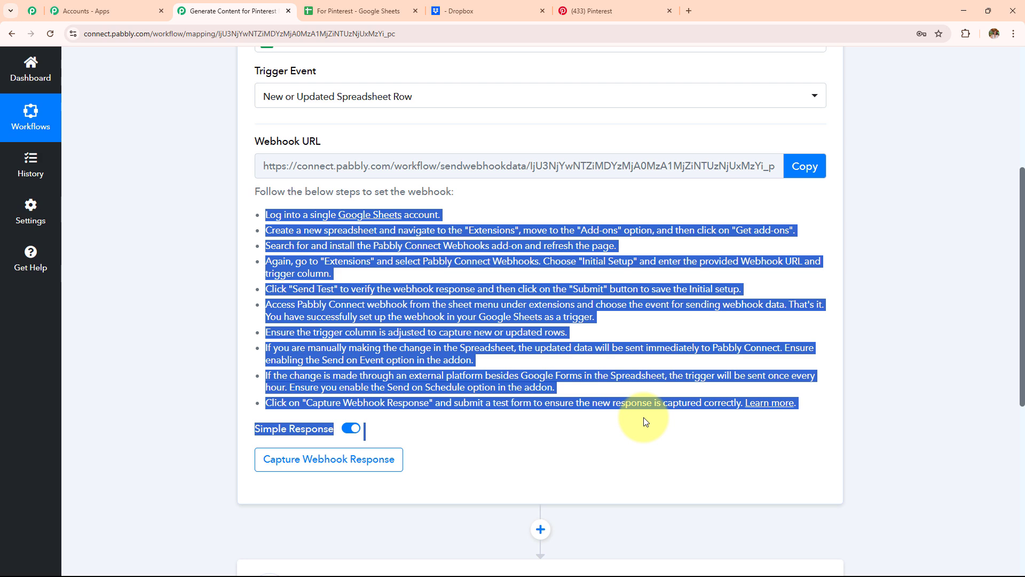
left_click(382, 9)
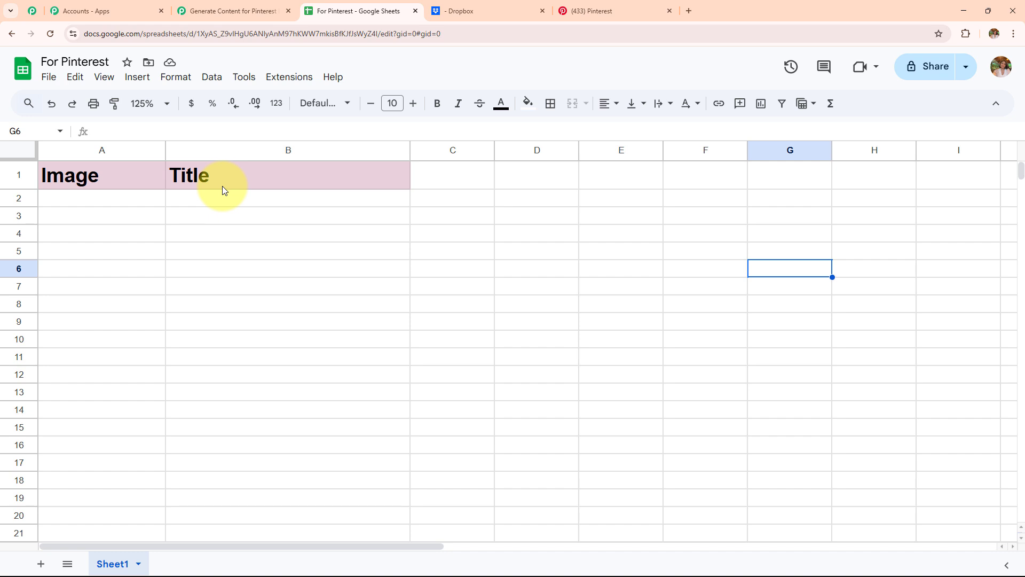
left_click(686, 256)
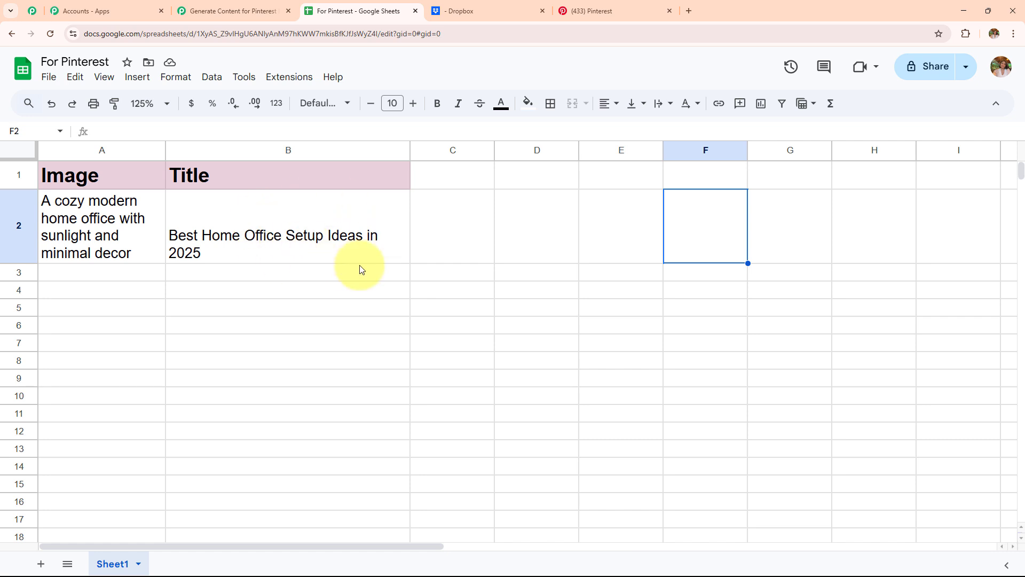
Search the Google Workspace Marketplace for the Pabbly Connect Webhooks add-on, check its listing and close the marketplace.
left_click(289, 77)
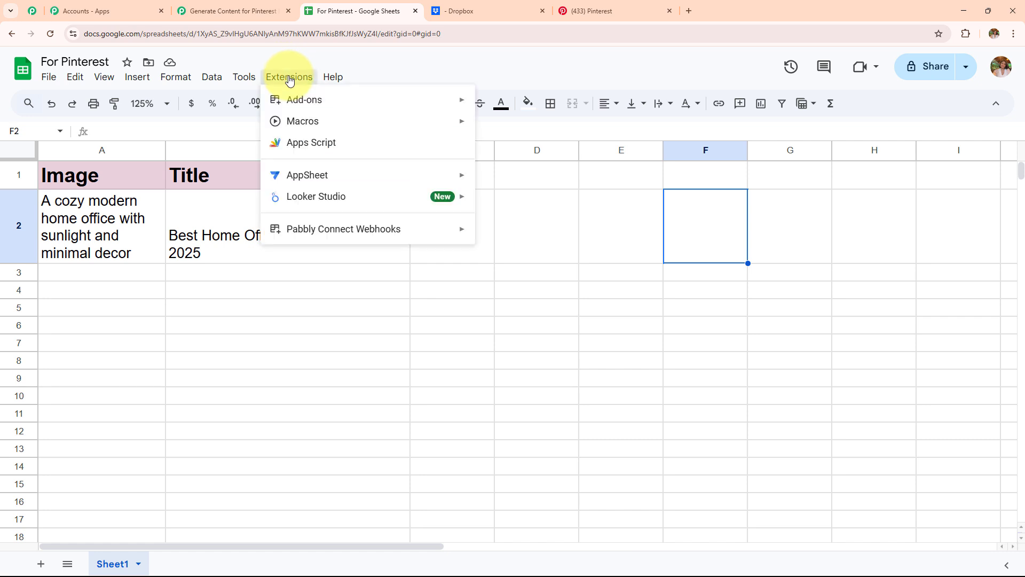
mouse_move(291, 105)
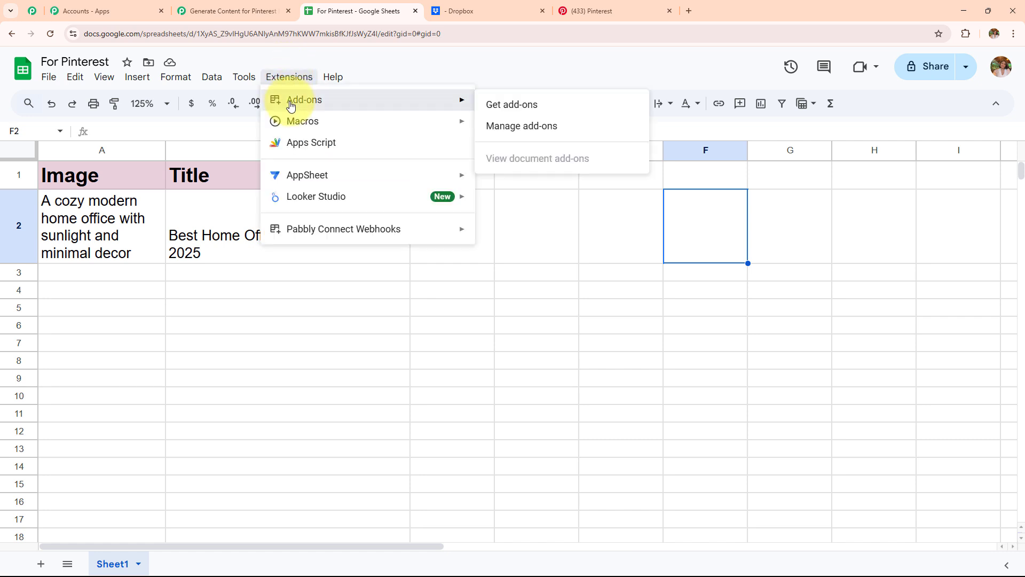
left_click(512, 114)
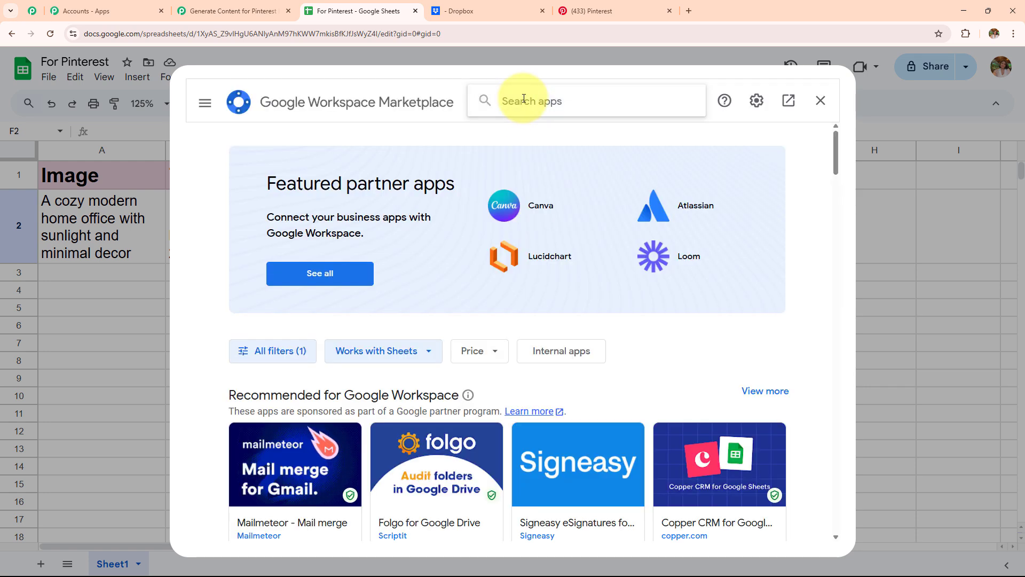
left_click(524, 98)
type("Pabl")
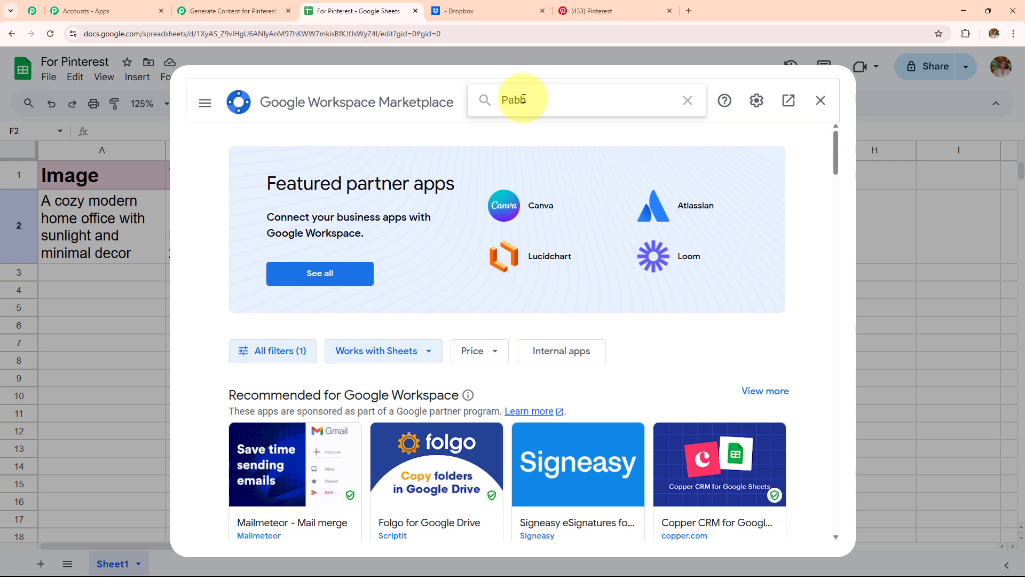
type("l")
left_click(531, 111)
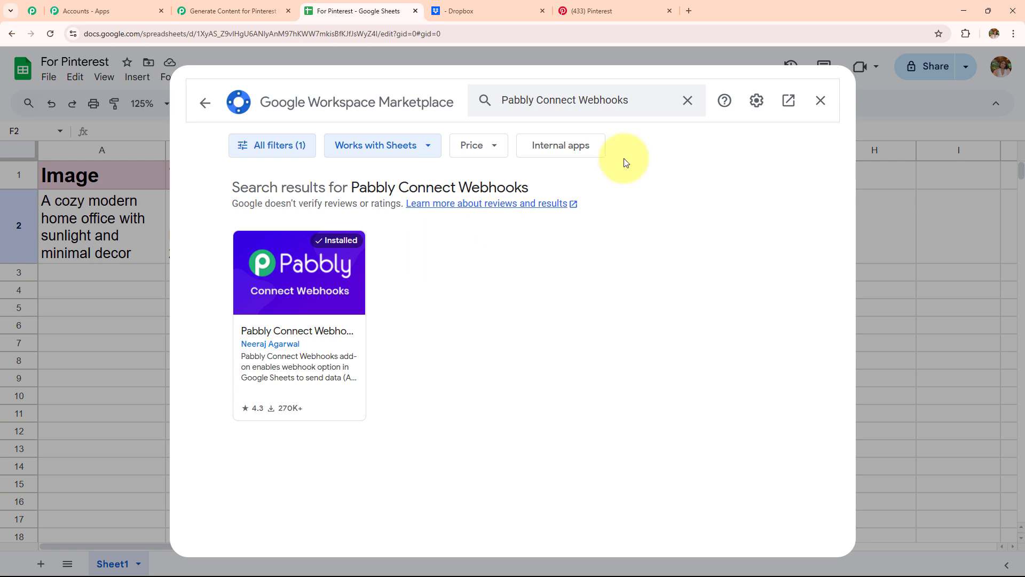
left_click(820, 100)
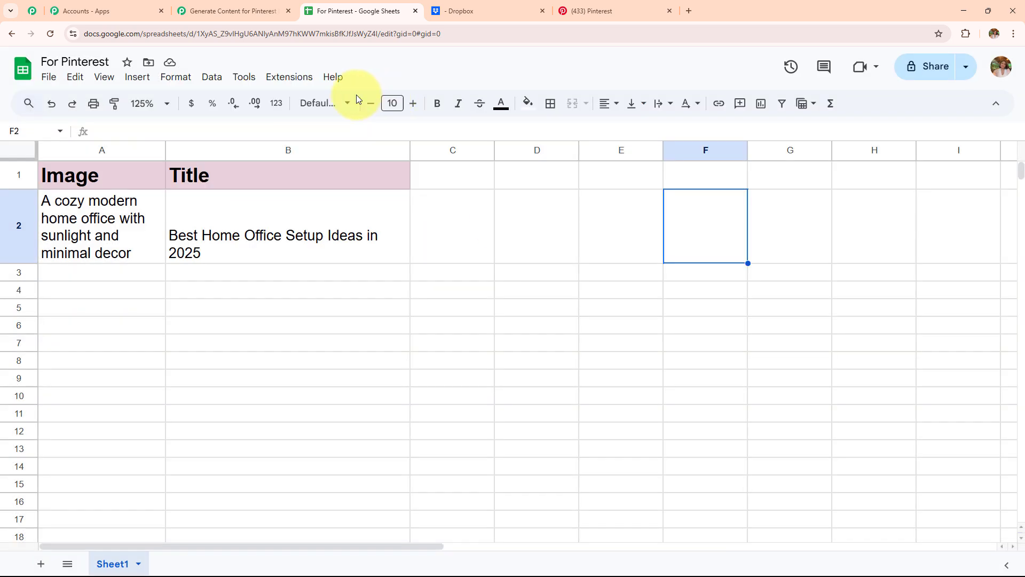
Open the Pabbly Connect Webhooks initial setup for Sheet1 and read where to get the webhook URL.
left_click(289, 77)
mouse_move(347, 234)
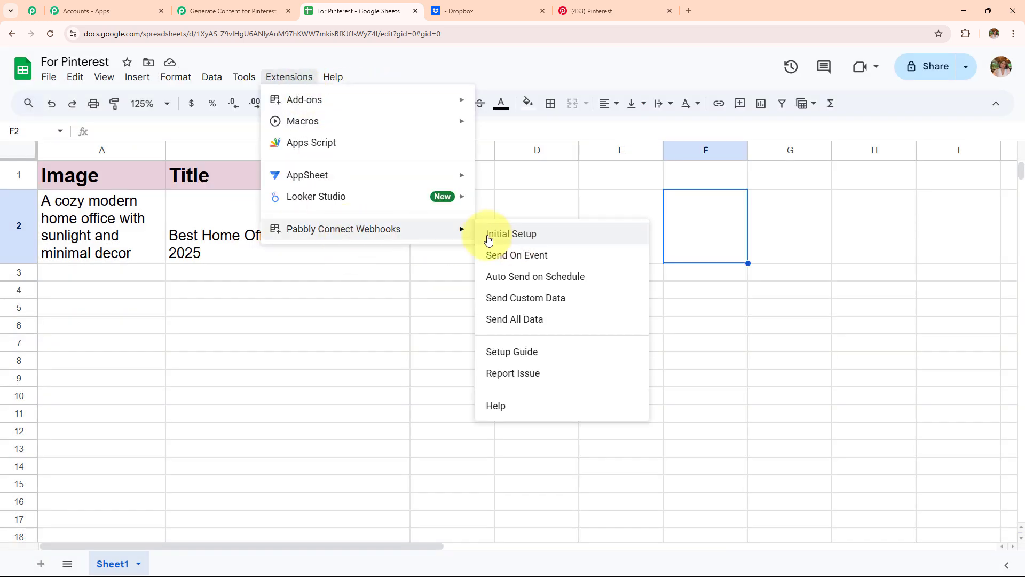
left_click(537, 235)
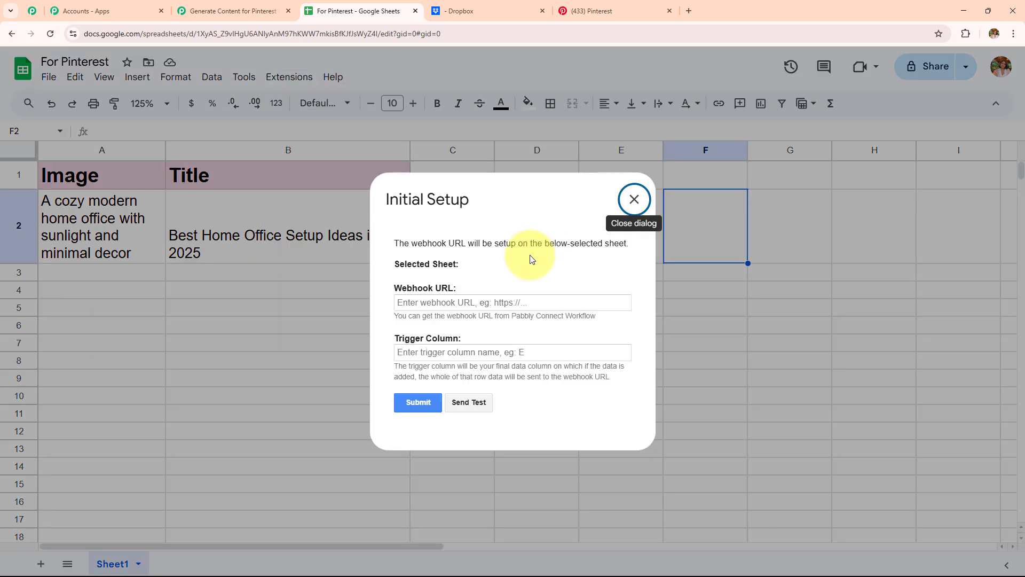
left_click(576, 302)
left_click(560, 276)
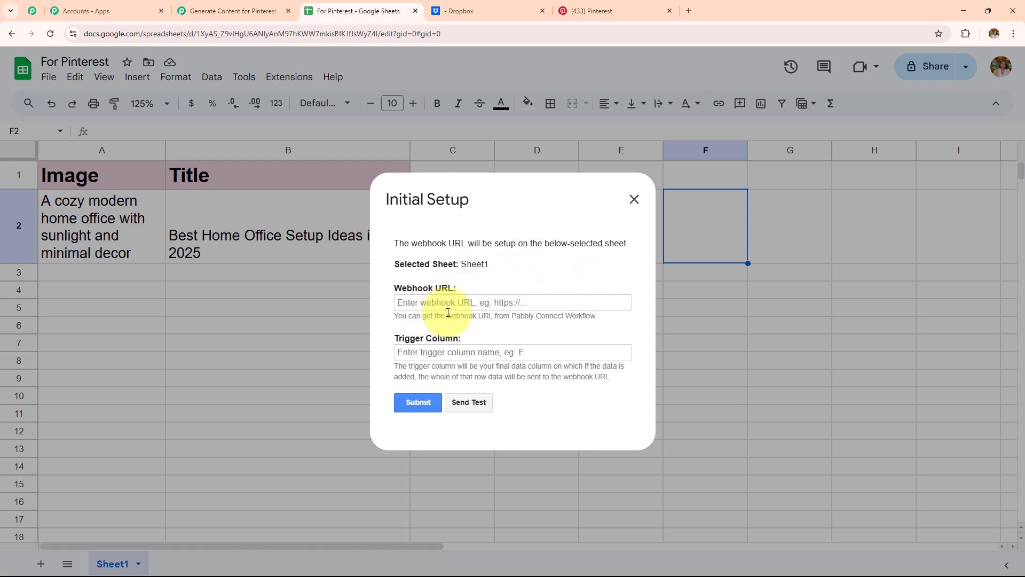
left_click_drag(448, 313, 534, 315)
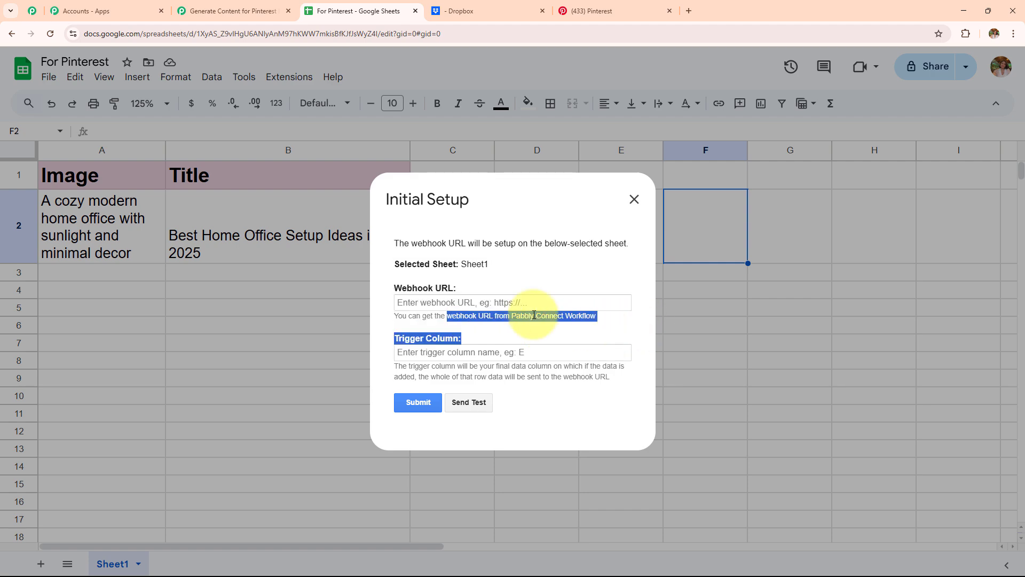
Copy the trigger's webhook URL from the Pabbly Connect workflow and enter it in the spreadsheet's initial setup.
left_click(256, 10)
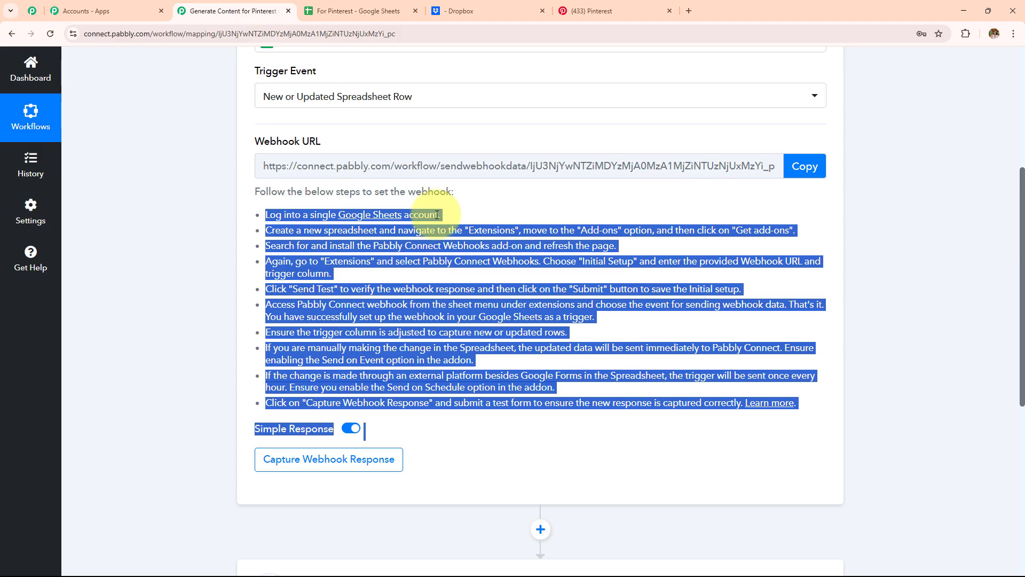
left_click(797, 166)
left_click(355, 10)
left_click(521, 297)
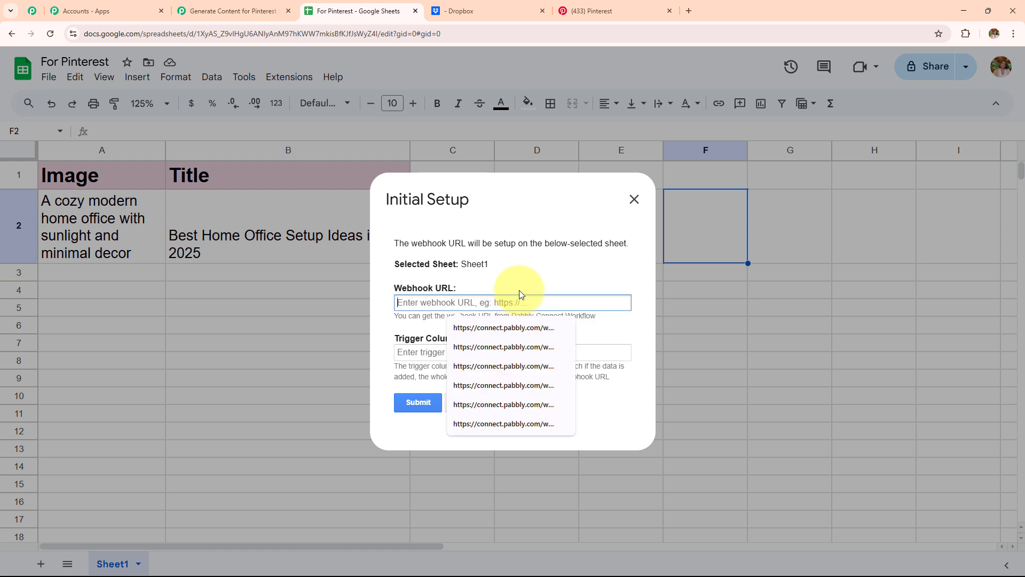
key("ctrl+v")
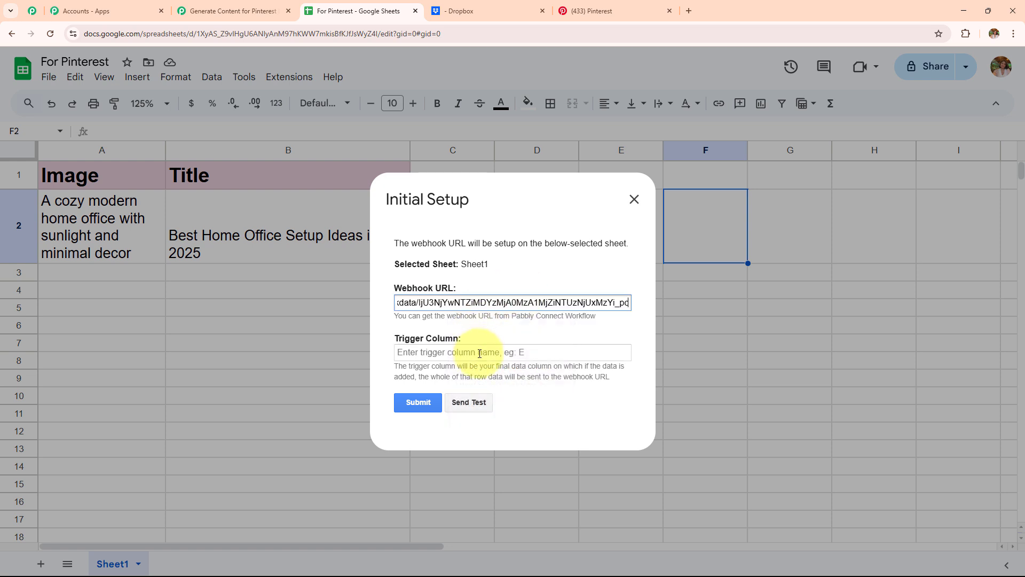
Set the trigger column to B and send a test to the webhook.
left_click(480, 354)
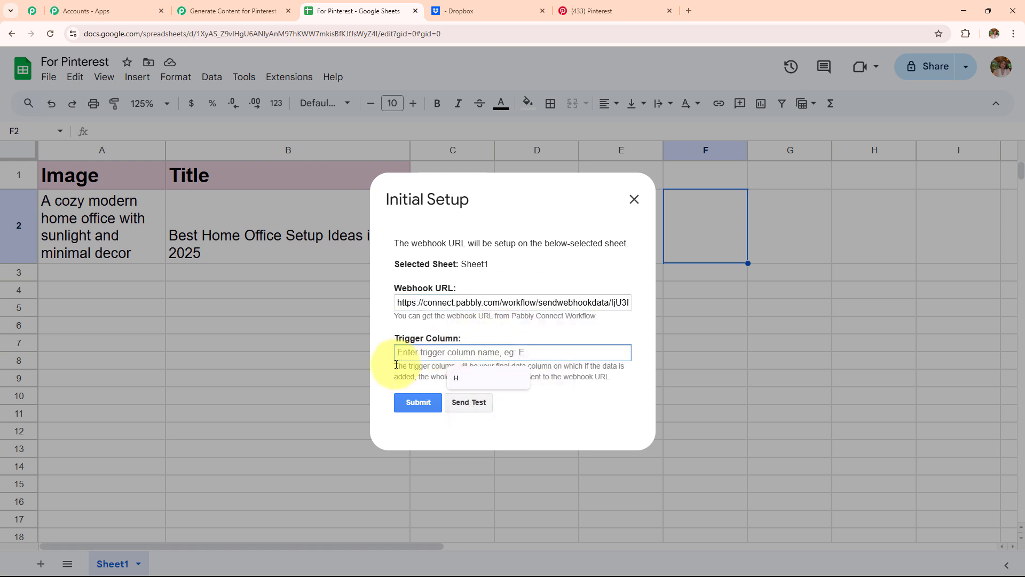
left_click_drag(394, 367, 609, 390)
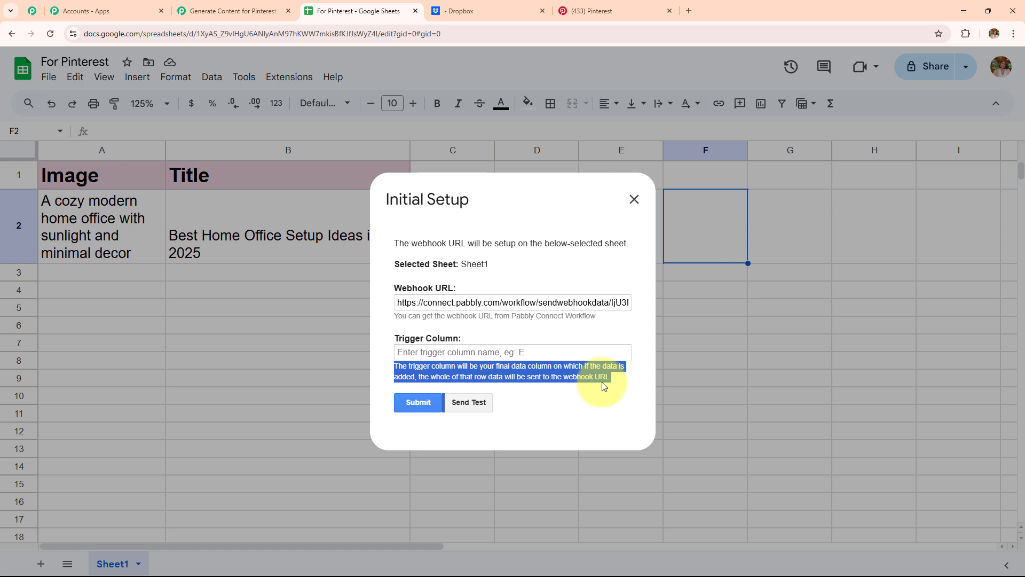
left_click(534, 352)
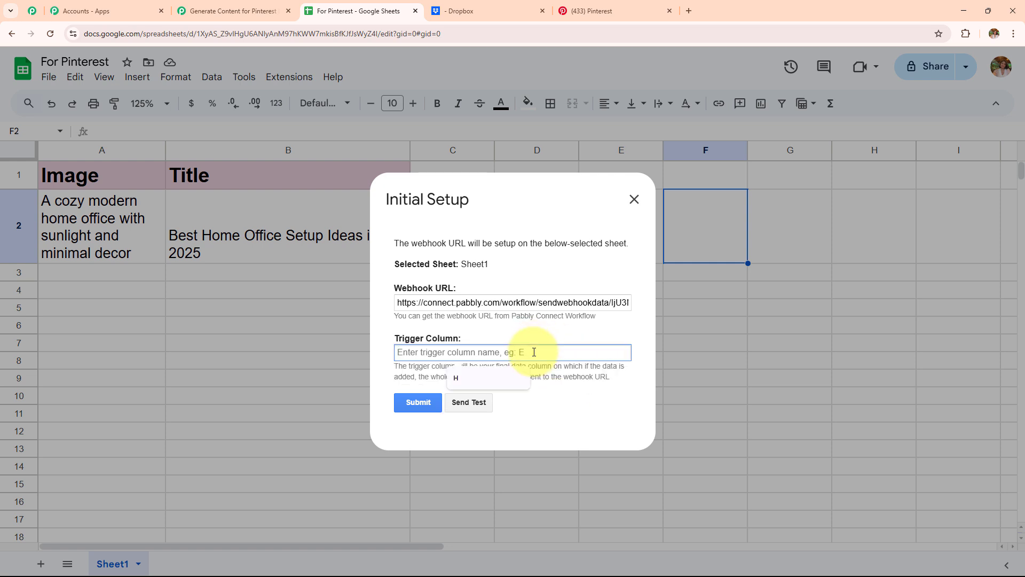
type("B")
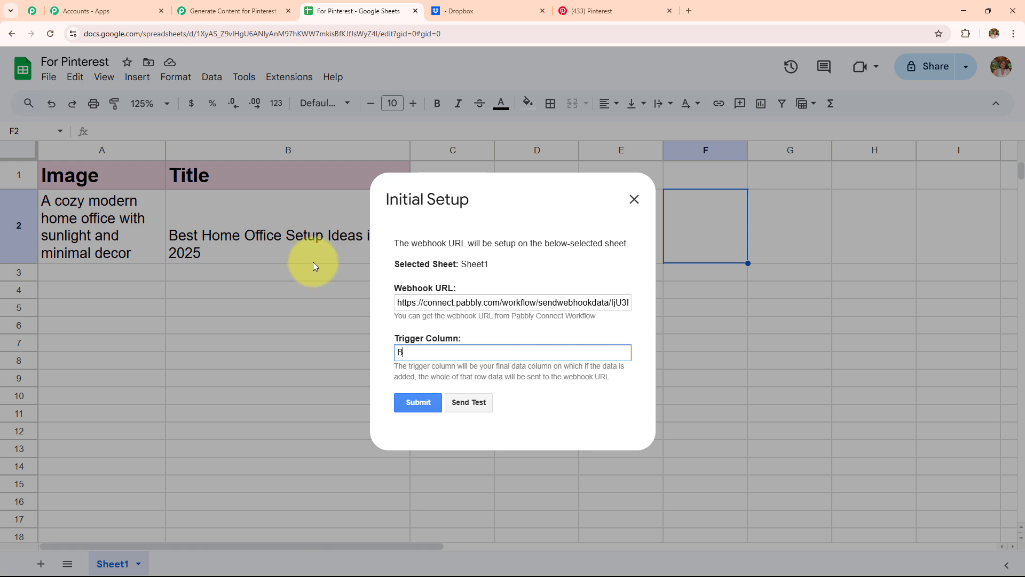
left_click(470, 403)
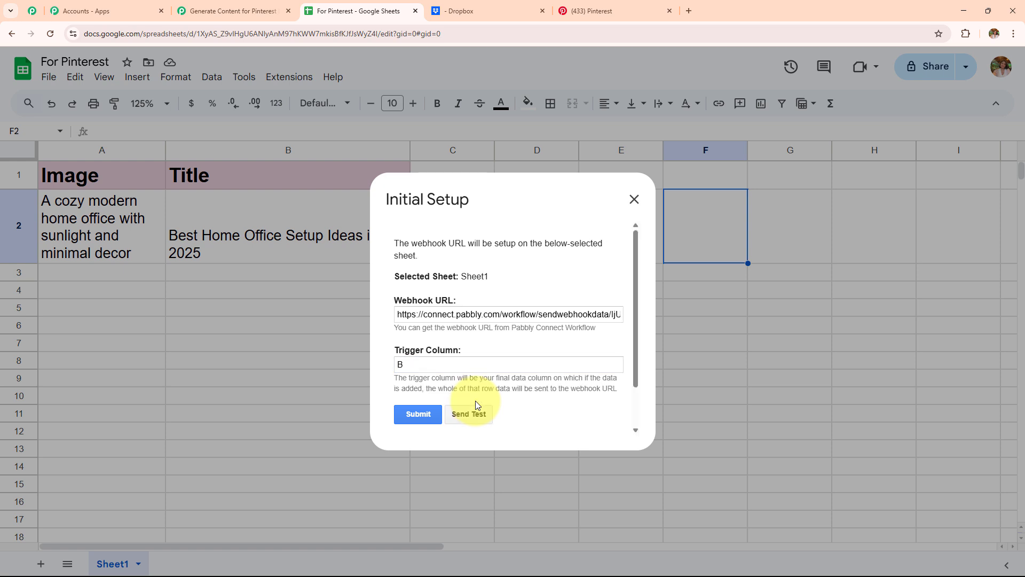
Check the test data sent from row 2, submit the webhook's initial setup for Sheet1 and close it.
scroll(476, 400, "down", 1)
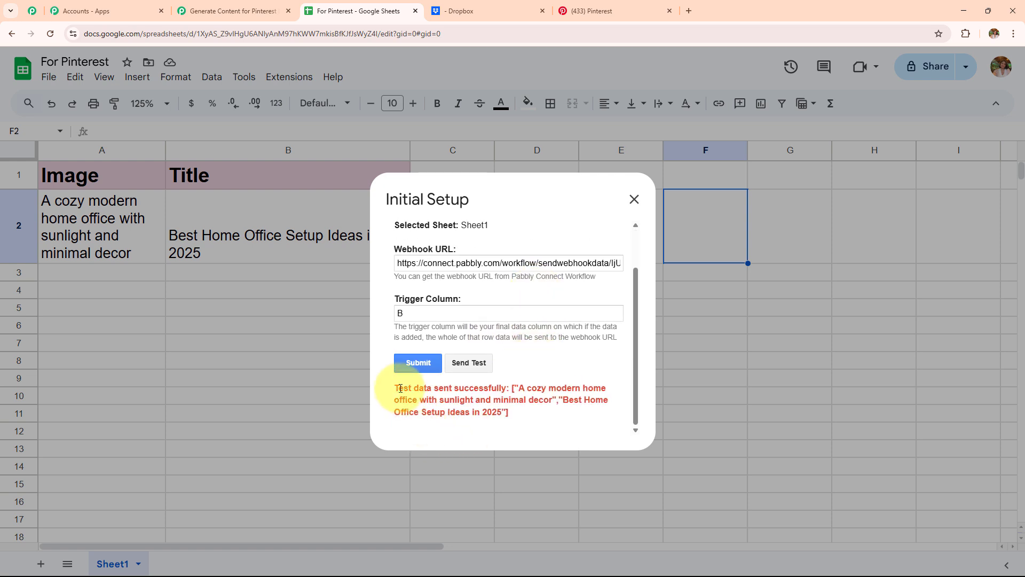
left_click_drag(401, 388, 518, 423)
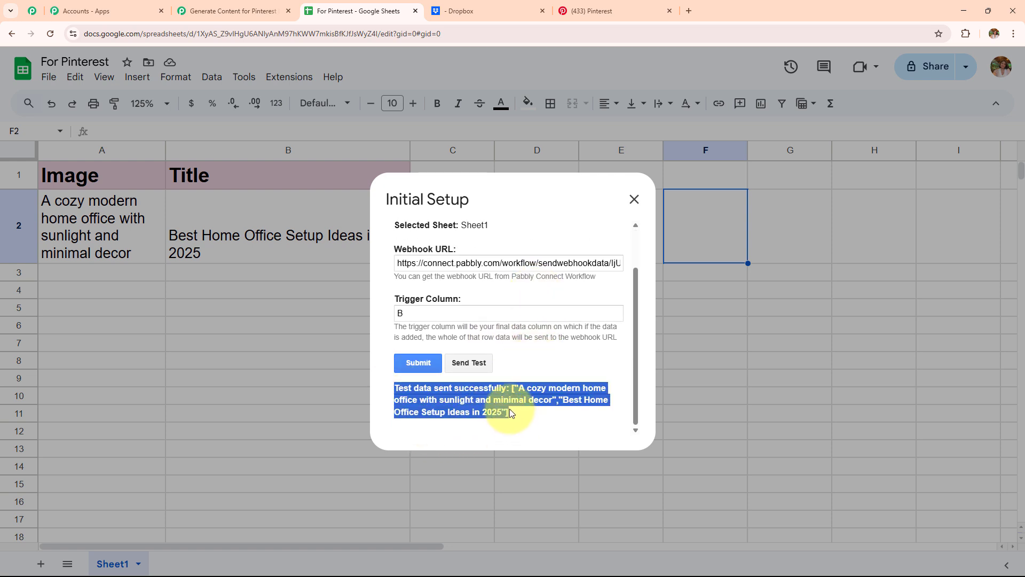
left_click(423, 363)
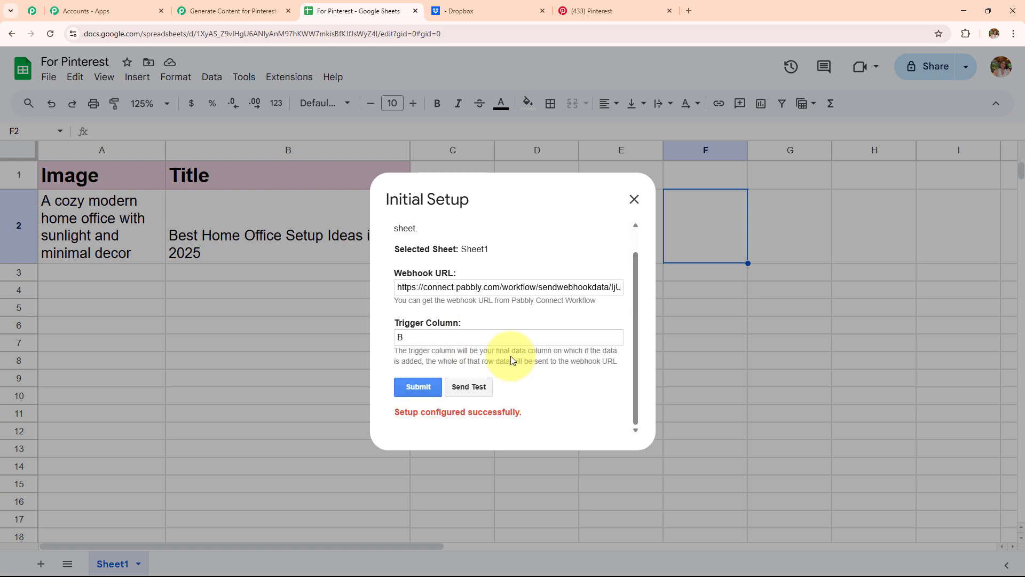
left_click_drag(391, 412, 553, 419)
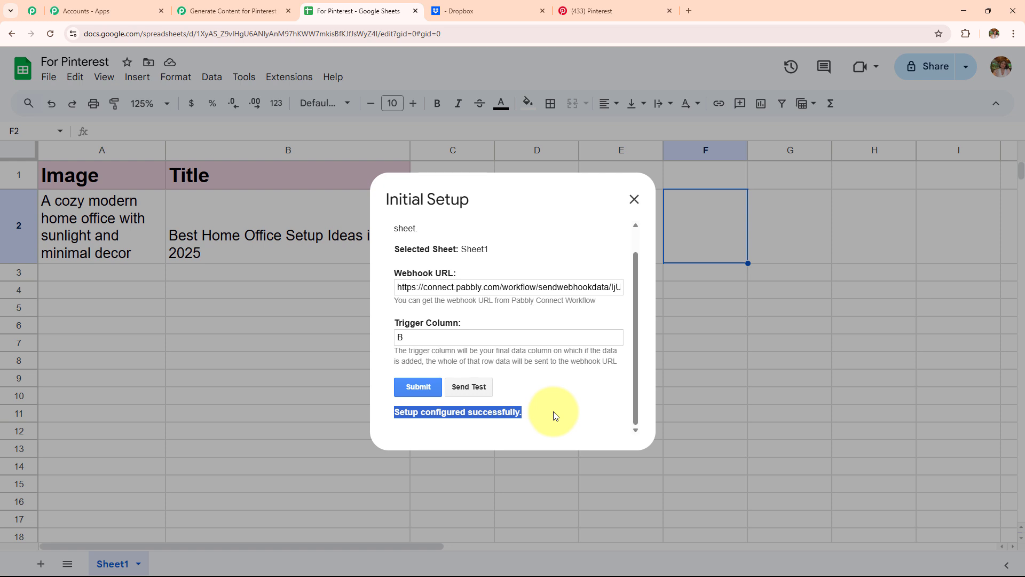
left_click(635, 199)
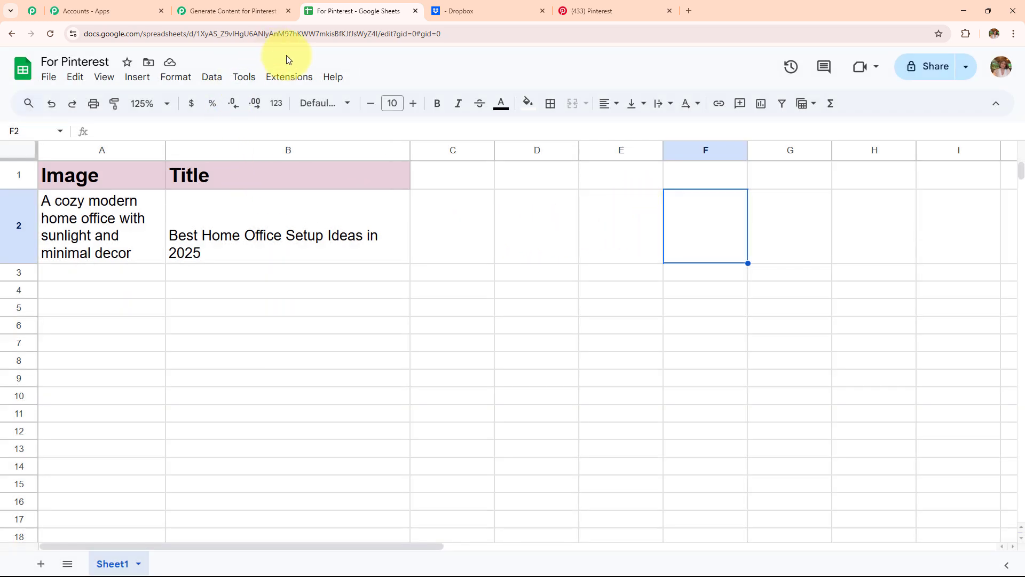
Enable Send On Event for the Pabbly Connect Webhooks add-on in the For Pinterest spreadsheet.
left_click(289, 78)
mouse_move(331, 240)
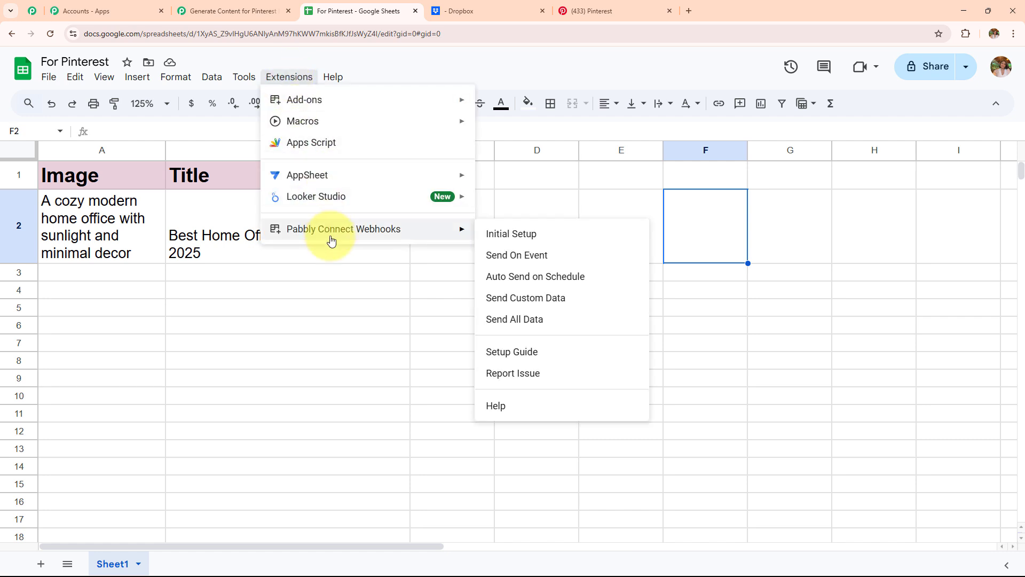
left_click(528, 264)
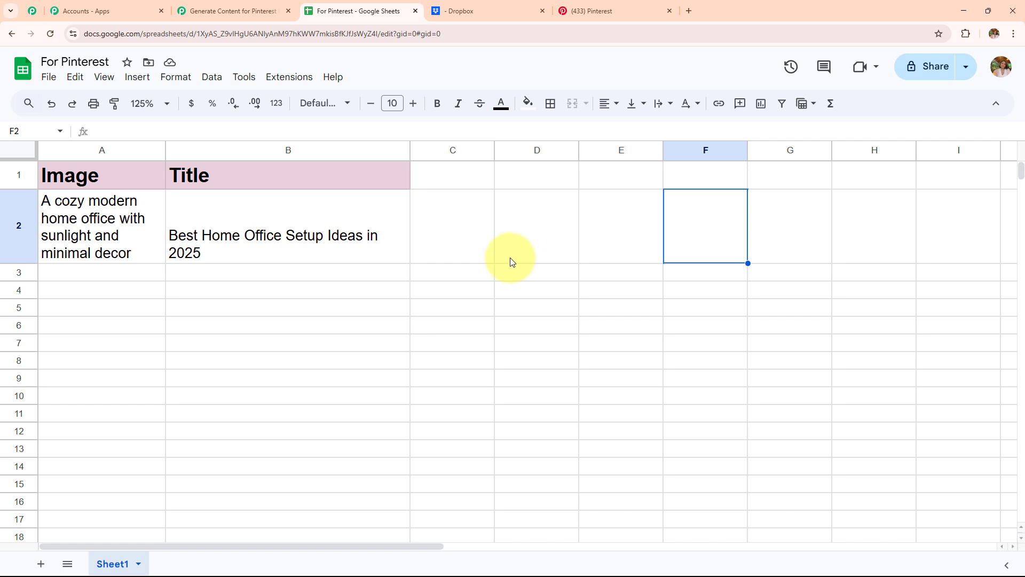
Review the response captured by the Google Sheets trigger in the Pabbly Connect workflow, checking the trigger column, title and full image prompt.
left_click(213, 12)
scroll(460, 276, "down", 3)
scroll(460, 276, "down", 5)
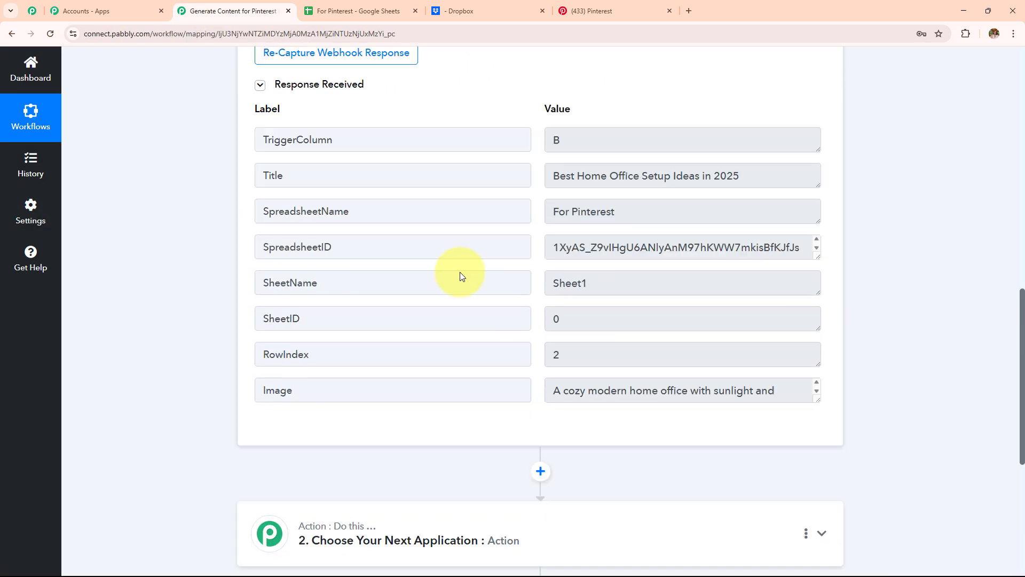
double_click(556, 83)
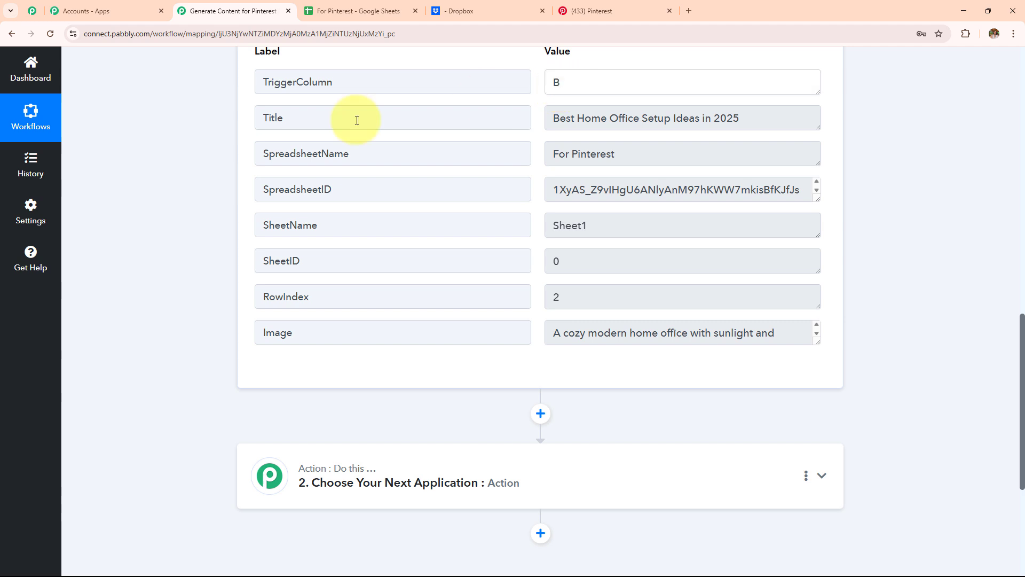
double_click(279, 86)
double_click(275, 118)
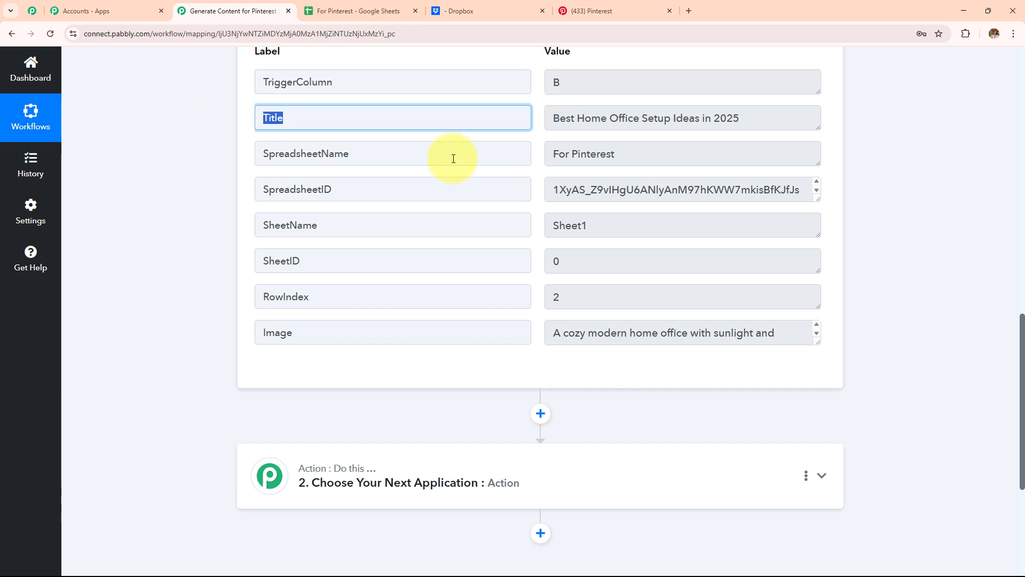
left_click_drag(742, 118, 674, 118)
key("ctrl+a")
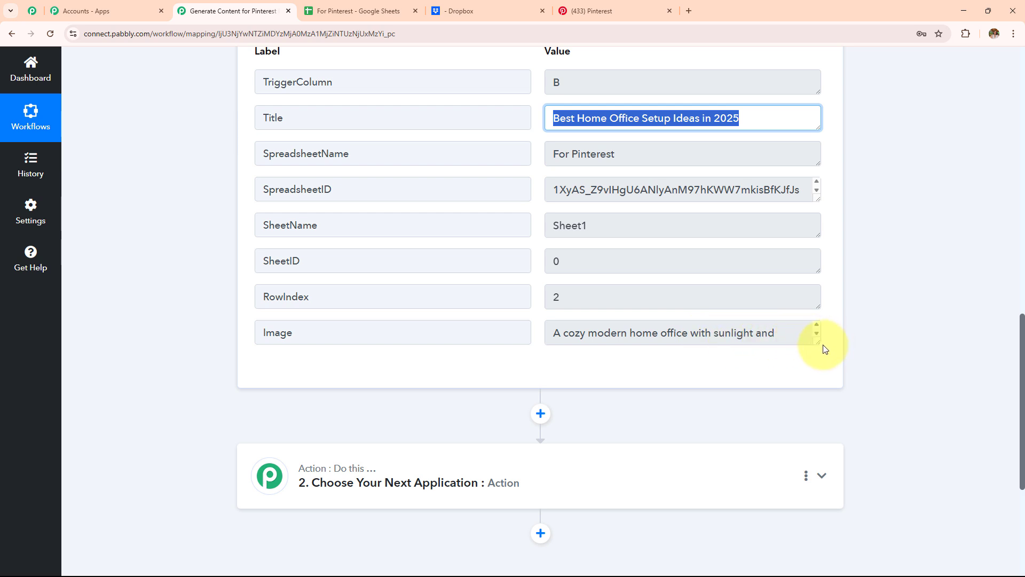
left_click_drag(817, 345, 817, 384)
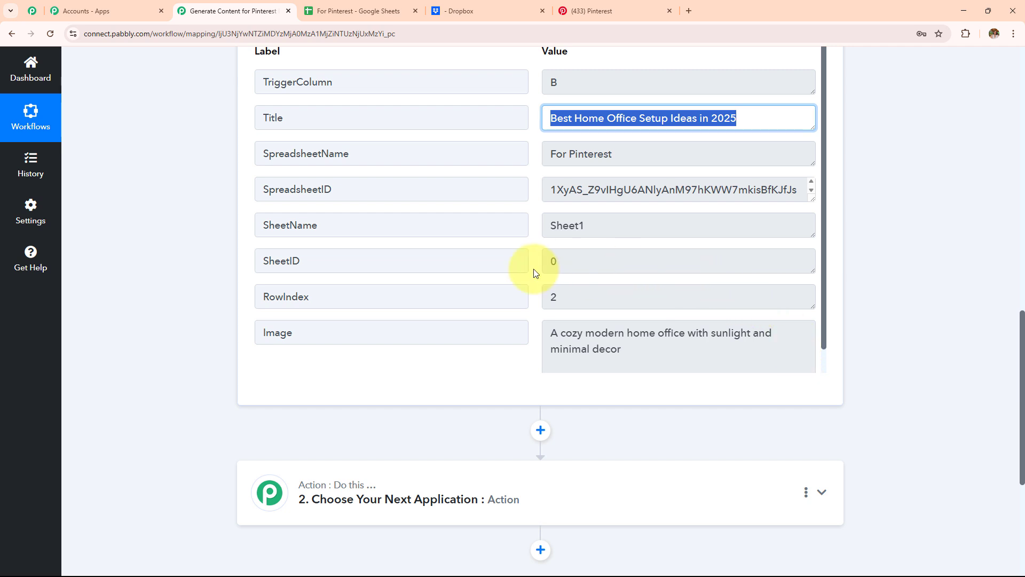
scroll(468, 279, "up", 3)
scroll(467, 277, "down", 3)
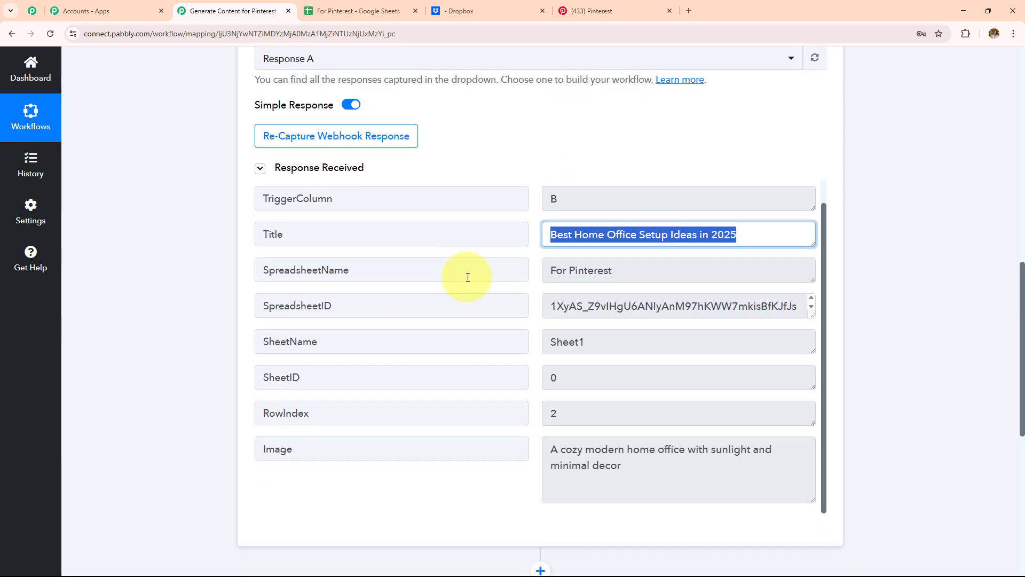
Set the workflow's second step to OpenAI (ChatGPT, DALL-E, Whisper) with the Generate Image (DALL-E) action event.
scroll(468, 277, "down", 3)
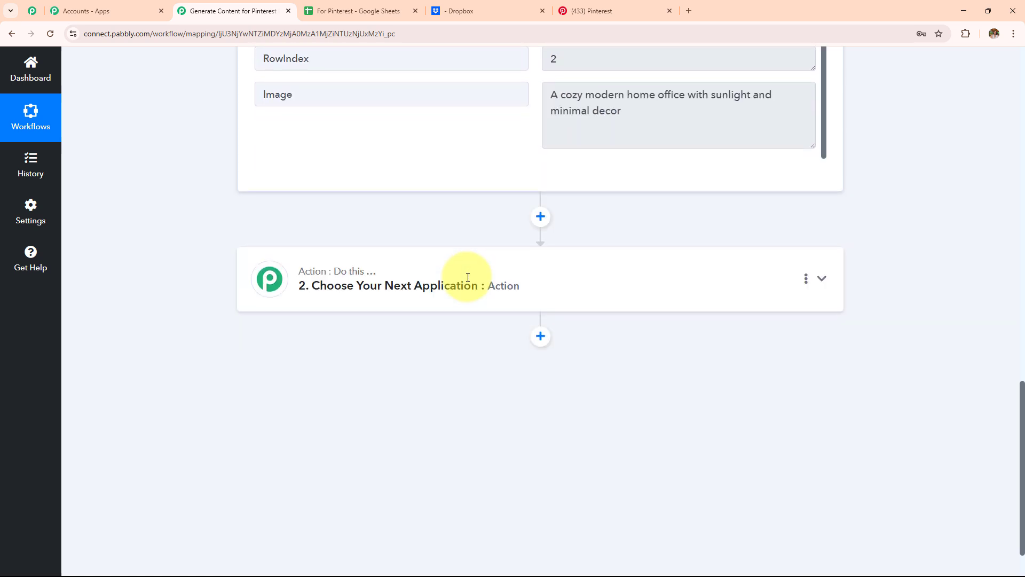
left_click(487, 298)
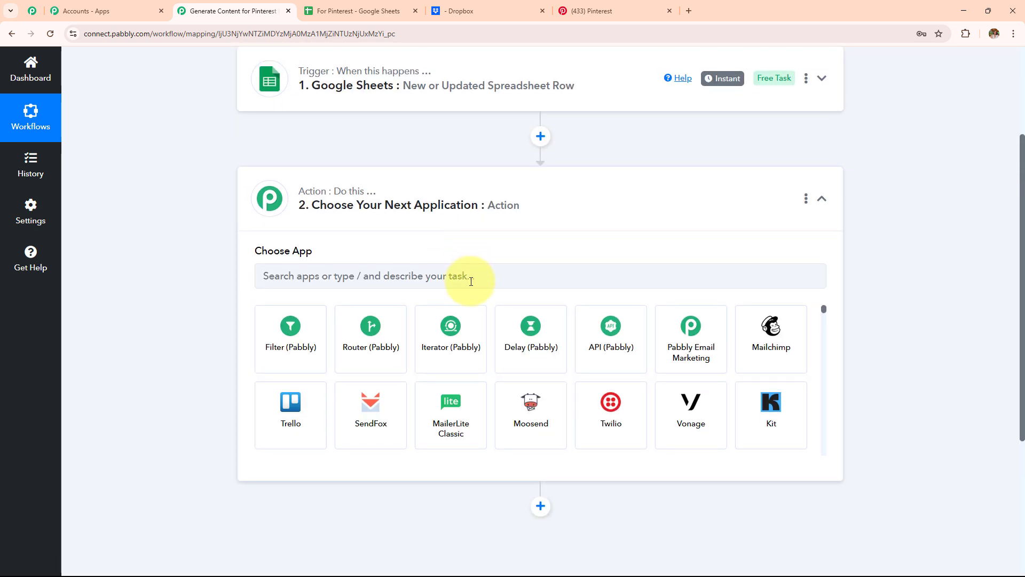
type("Ope")
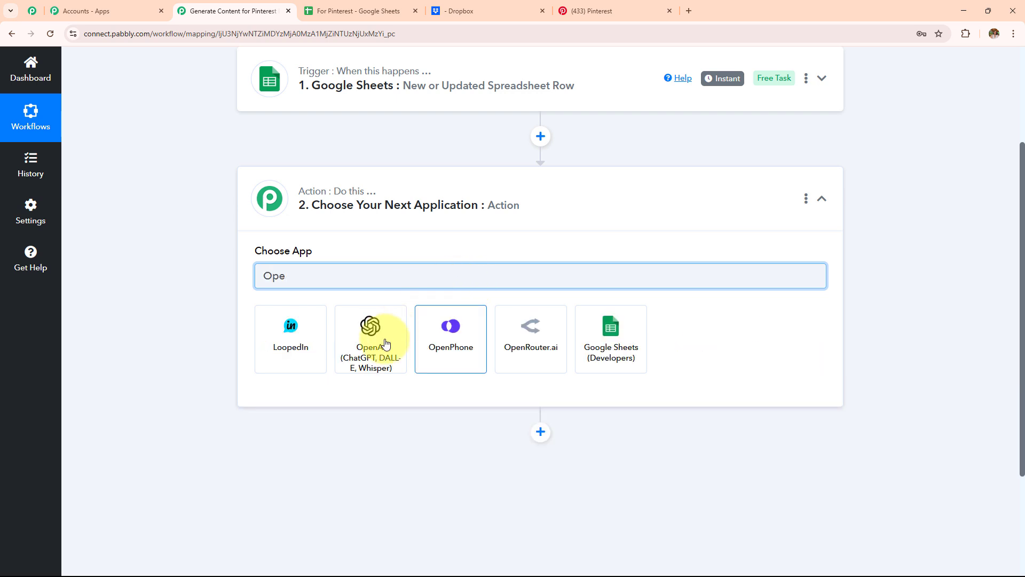
left_click(385, 343)
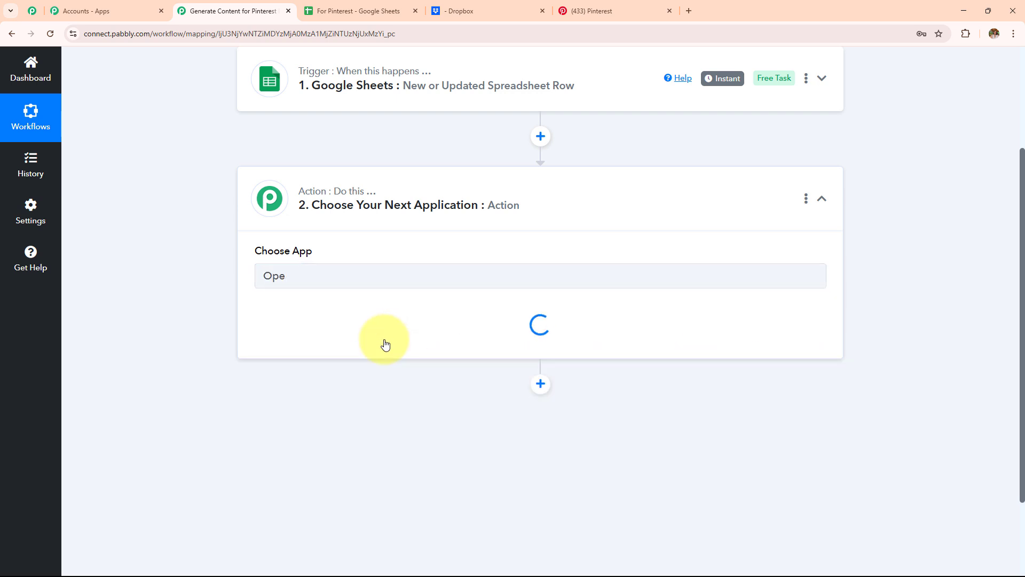
left_click(367, 341)
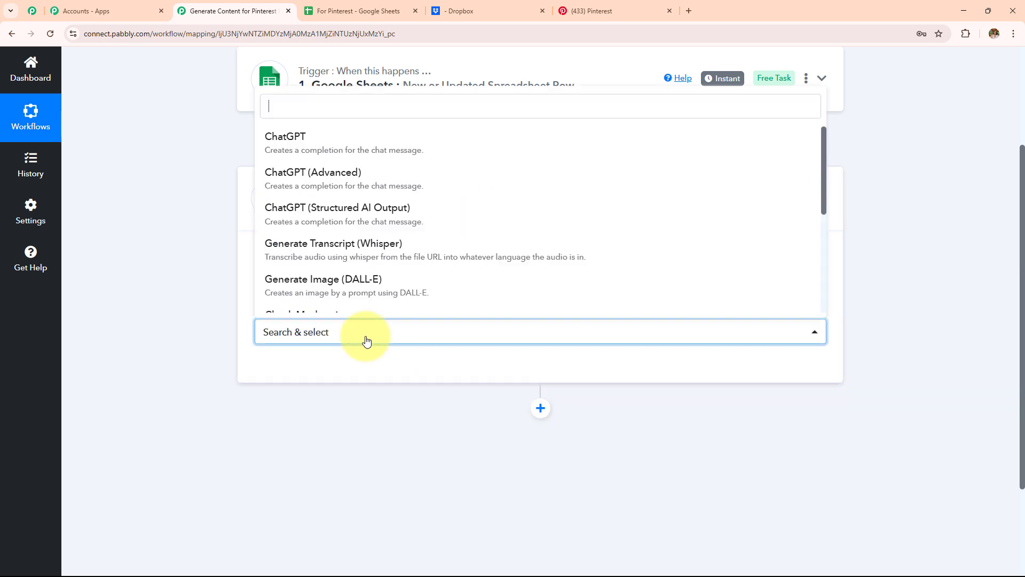
left_click(358, 288)
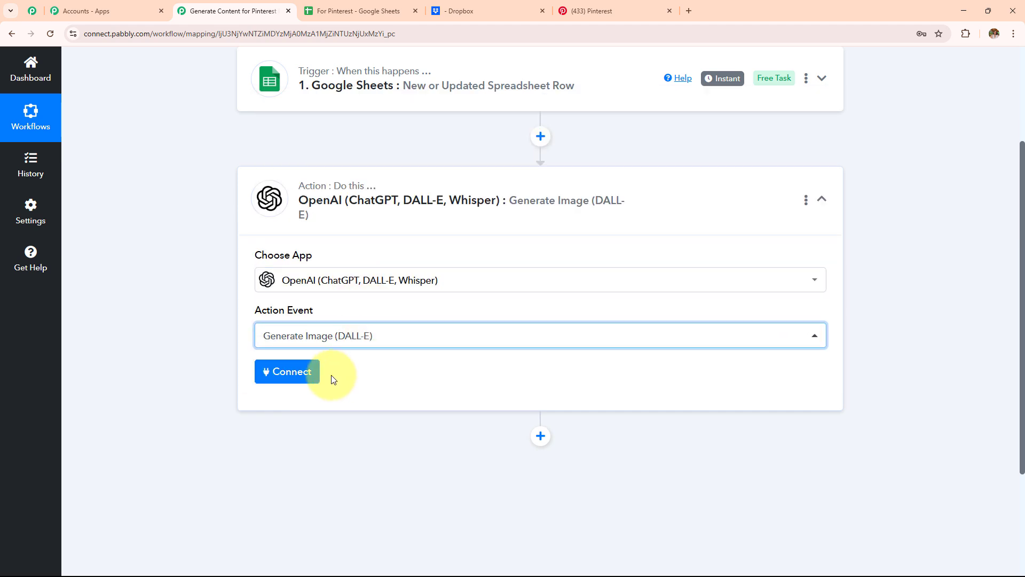
Open the OpenAI account connection, view the new connection option and follow its token instructions to the OpenAI API Keys page.
left_click(295, 379)
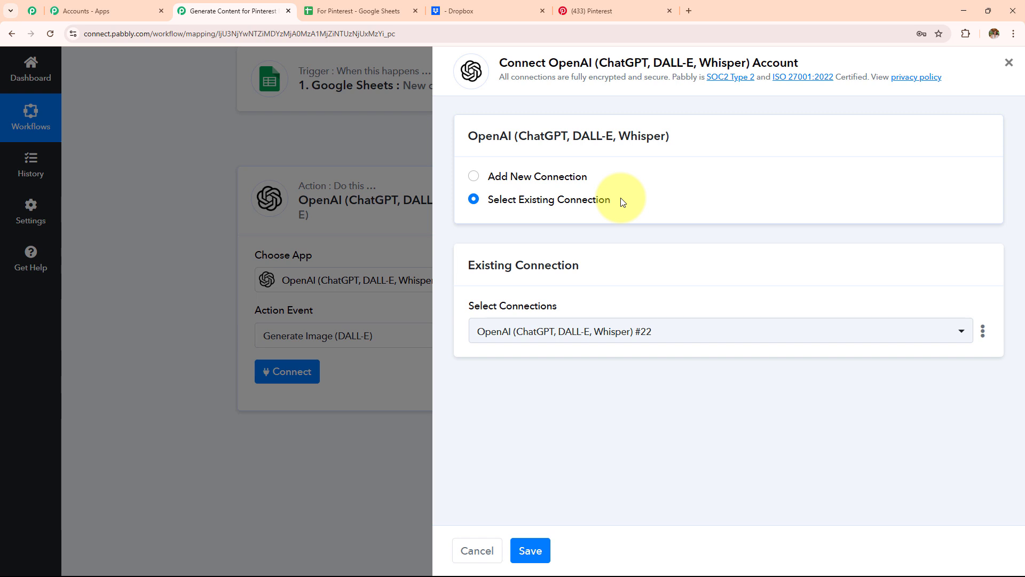
left_click(474, 177)
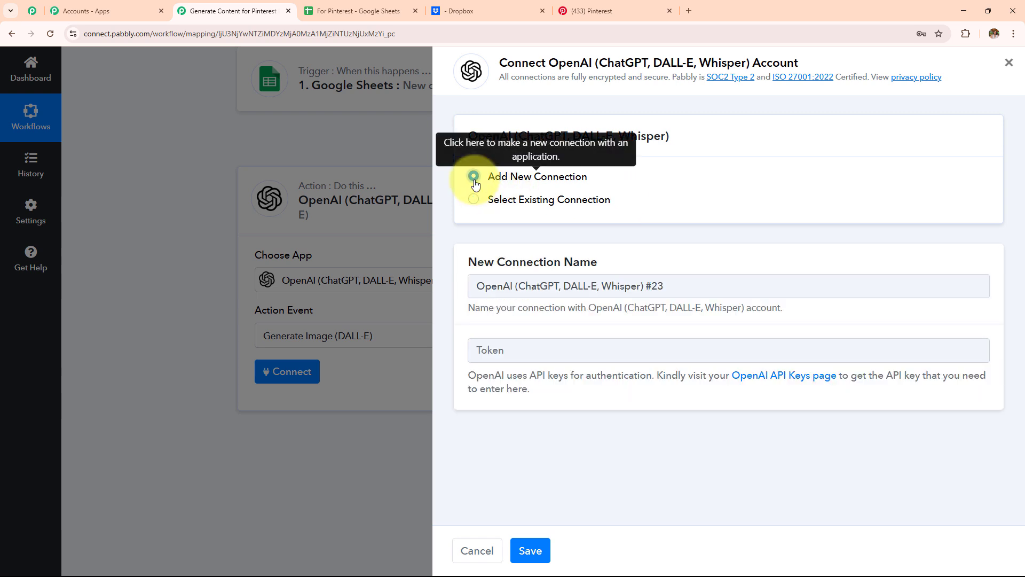
left_click_drag(468, 376, 596, 392)
left_click(596, 392)
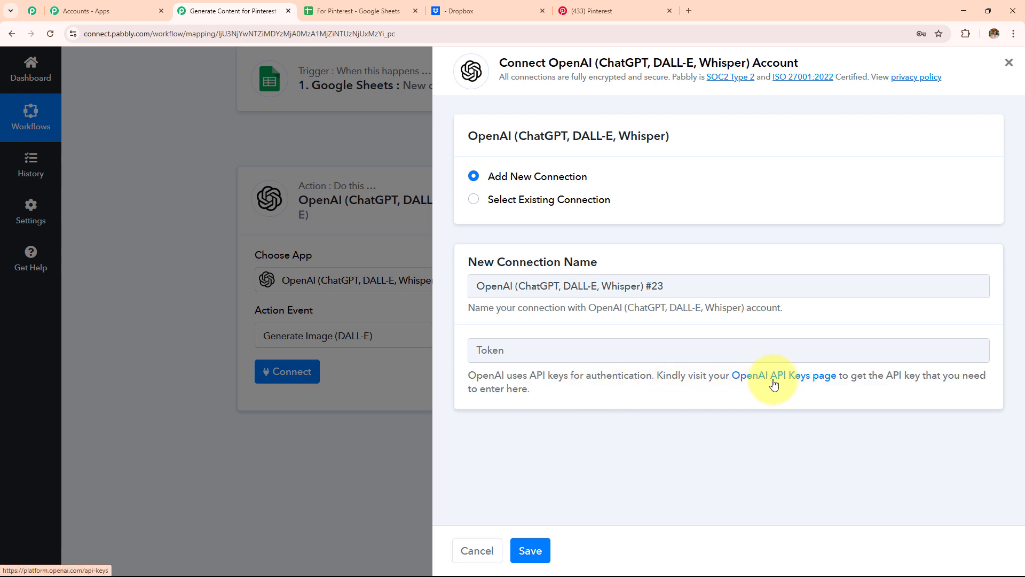
left_click_drag(469, 381, 572, 389)
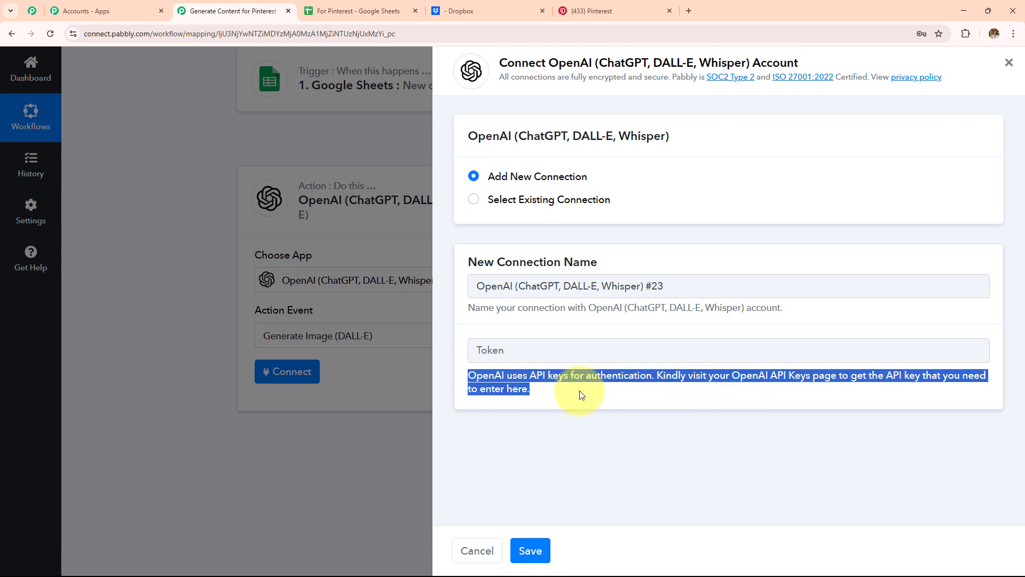
left_click(579, 390)
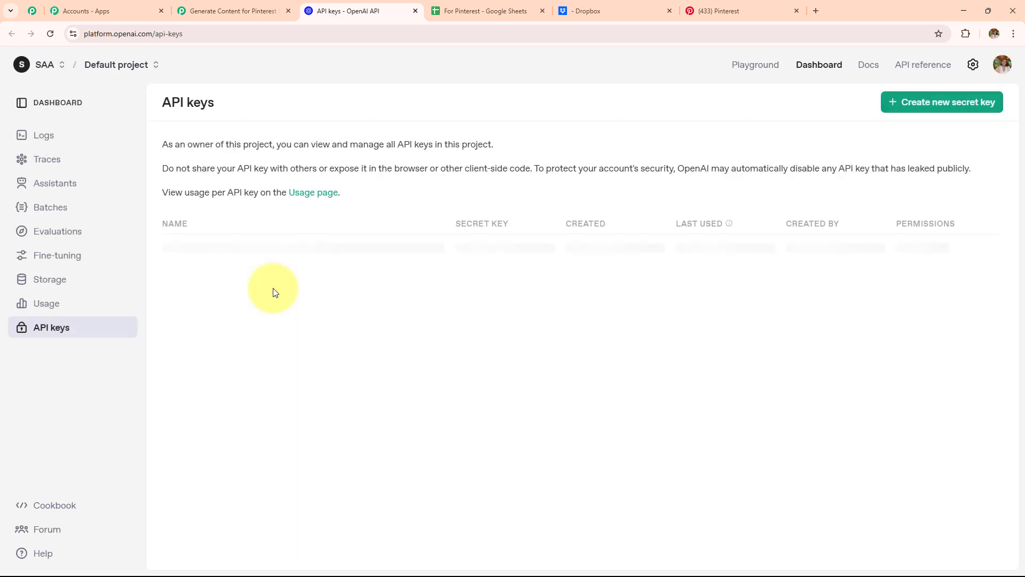
Preview creating a secret key named Test in Default project, and dismiss the form without creating the key.
left_click_drag(160, 104, 306, 103)
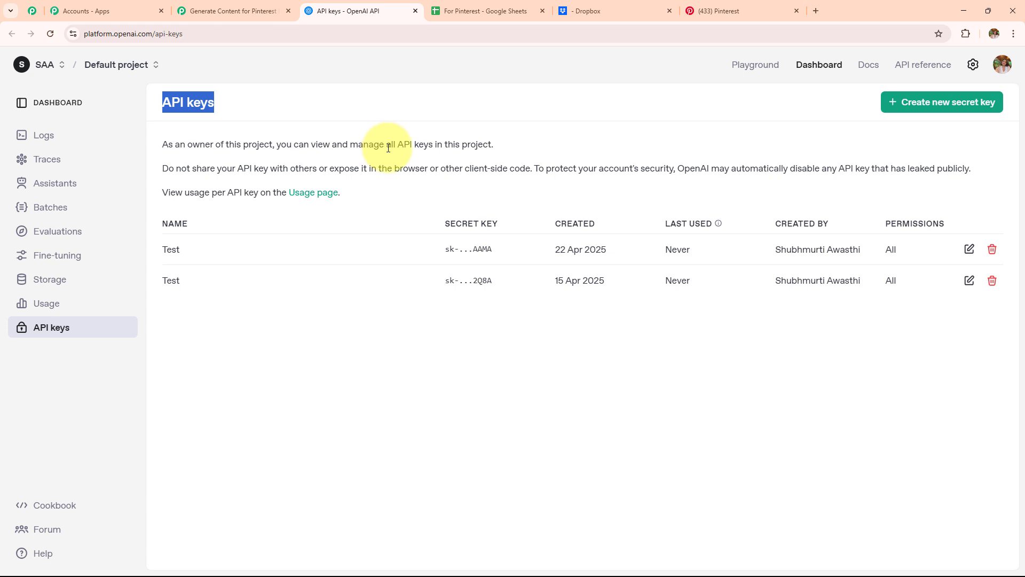
left_click(932, 108)
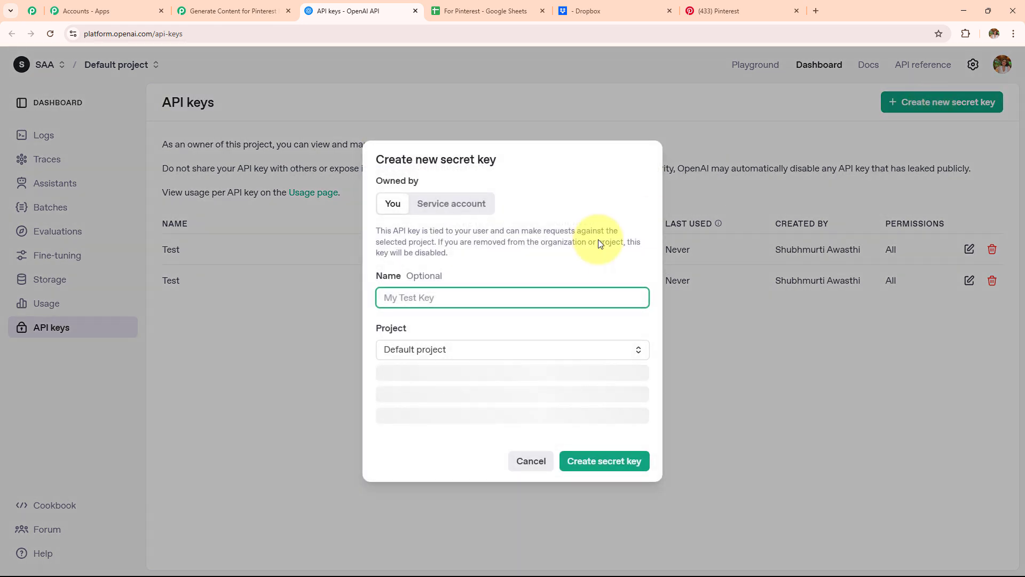
left_click(456, 326)
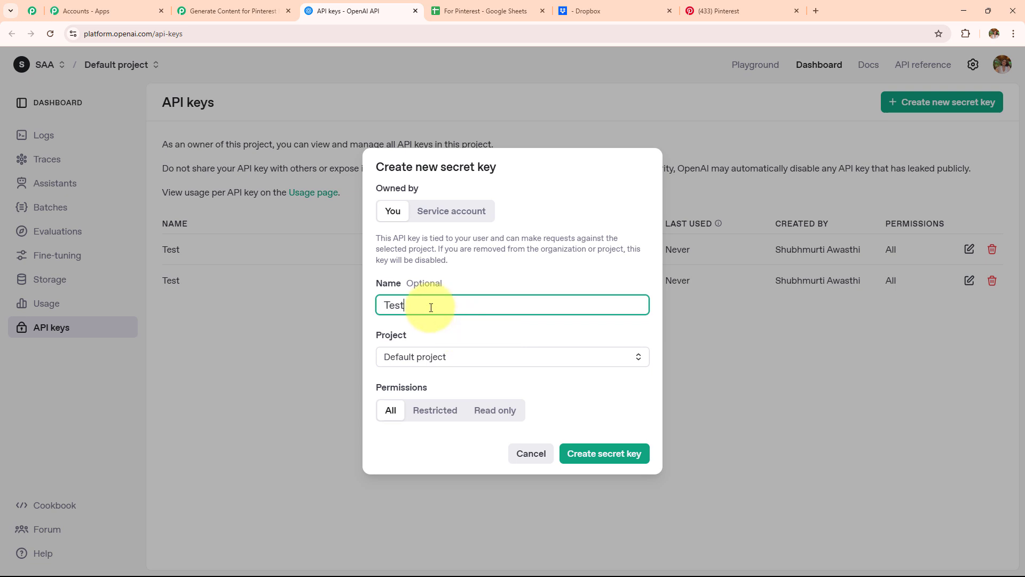
left_click_drag(428, 305, 287, 304)
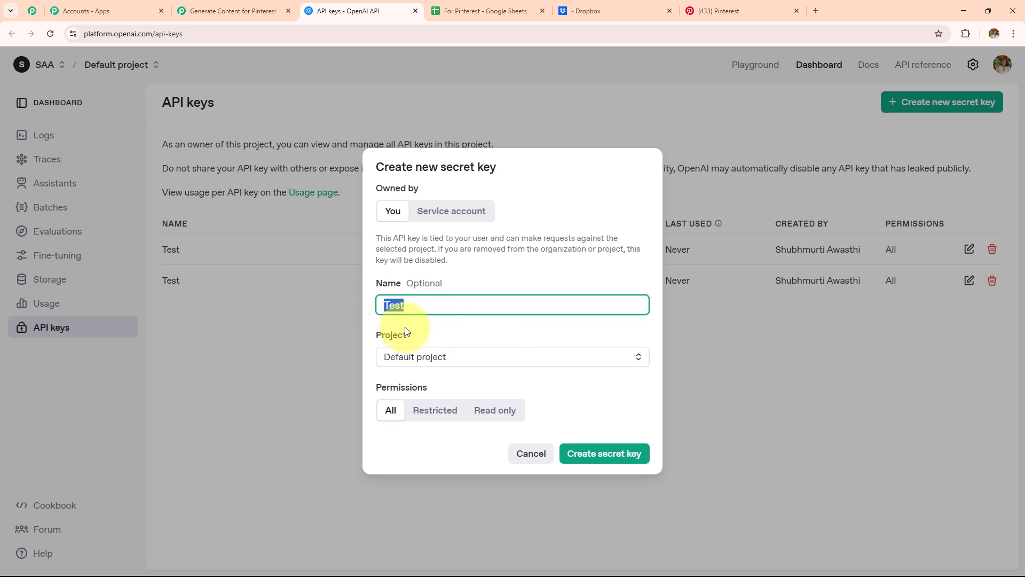
left_click(430, 358)
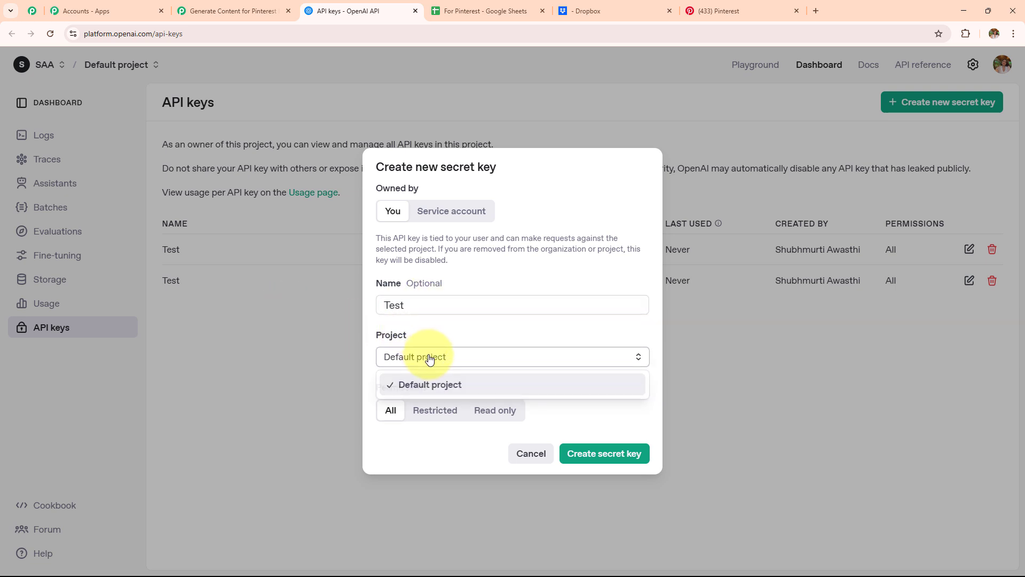
left_click(429, 358)
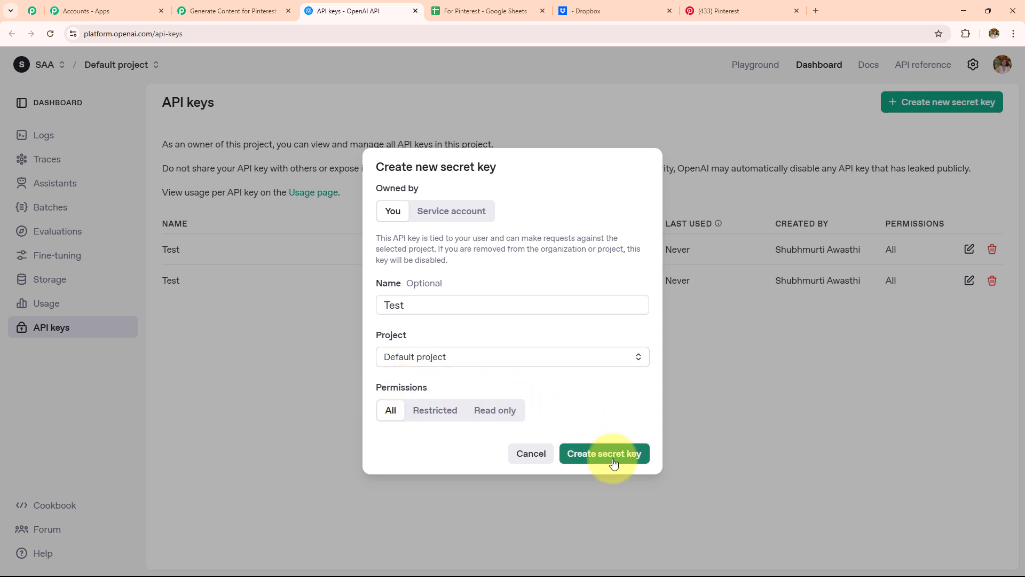
left_click(703, 394)
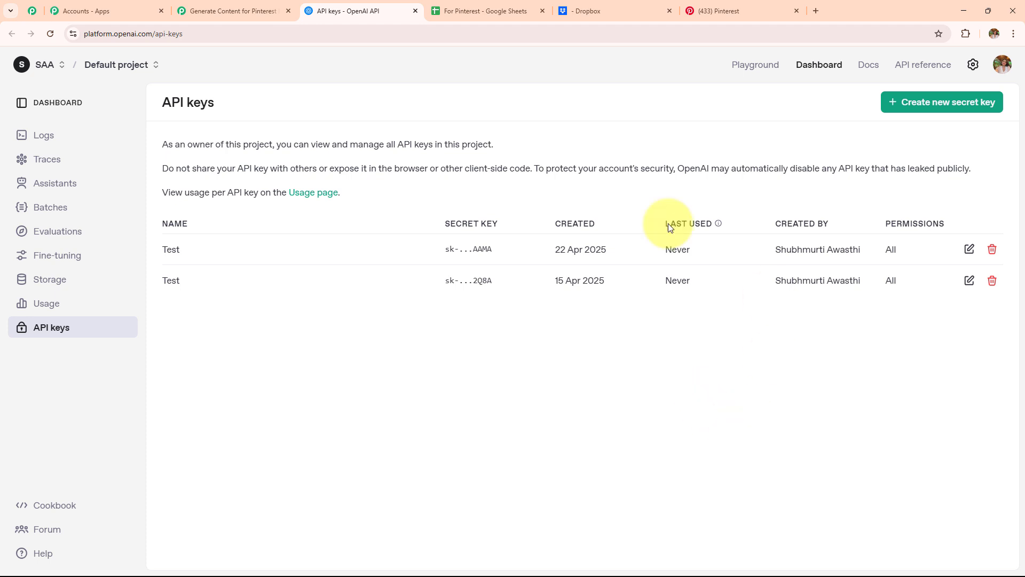
Return to the Pabbly Connect workflow and connect the action using the existing connection OpenAI (ChatGPT, DALL-E, Whisper) #22.
left_click(263, 15)
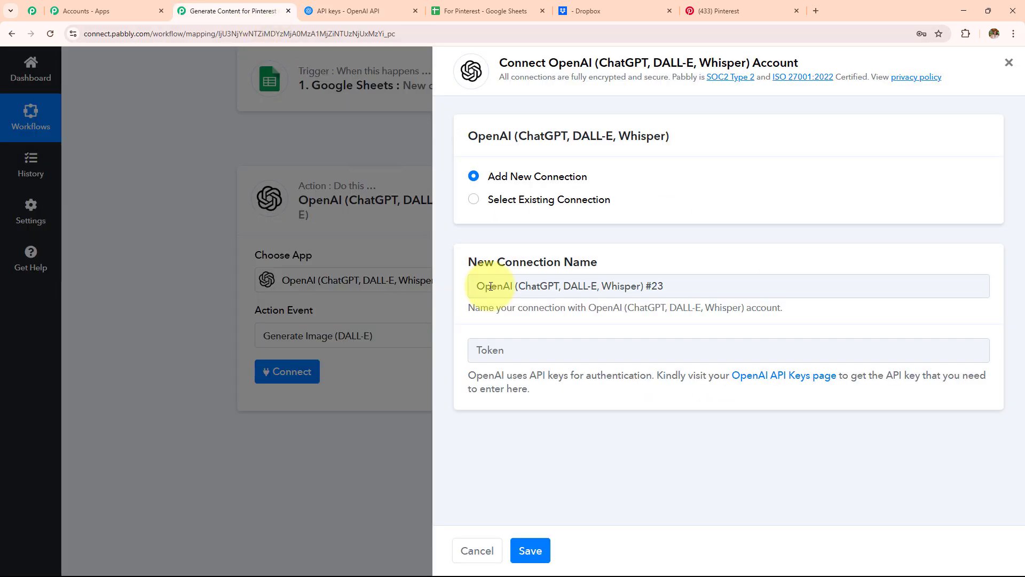
left_click(475, 200)
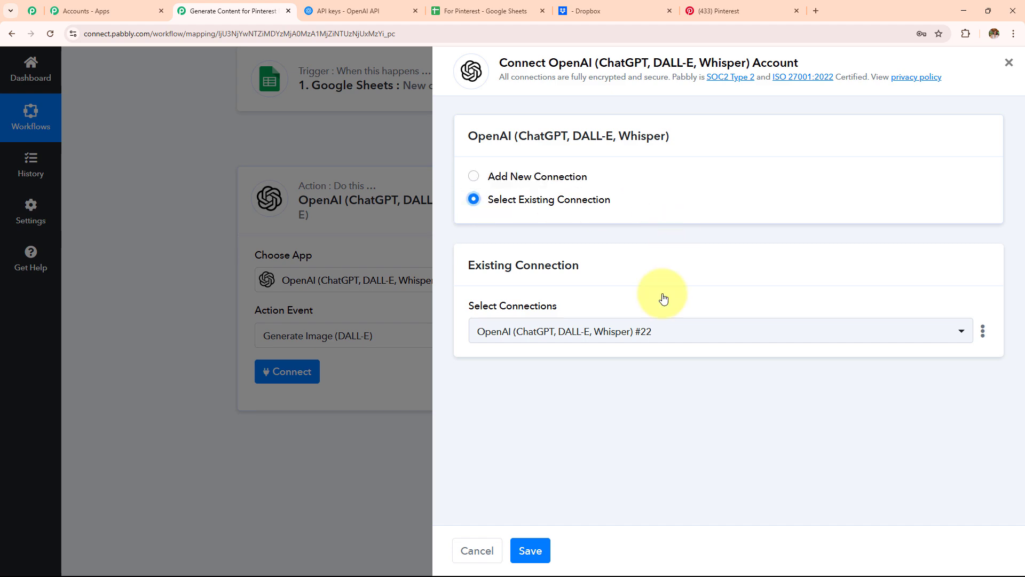
left_click(530, 550)
scroll(550, 291, "down", 10)
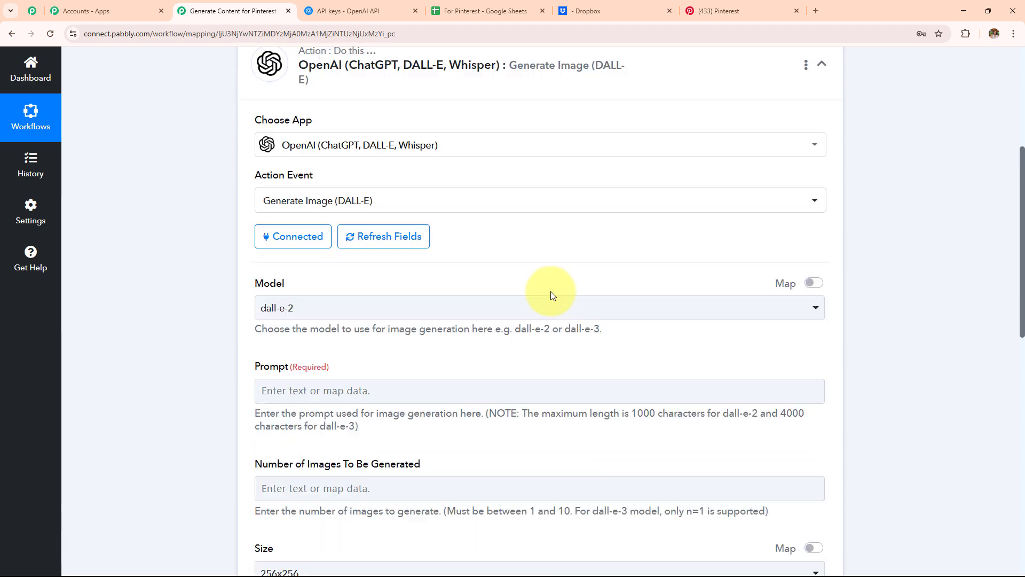
scroll(545, 298, "up", 5)
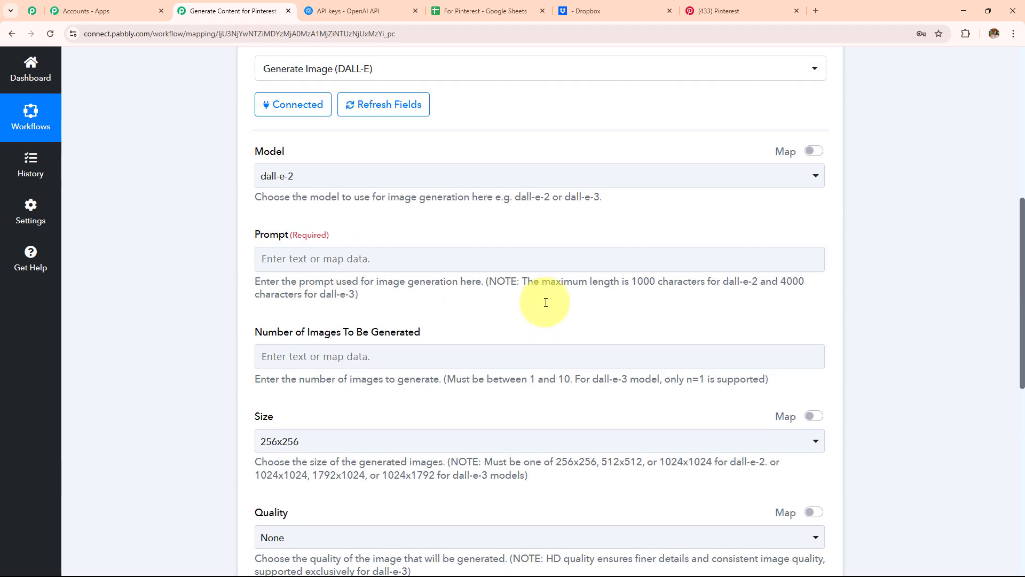
Set the image generation model to dall-e-3.
scroll(545, 299, "down", 2)
scroll(544, 302, "up", 1)
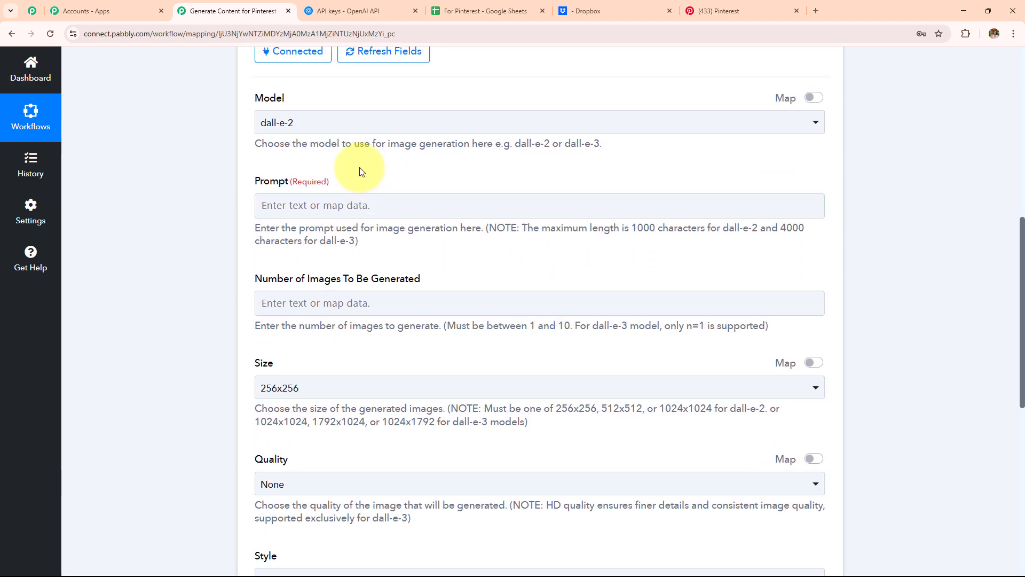
left_click(352, 127)
left_click(348, 210)
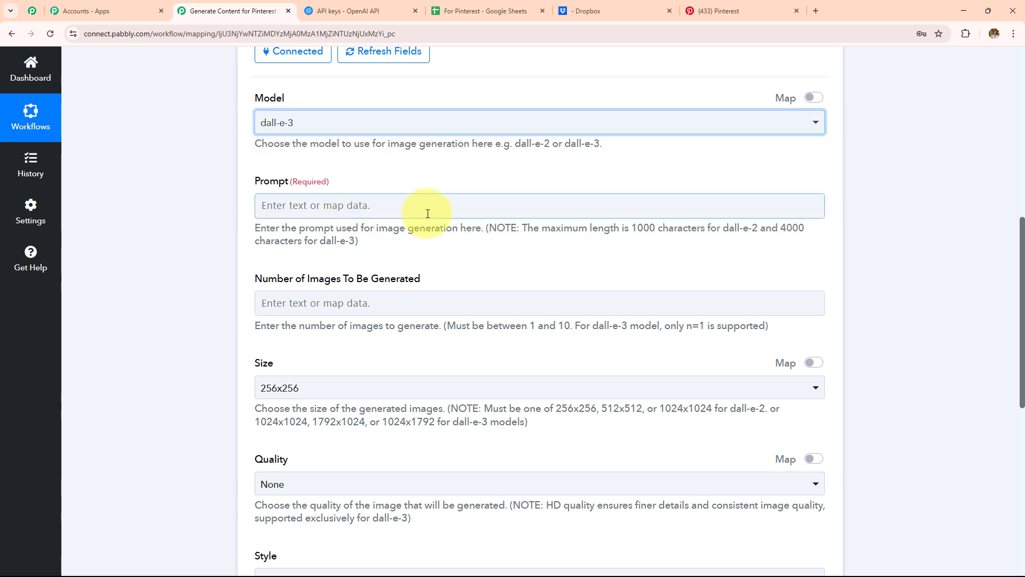
Begin the image generation prompt with the line "Generate Pinterest Pin On:".
scroll(424, 212, "down", 2)
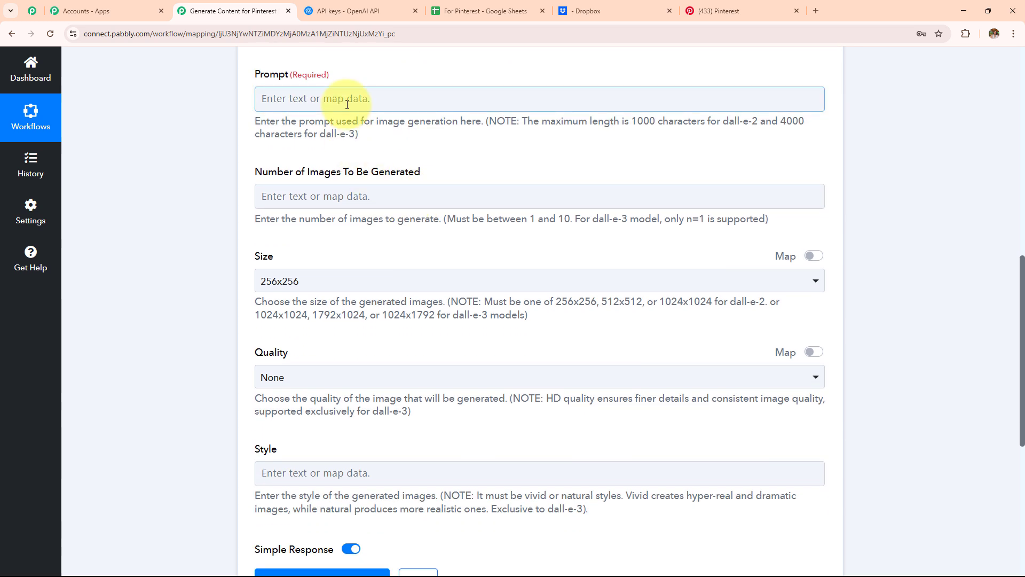
left_click(347, 105)
type("Generate Pinterest Pin On:")
key("Return")
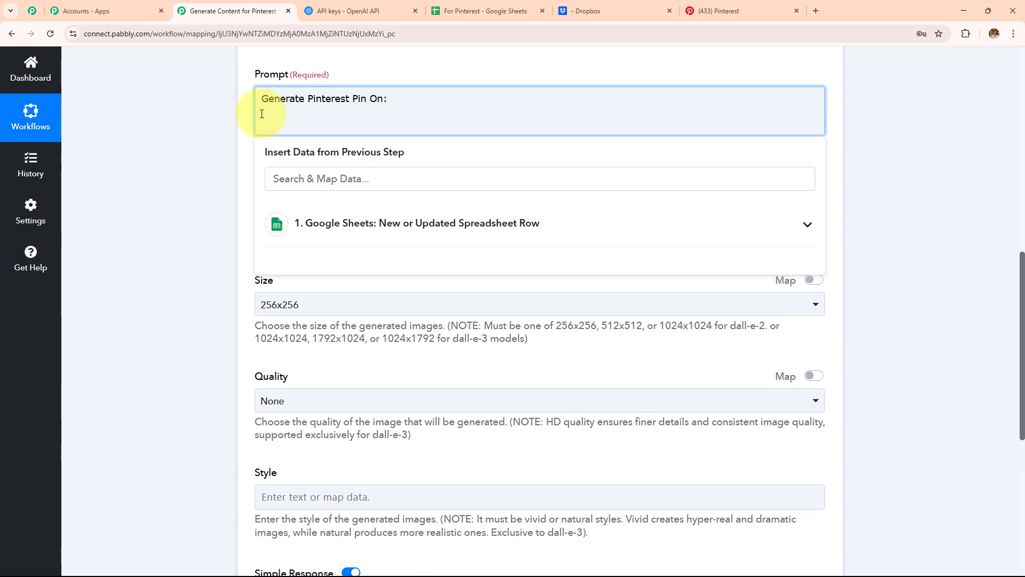
left_click(210, 120)
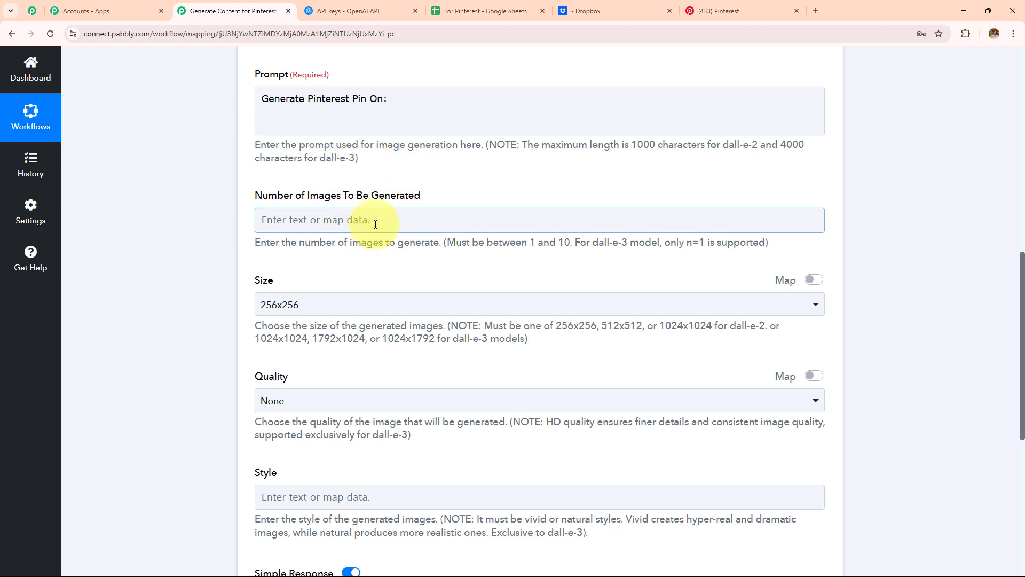
Map the Title and Image values from the Google Sheets trigger into the prompt, below its opening line.
scroll(375, 224, "up", 10)
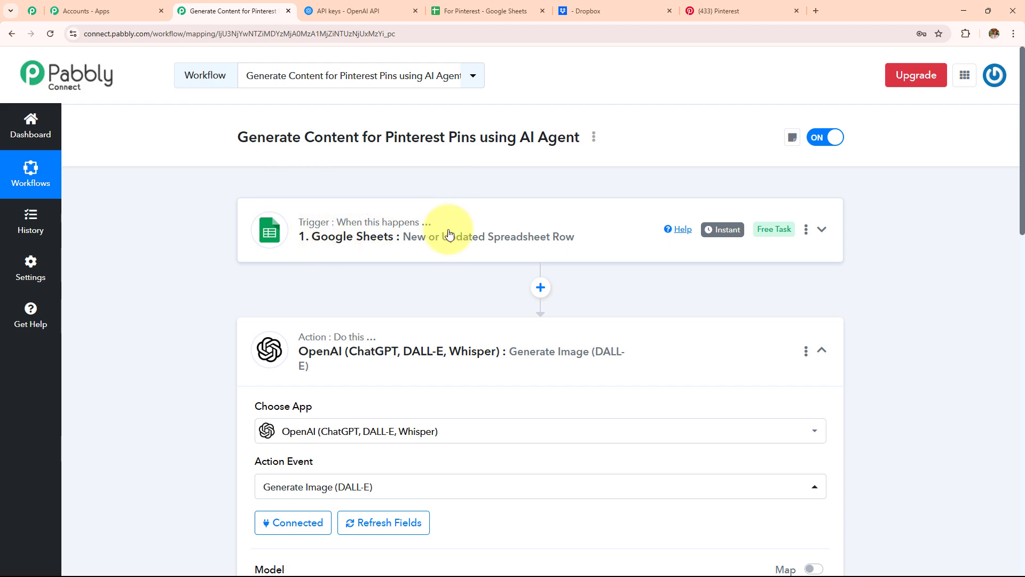
scroll(483, 231, "down", 5)
scroll(483, 232, "down", 4)
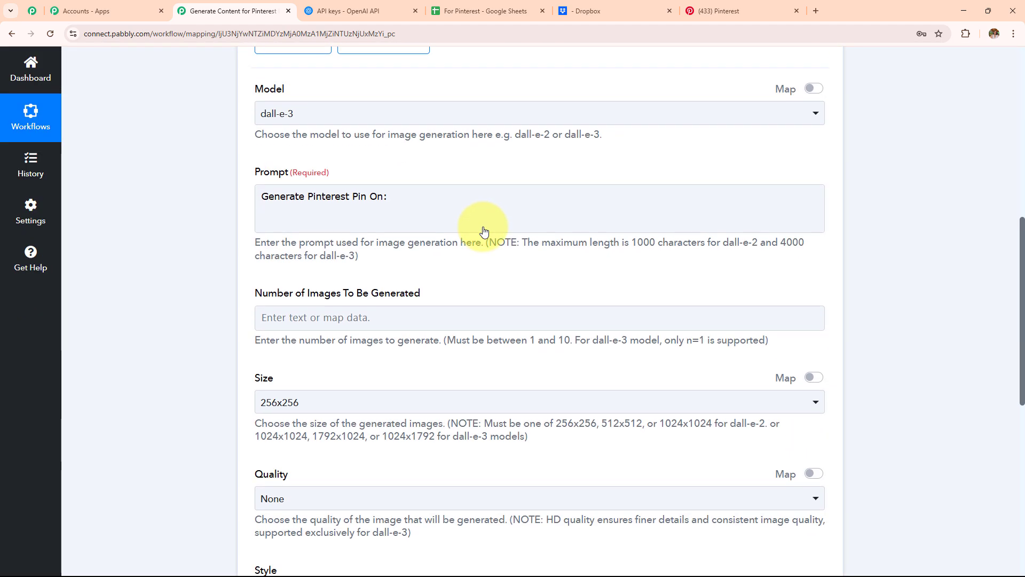
left_click(431, 202)
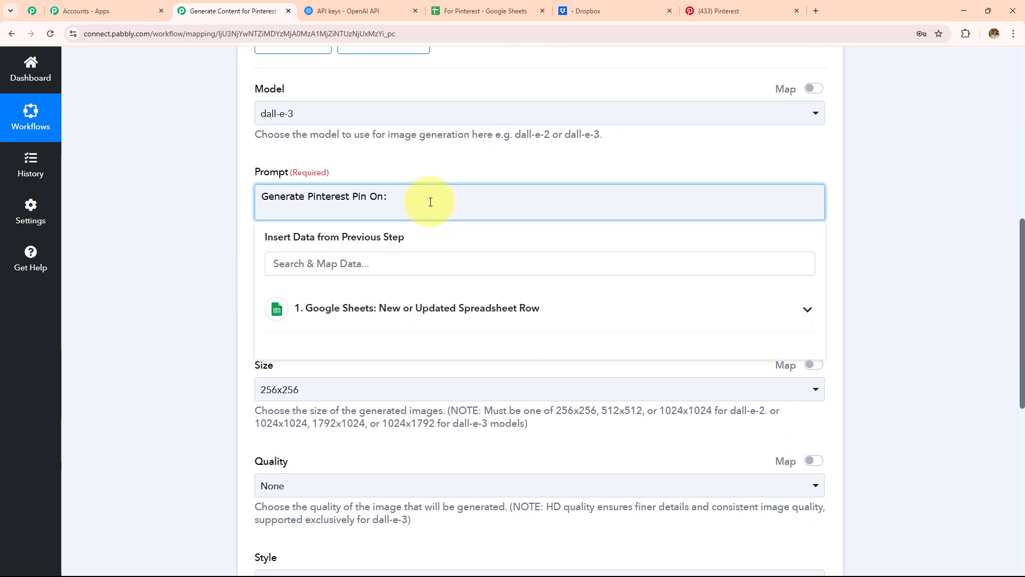
key("Return")
key("Return")
left_click(396, 354)
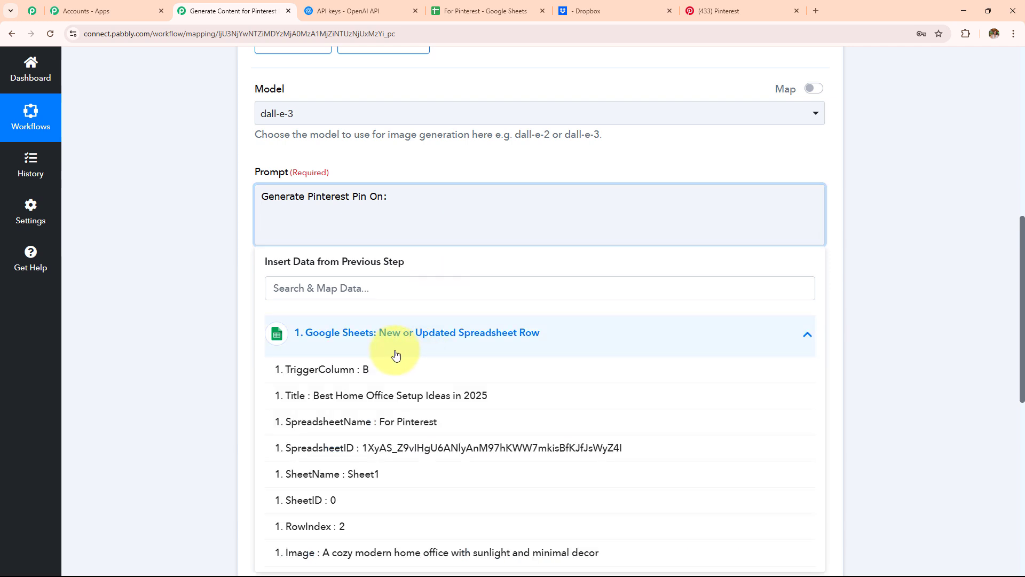
scroll(464, 240, "down", 5)
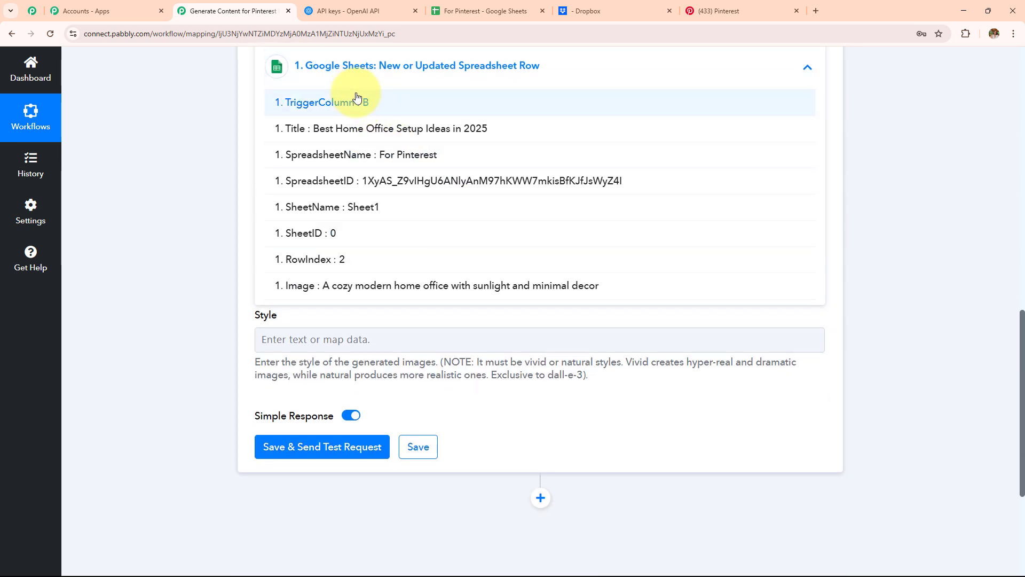
left_click(378, 136)
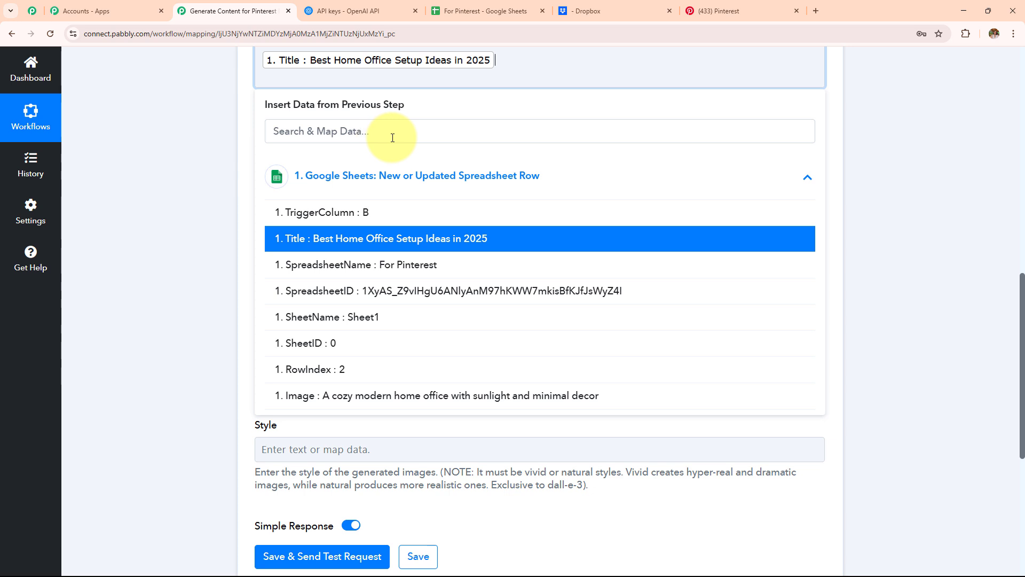
left_click(372, 396)
left_click(209, 114)
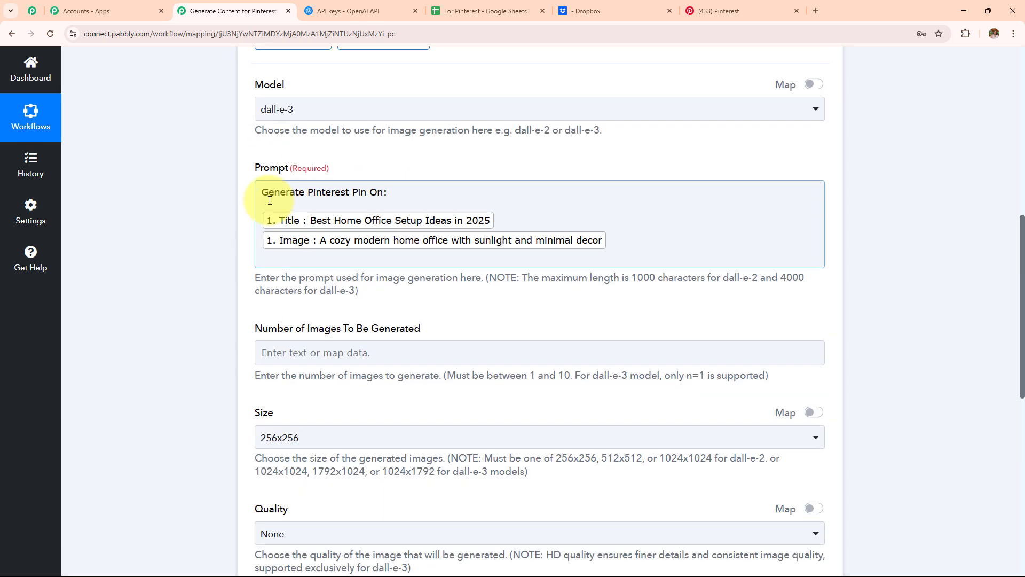
Label the two mapped values in the prompt with "Title:" and "Image:" in front of them.
left_click(268, 238)
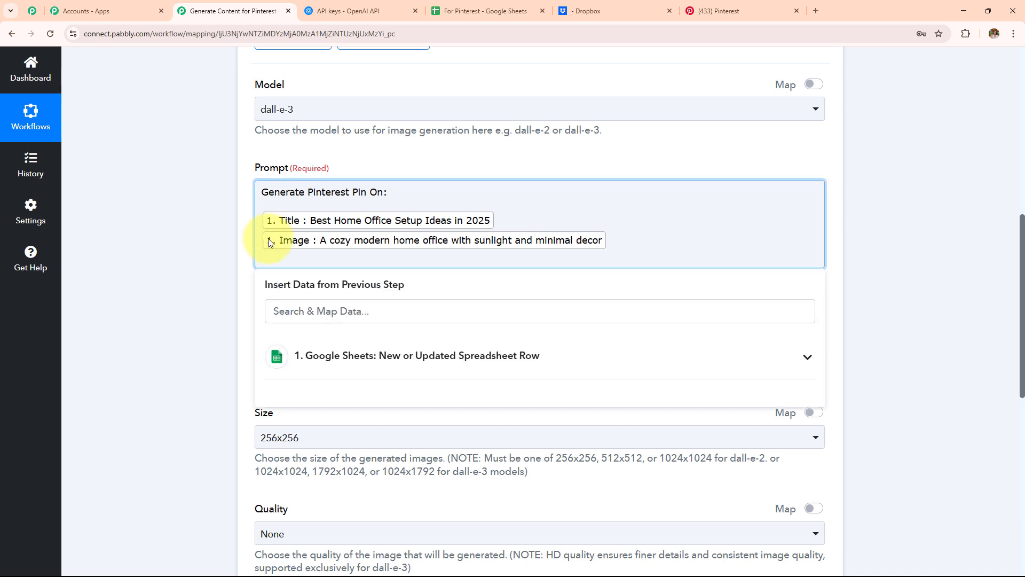
type("Titl ")
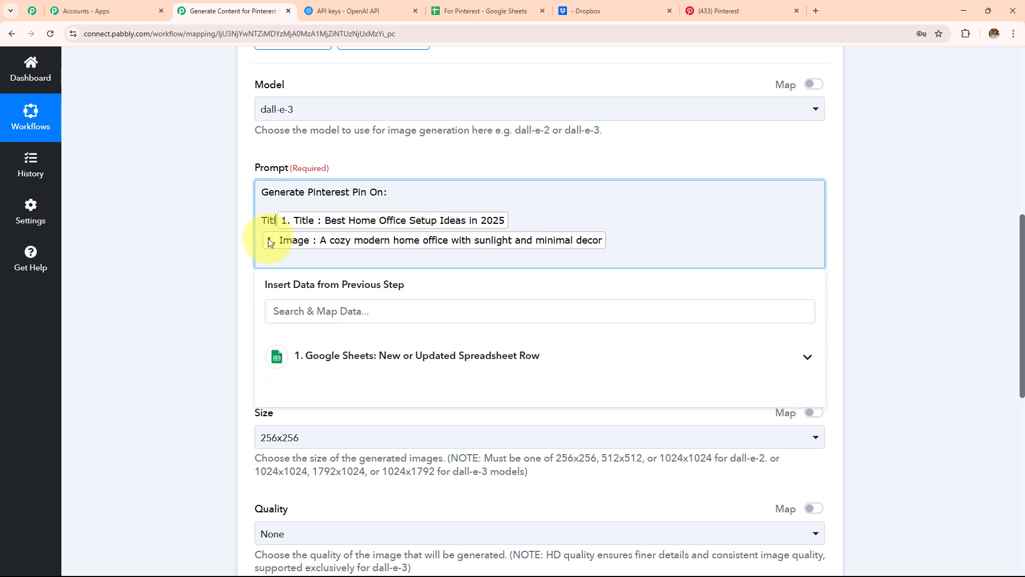
type("e: ")
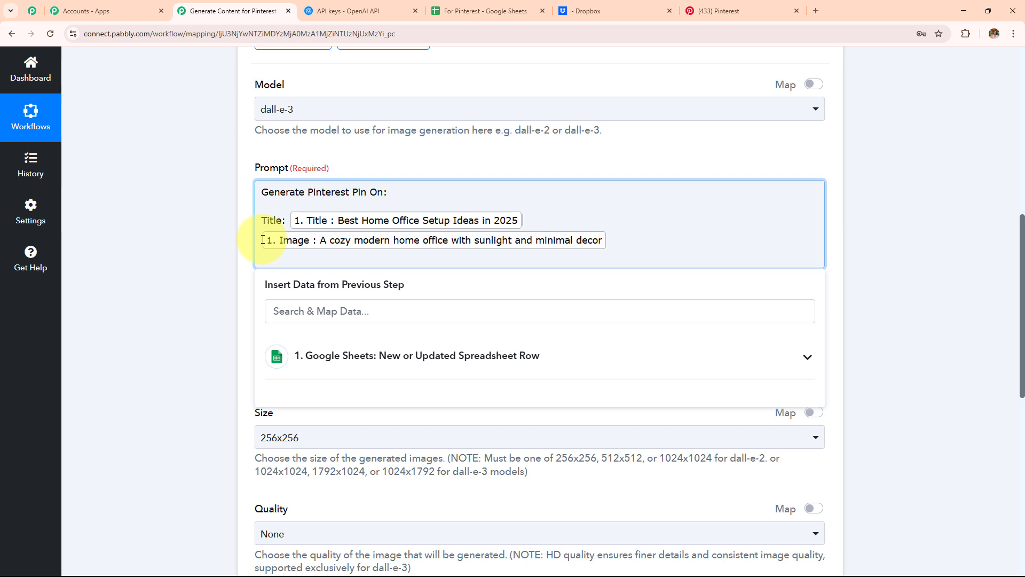
type("Image")
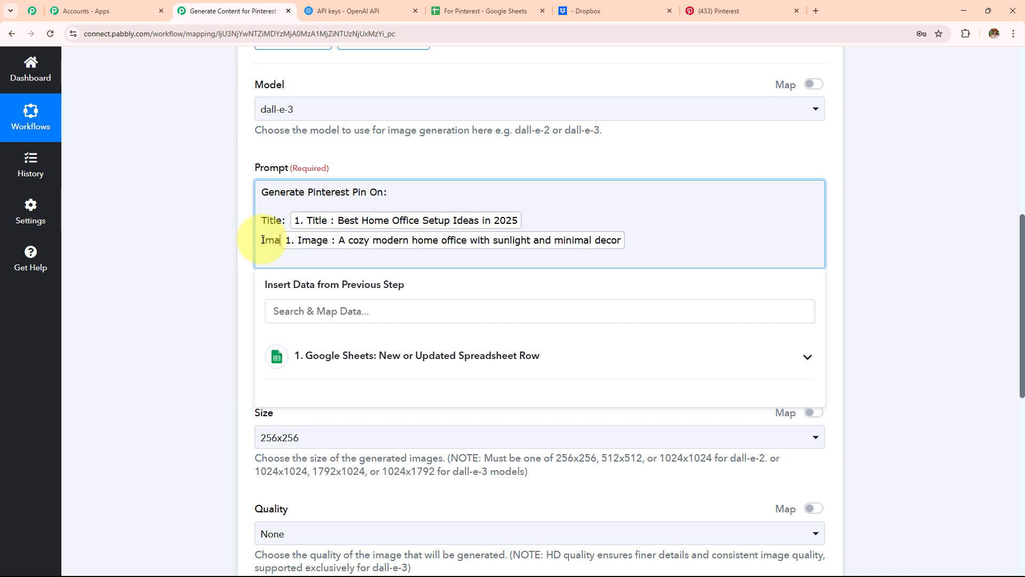
type(":")
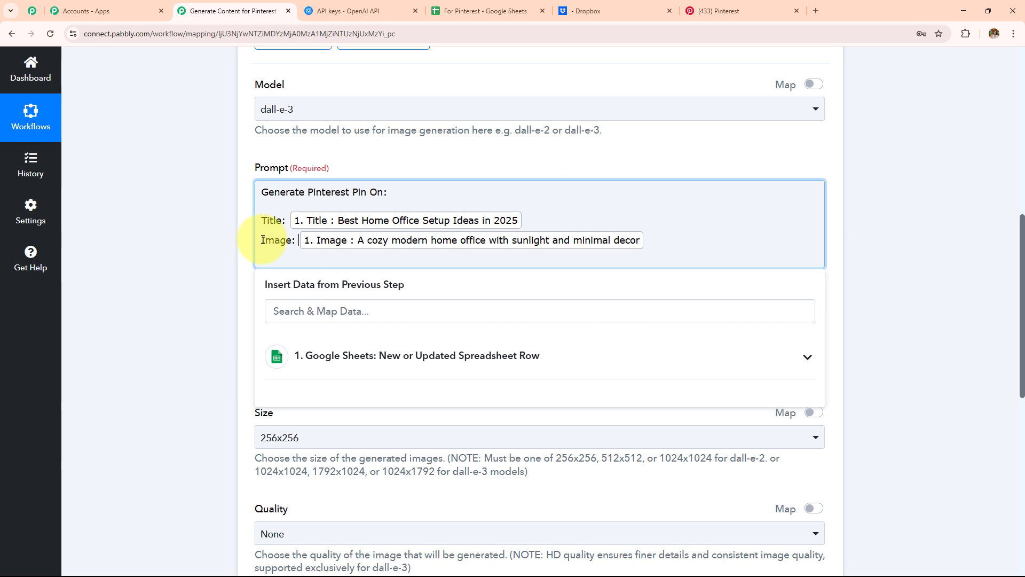
left_click(195, 239)
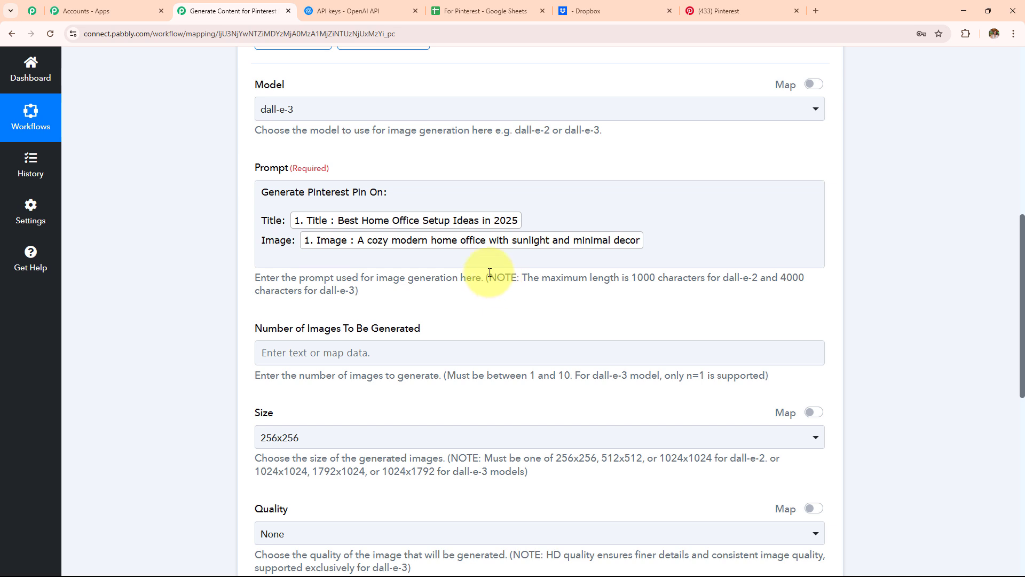
Set the generated image's size to 1024x1024 and its quality to Standard, leaving the number of images empty.
scroll(491, 278, "down", 4)
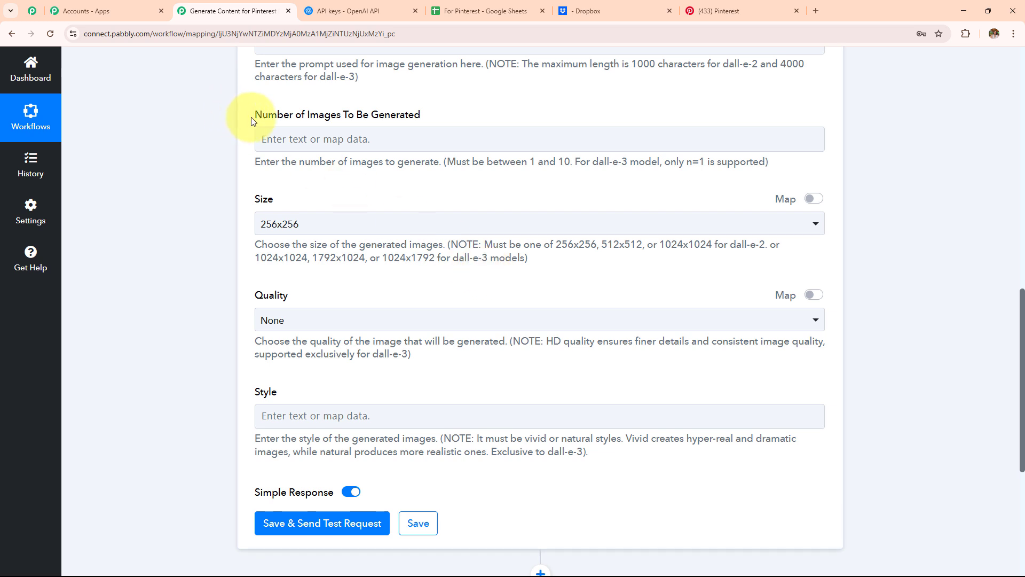
left_click_drag(247, 117, 549, 126)
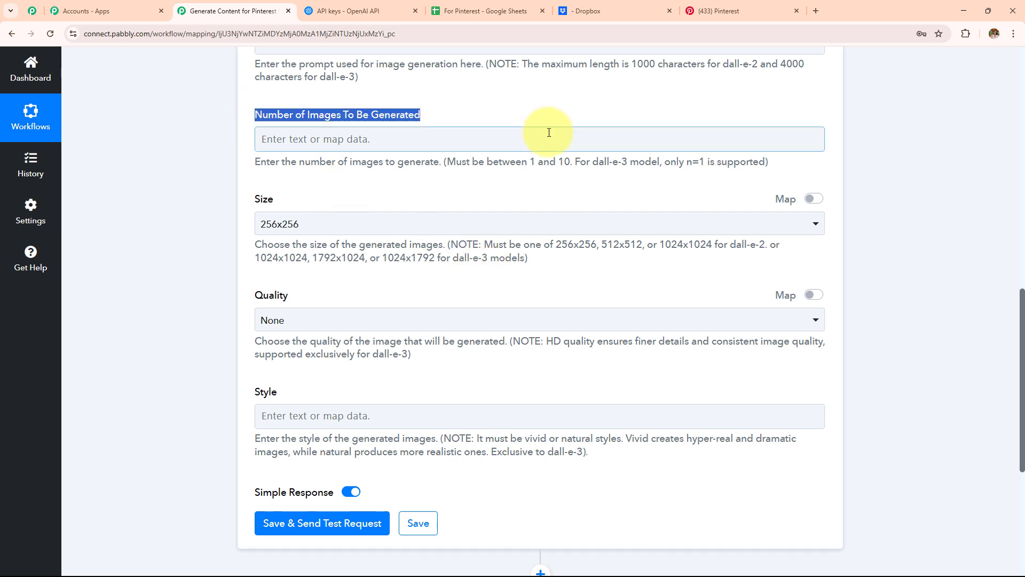
scroll(521, 224, "down", 2)
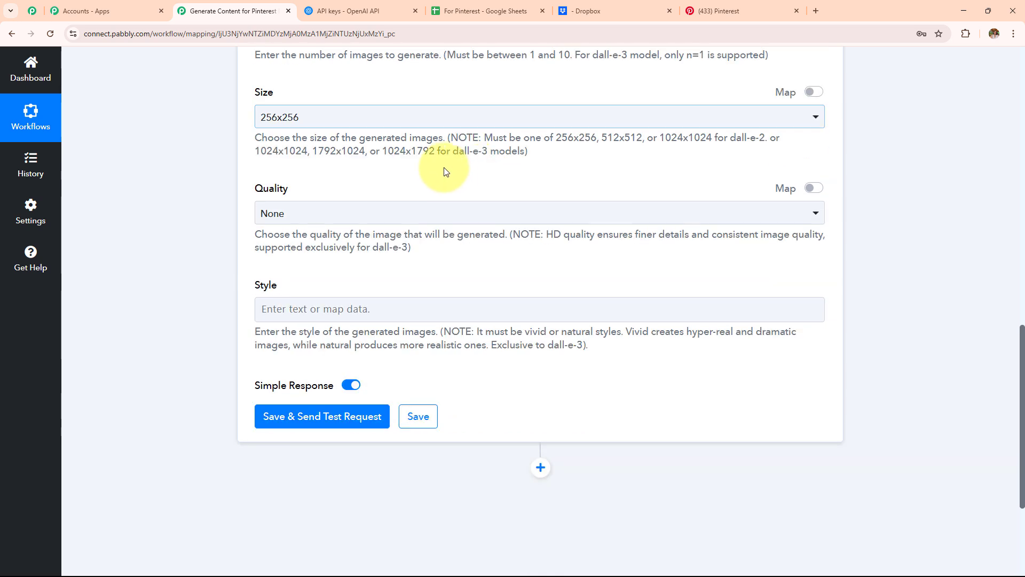
left_click(420, 121)
left_click(369, 227)
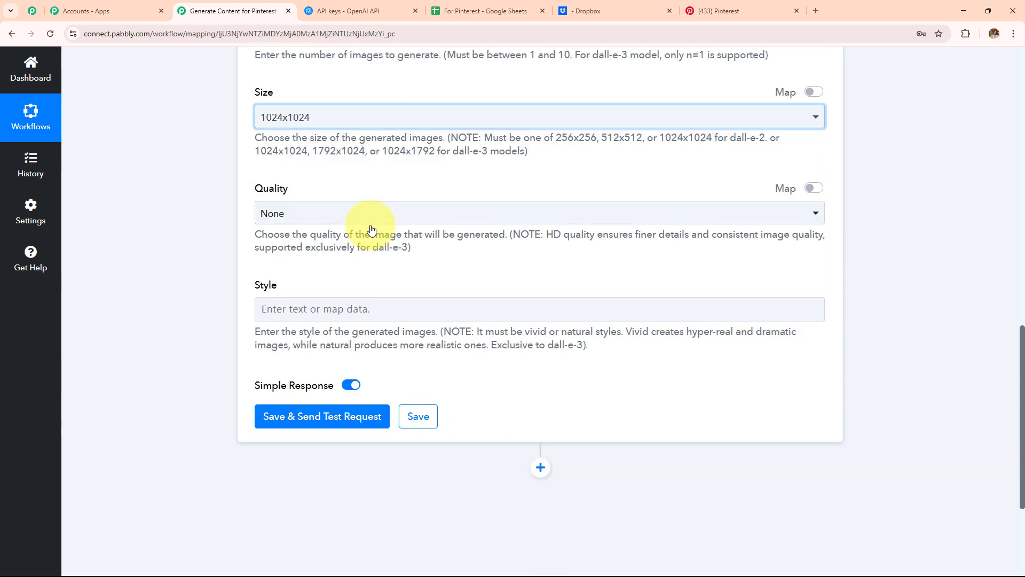
left_click(369, 216)
left_click(338, 298)
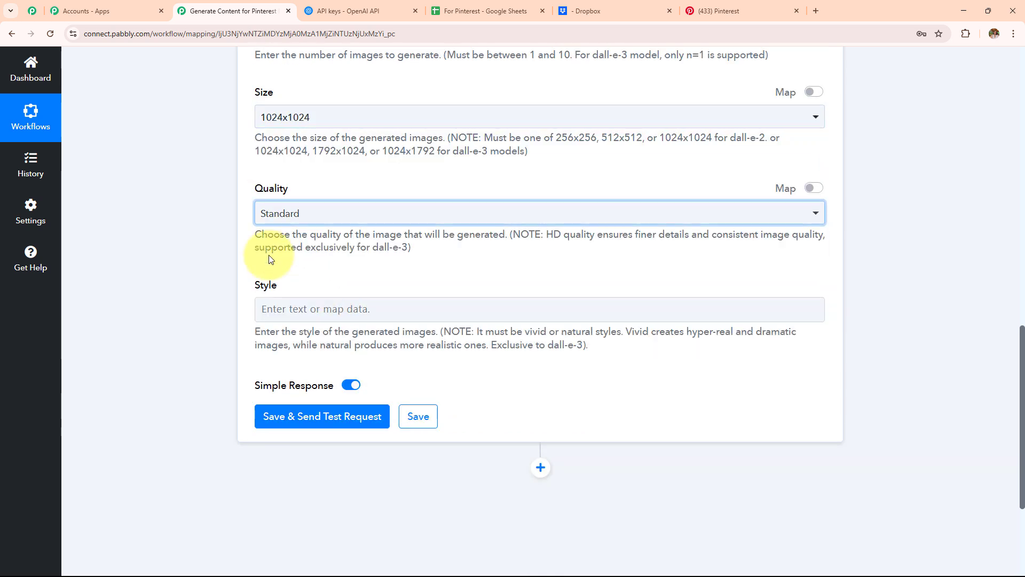
Leave the image style empty, save the DALL-E action and send a test request.
left_click_drag(257, 285, 393, 295)
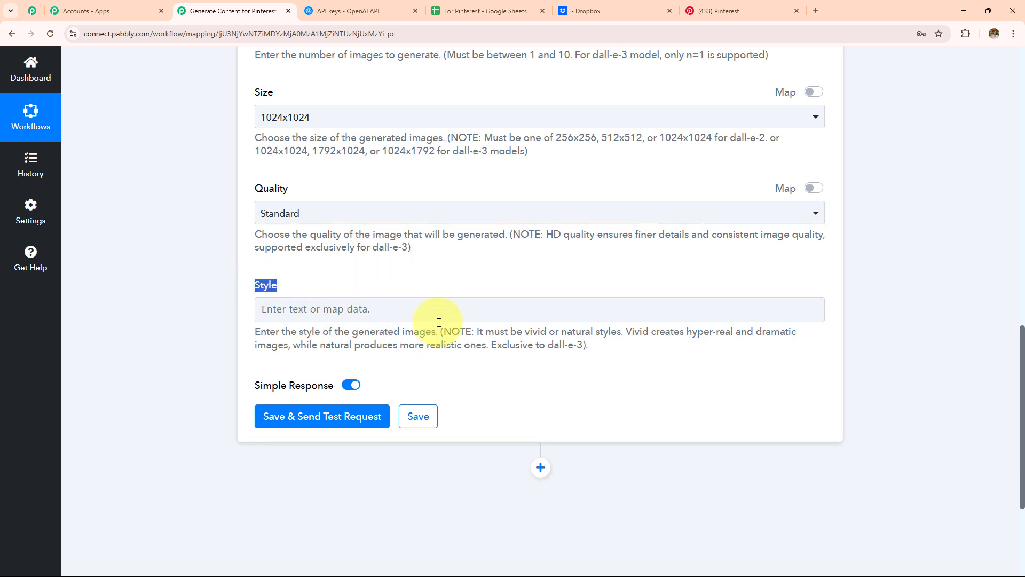
scroll(442, 297, "down", 3)
left_click(366, 224)
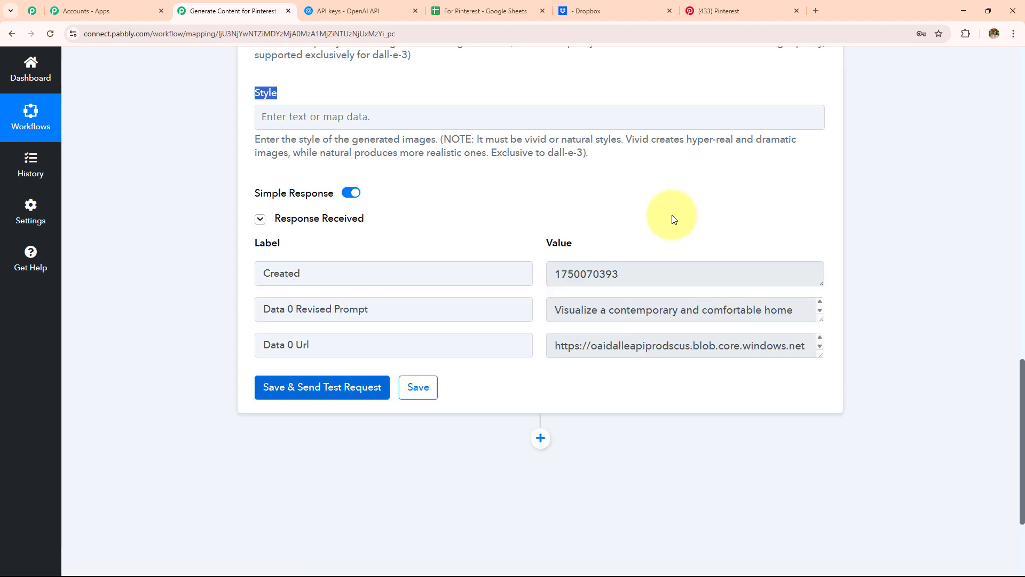
Enlarge the Data 0 Url value in the test response and copy the complete image URL.
left_click(822, 357)
left_click_drag(816, 356, 836, 550)
scroll(870, 384, "down", 5)
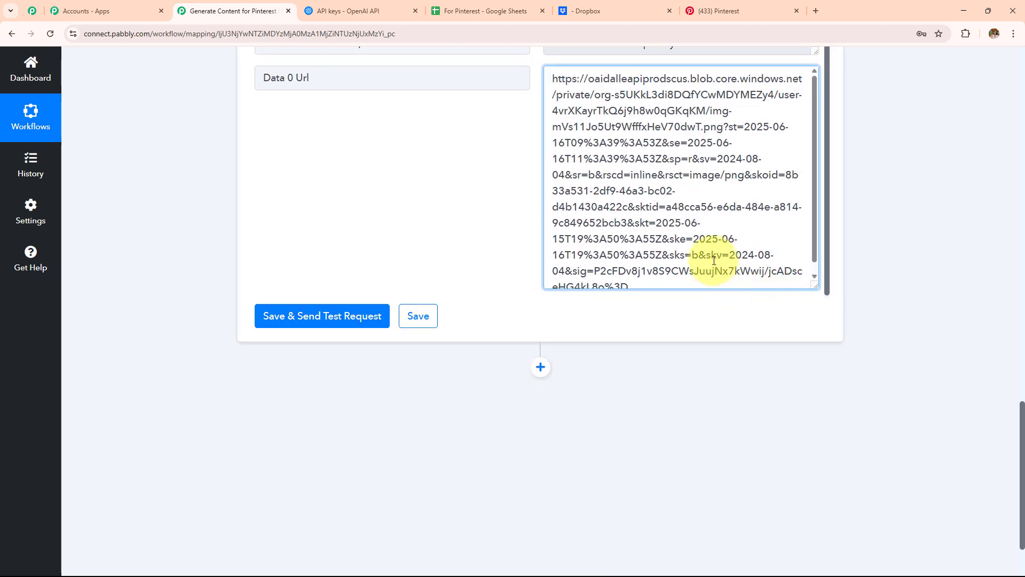
scroll(721, 241, "up", 1)
left_click_drag(662, 339, 465, 100)
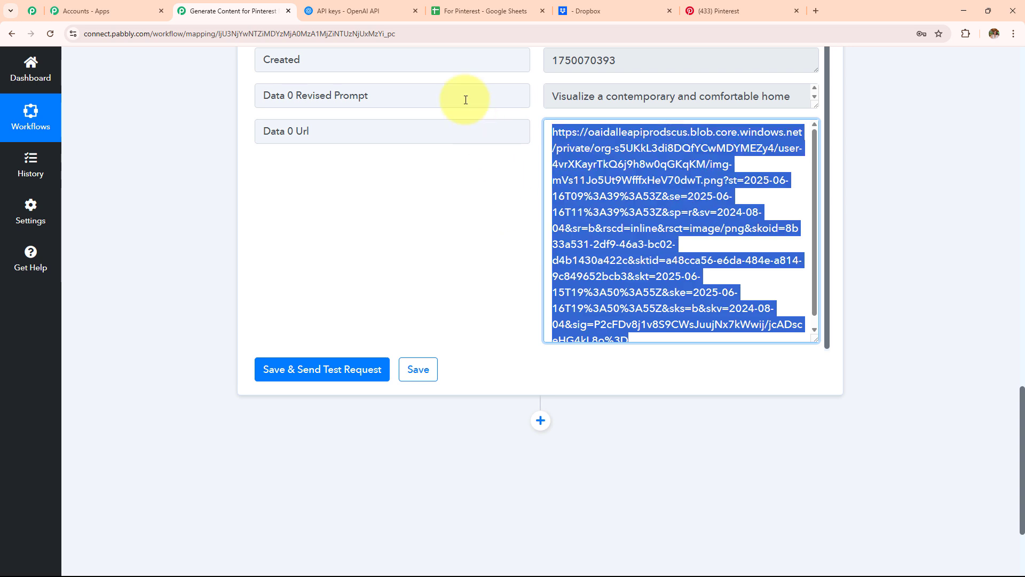
Open the copied image URL in a new browser tab and examine the generated image.
left_click(816, 10)
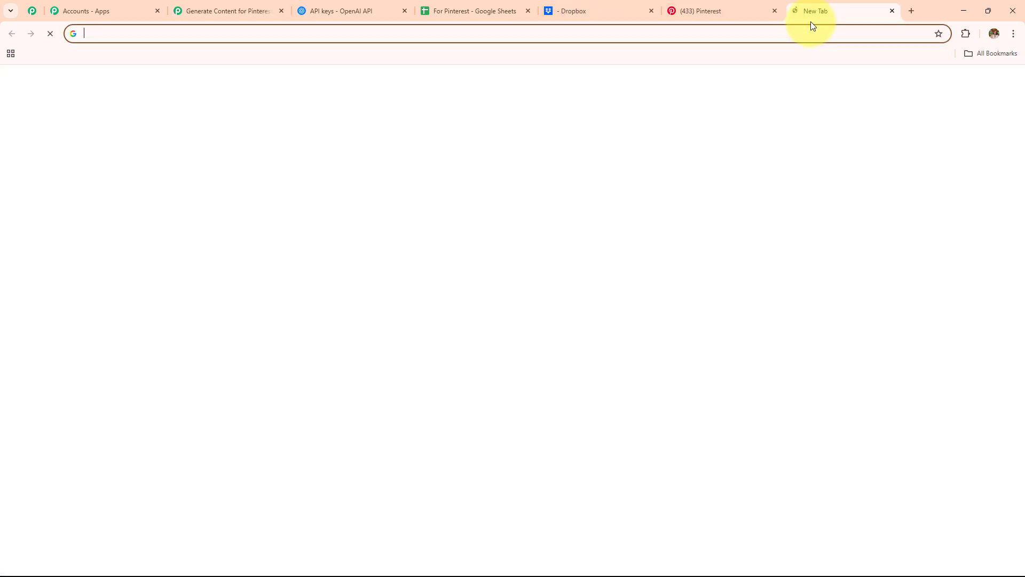
left_click(809, 36)
key("ctrl+v")
key("Return")
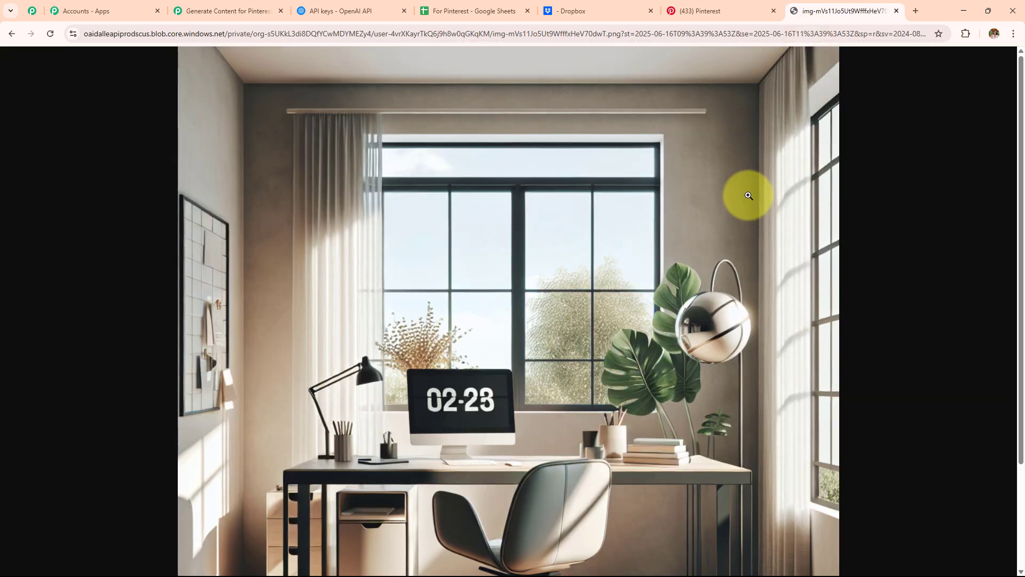
scroll(750, 195, "down", 3)
scroll(454, 229, "up", 3)
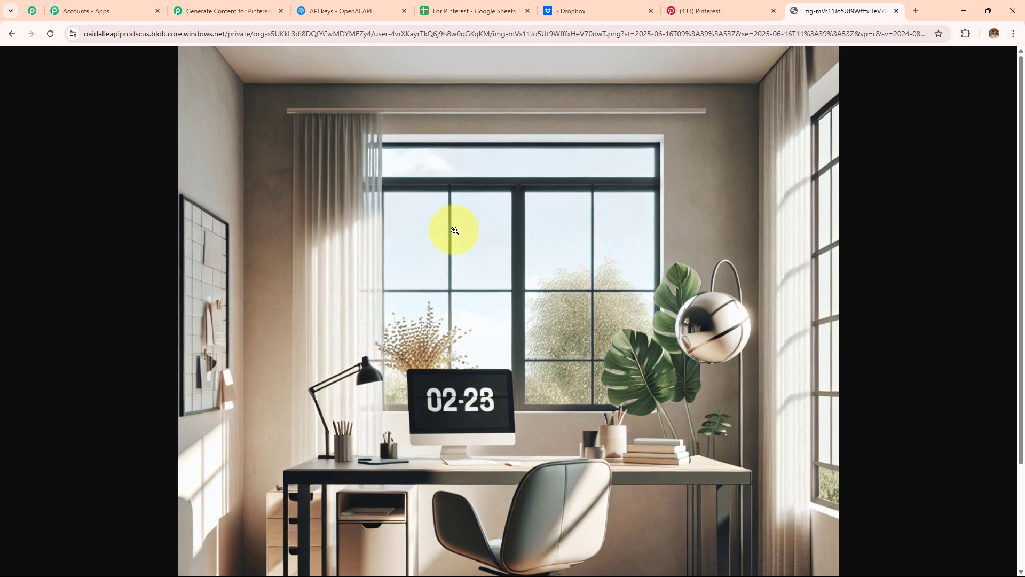
left_click(250, 11)
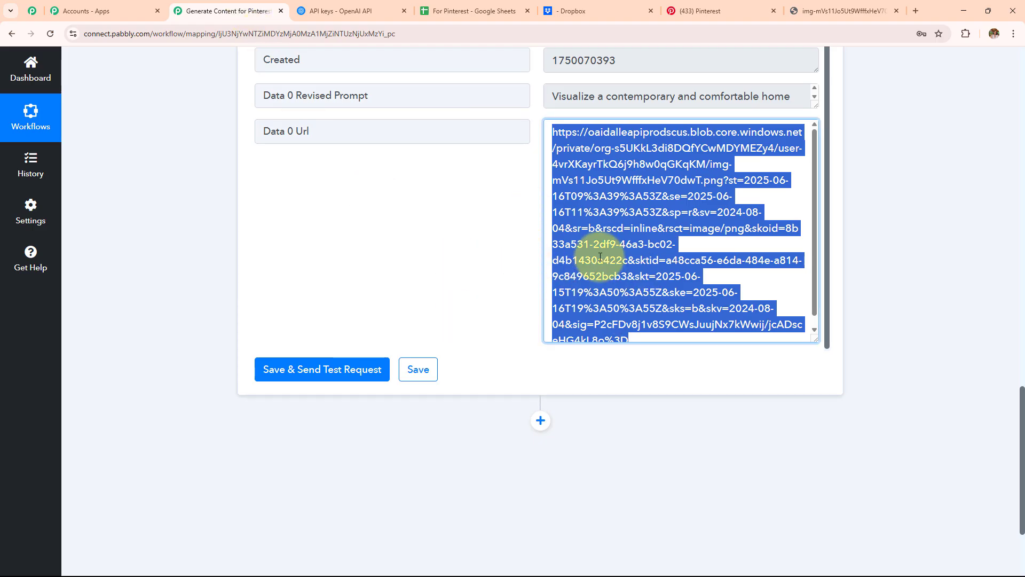
left_click(876, 8)
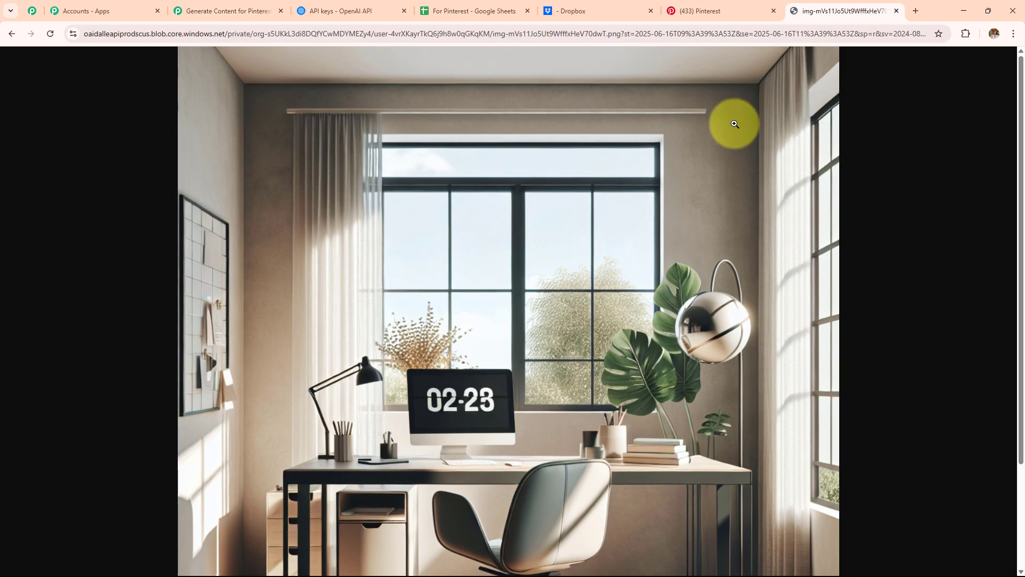
Check the Dropbox home page, return to the Pabbly Connect workflow and add an action step after the DALL-E step.
left_click(243, 9)
left_click(606, 10)
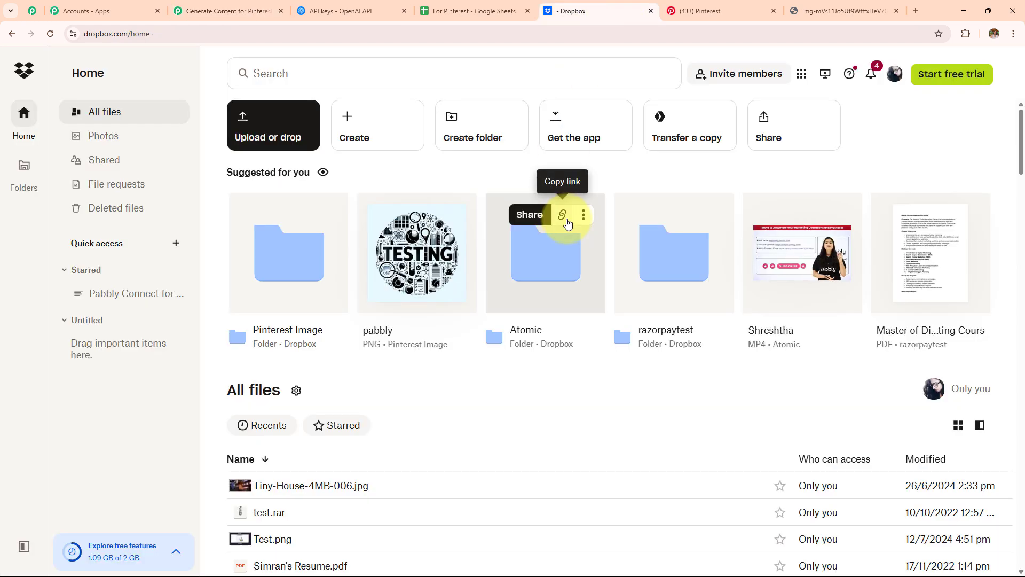
left_click(243, 11)
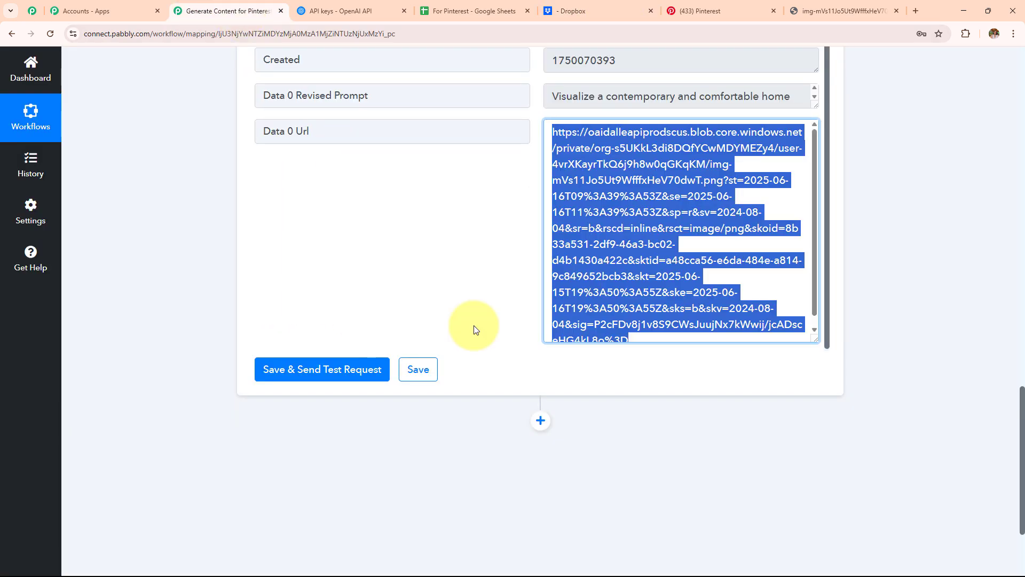
left_click(541, 422)
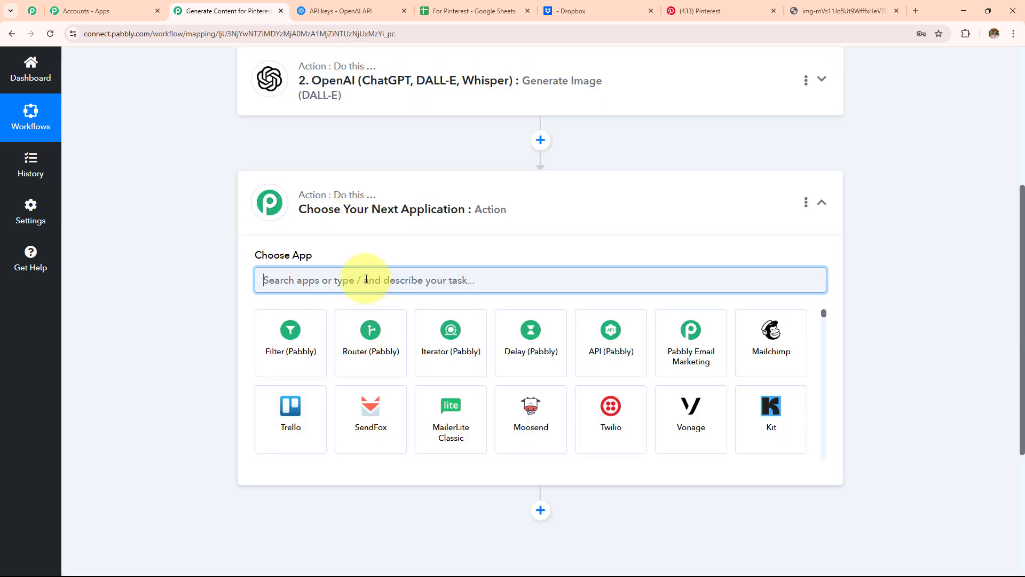
Set the new action step to Dropbox with the Upload File (New) event and connect it through the existing Dropbox #1 connection.
type("Drop")
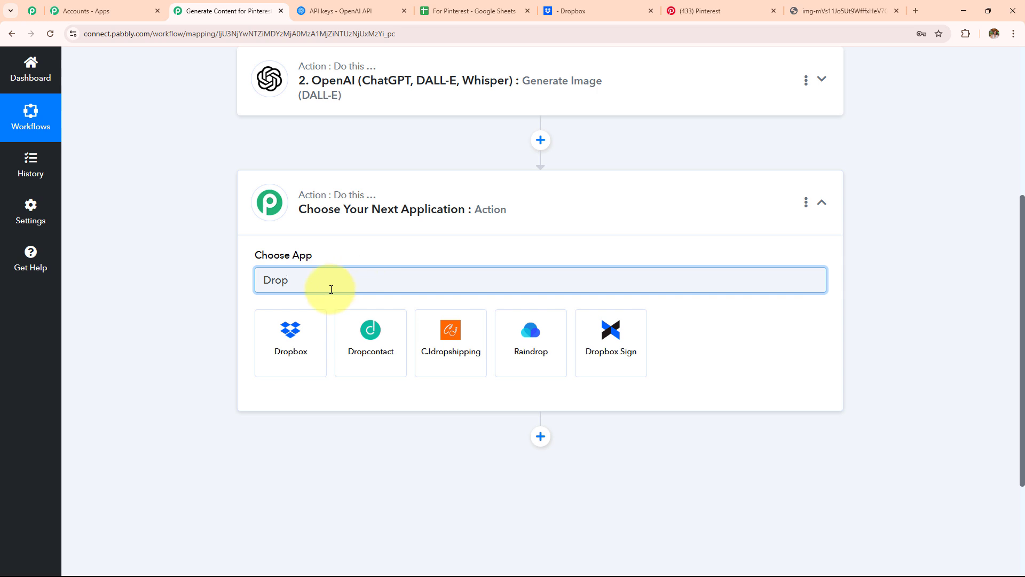
left_click(303, 341)
left_click(308, 337)
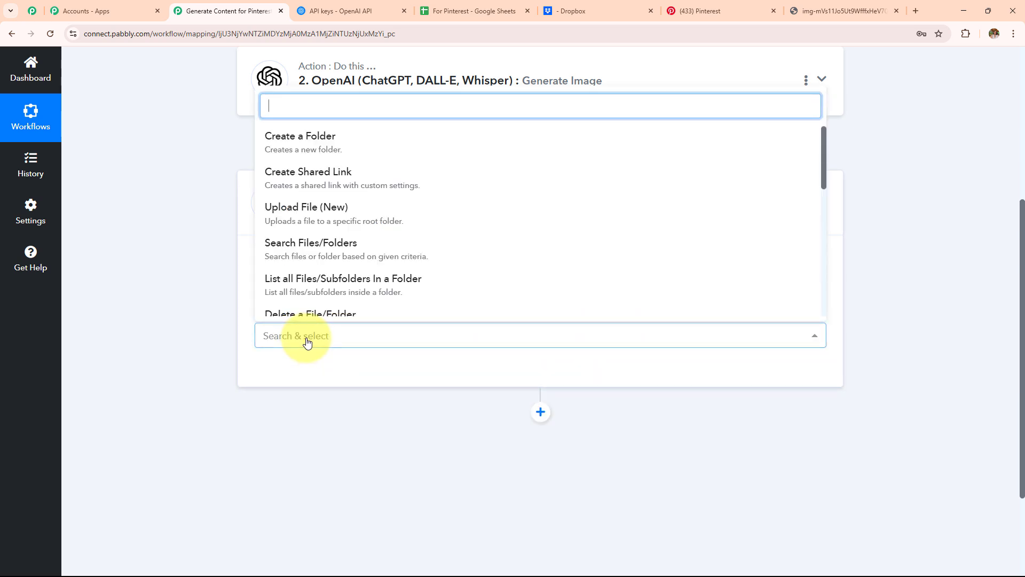
type("fi")
left_click(320, 140)
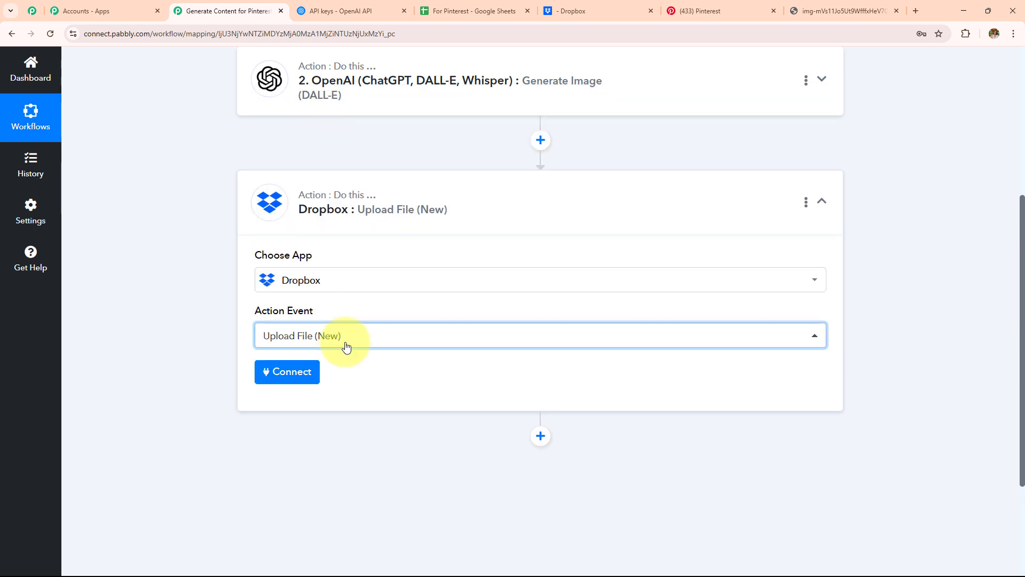
left_click(310, 370)
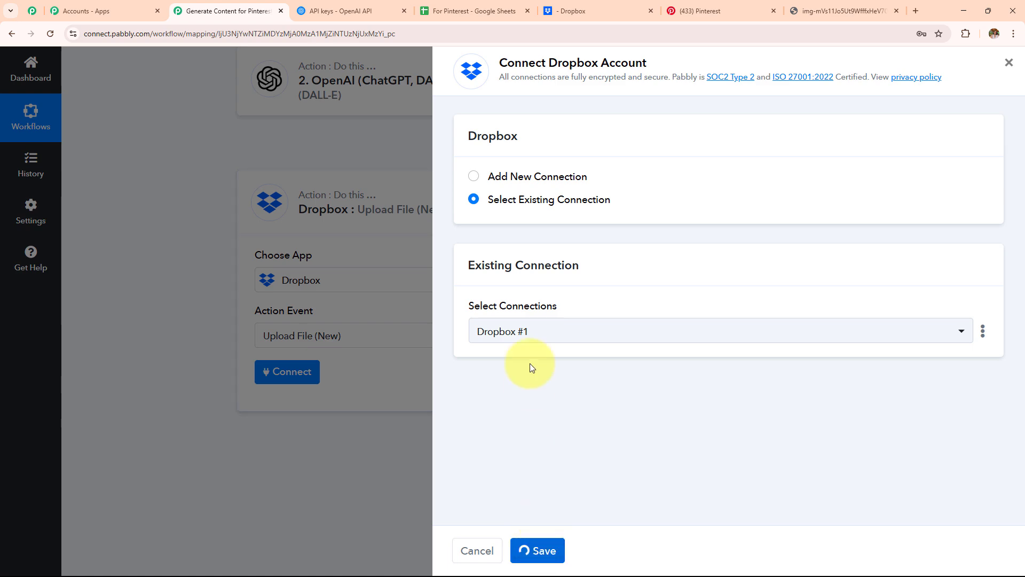
Map the Dropbox File URL to the Data 0 Url value from the OpenAI Generate Image step.
scroll(556, 259, "down", 5)
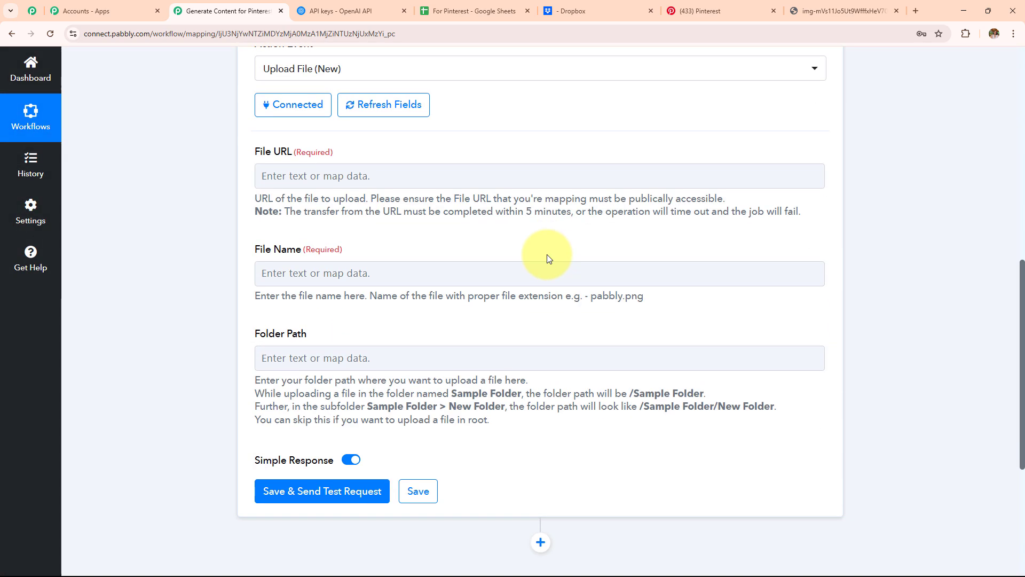
left_click(275, 170)
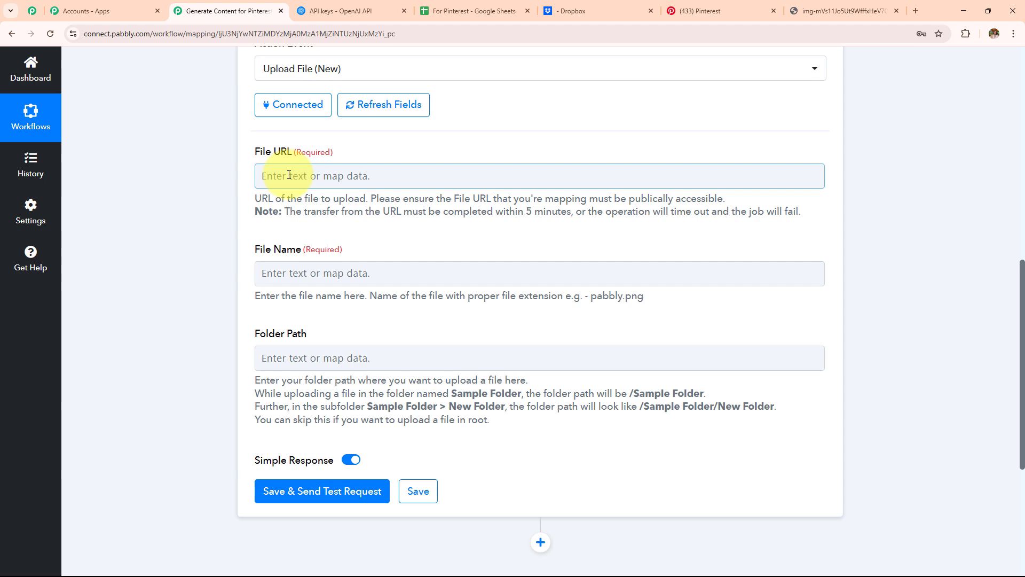
left_click(289, 175)
left_click(328, 316)
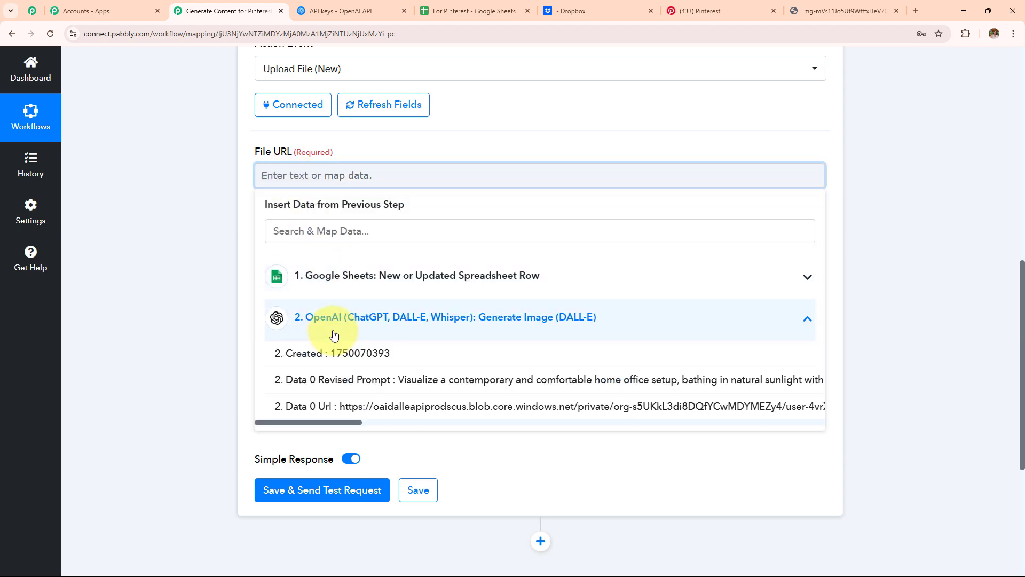
left_click(354, 407)
left_click(190, 230)
Map the File Name to the Image value from the Google Sheets trigger step.
scroll(411, 190, "down", 2)
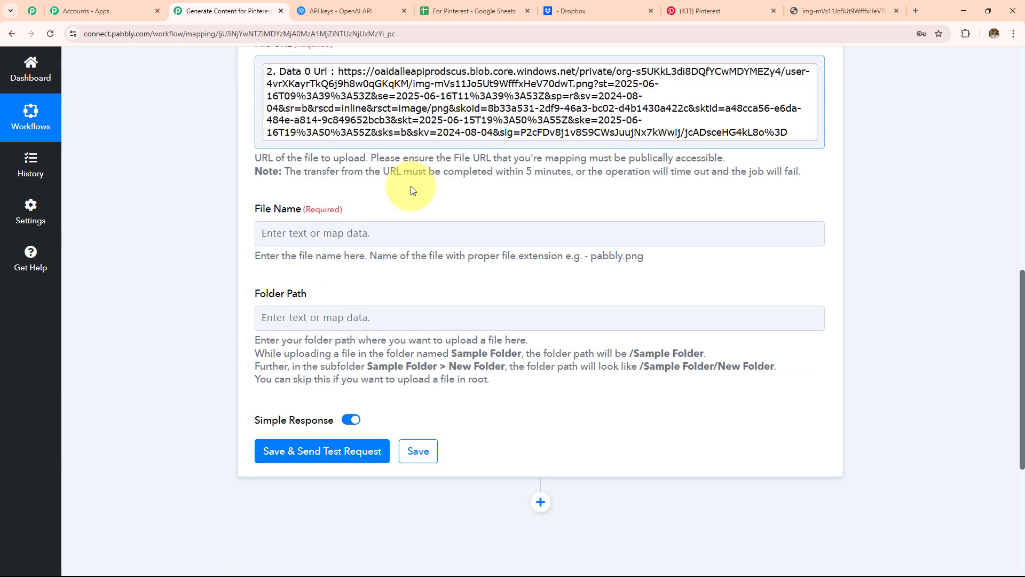
scroll(411, 191, "down", 2)
left_click(386, 126)
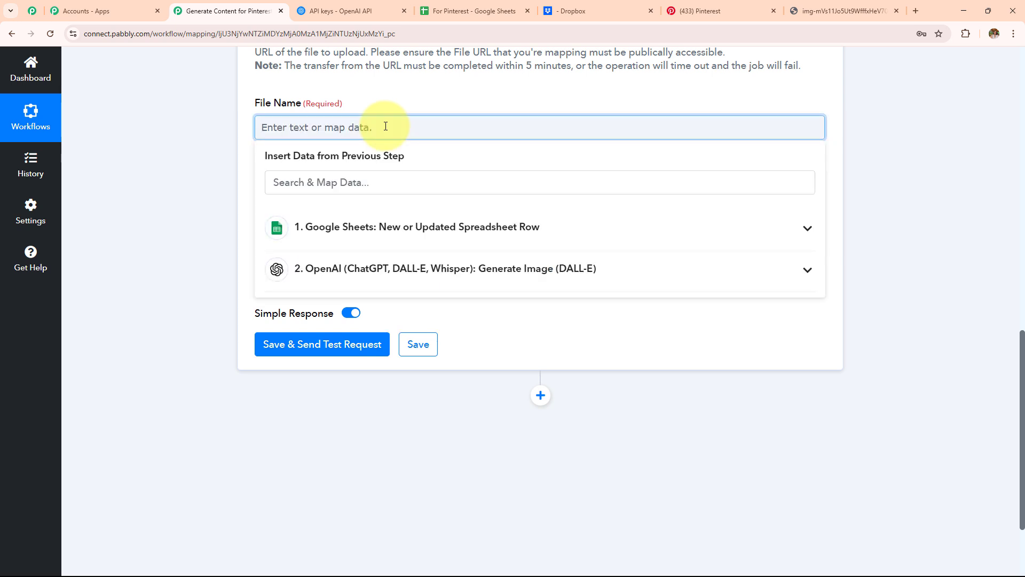
left_click(456, 230)
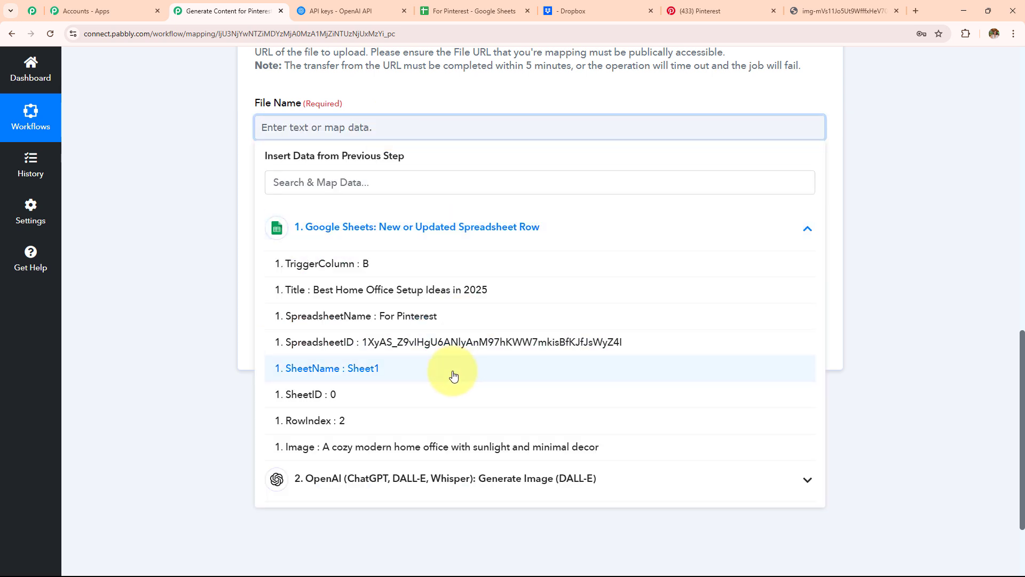
left_click(417, 447)
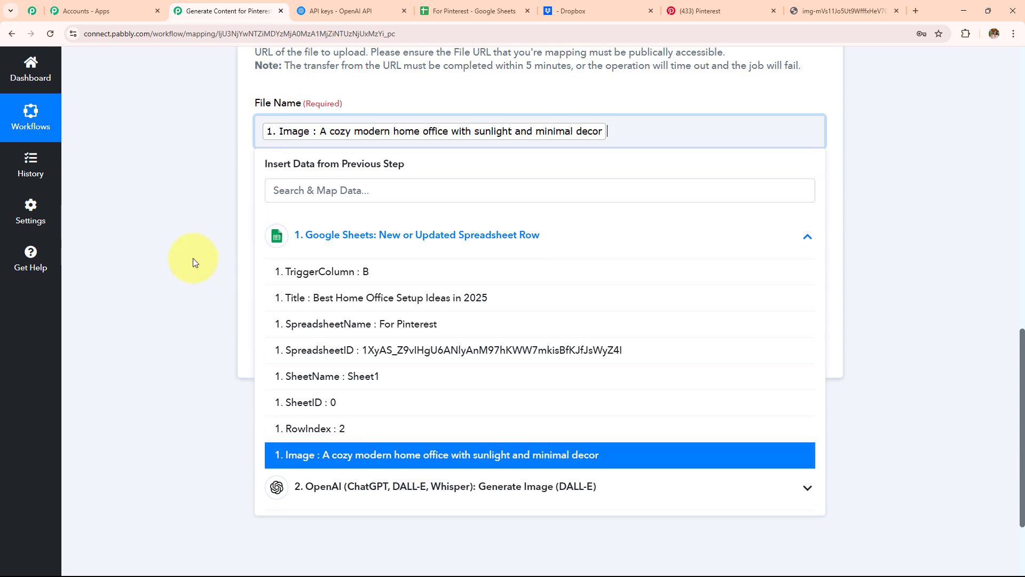
left_click(182, 248)
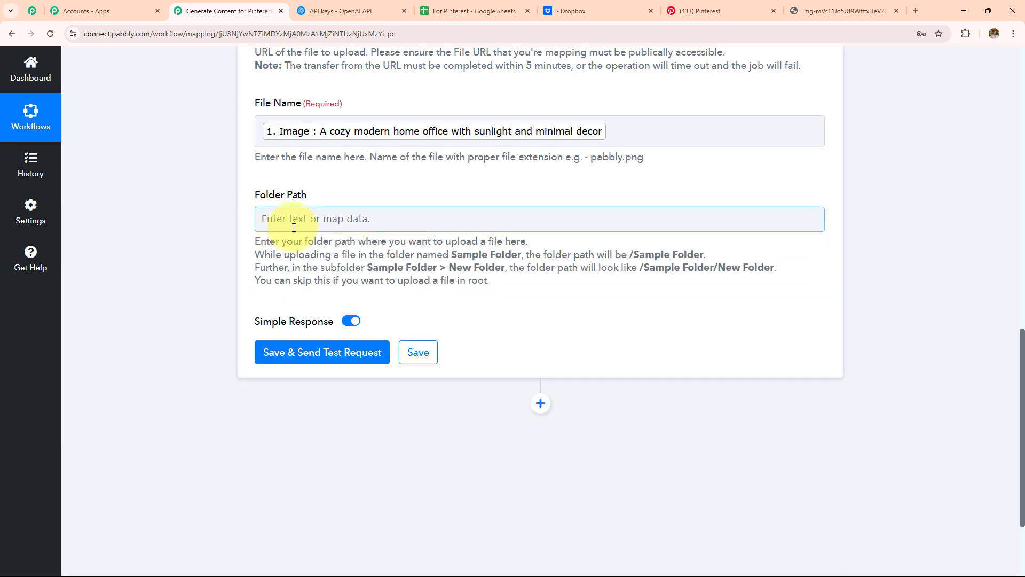
Switch to Dropbox, open the Pinterest Image folder and copy its name.
left_click(573, 10)
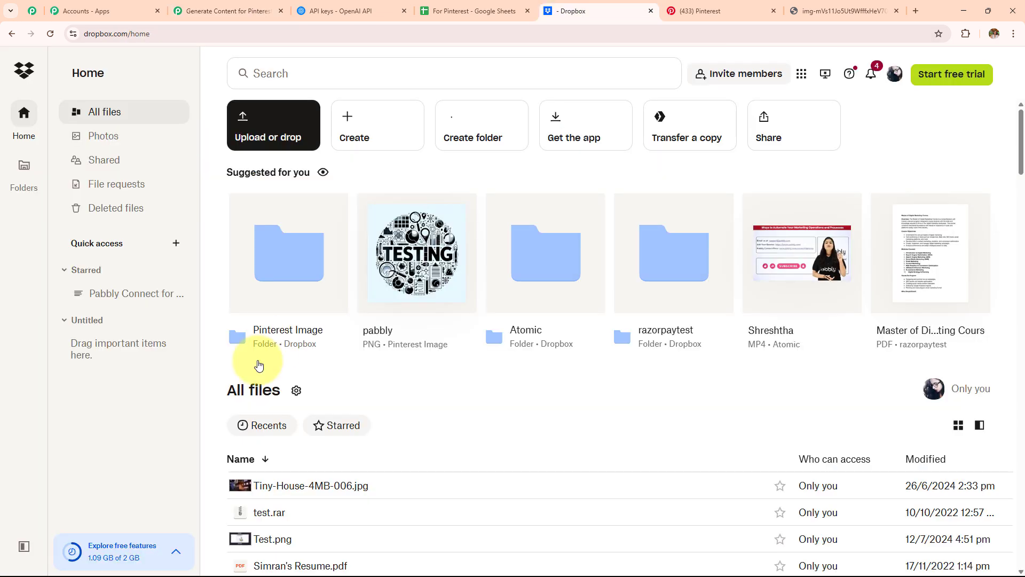
mouse_move(282, 298)
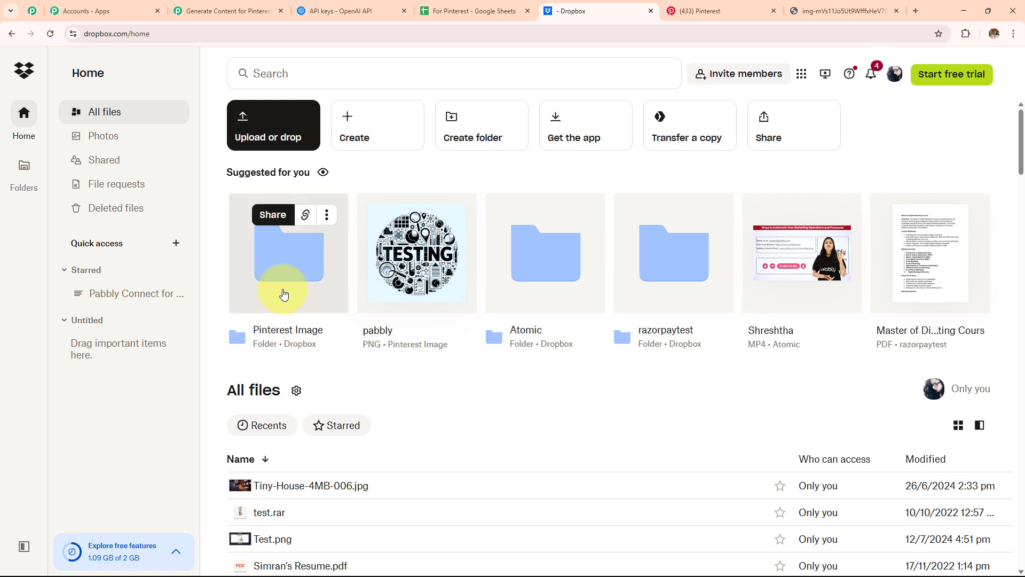
left_click(284, 295)
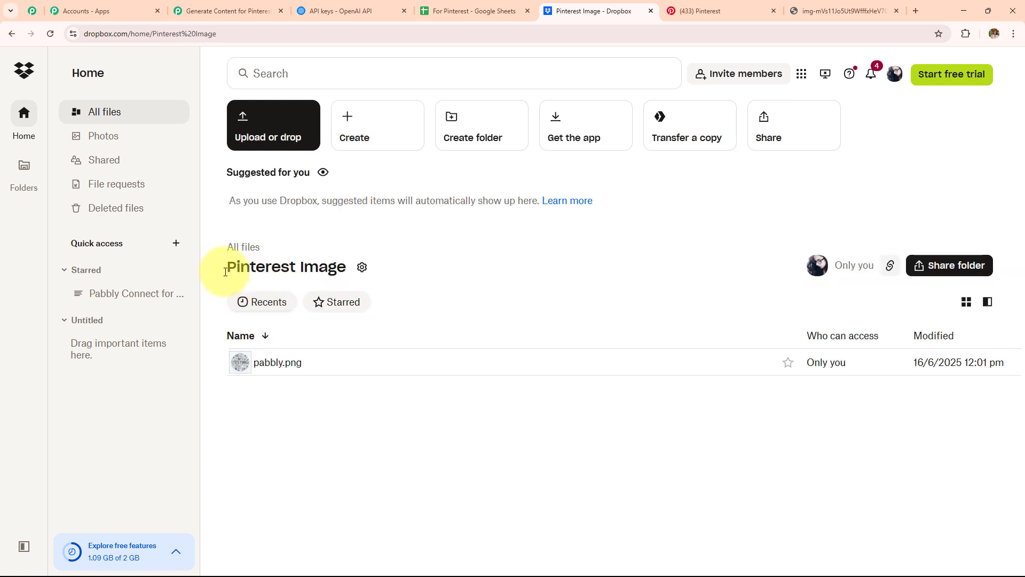
left_click_drag(236, 267, 359, 268)
key("ctrl+c")
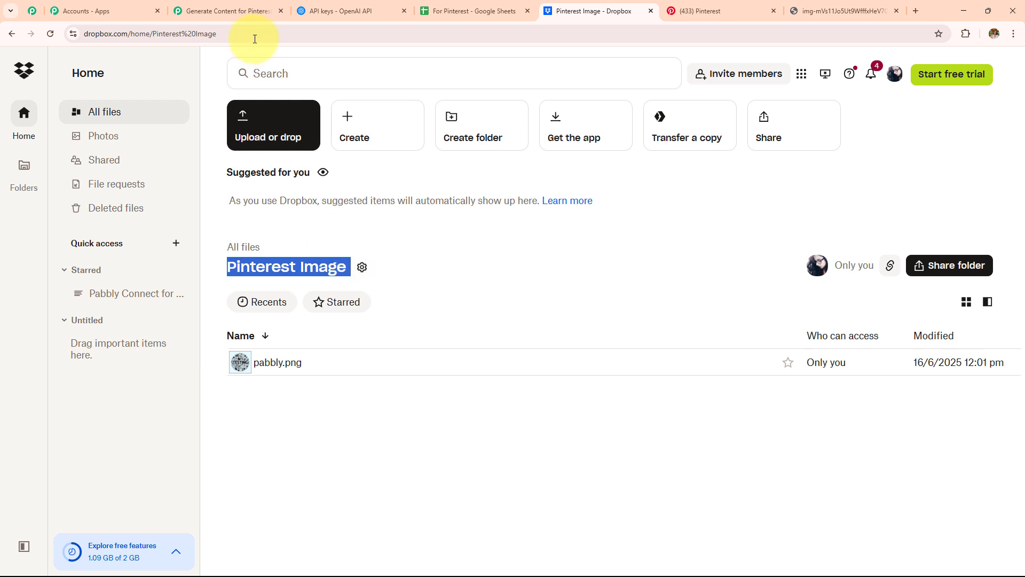
Return to the Pabbly Connect workflow, set the Folder Path to /Pinterest Image and compare it with the sample path format.
left_click(235, 11)
left_click(400, 224)
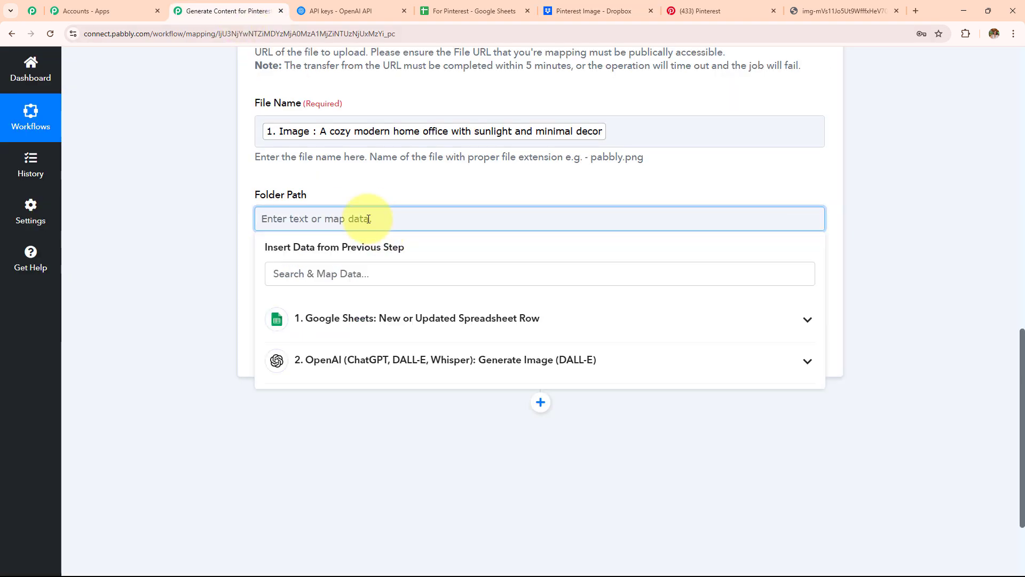
key("ctrl+v")
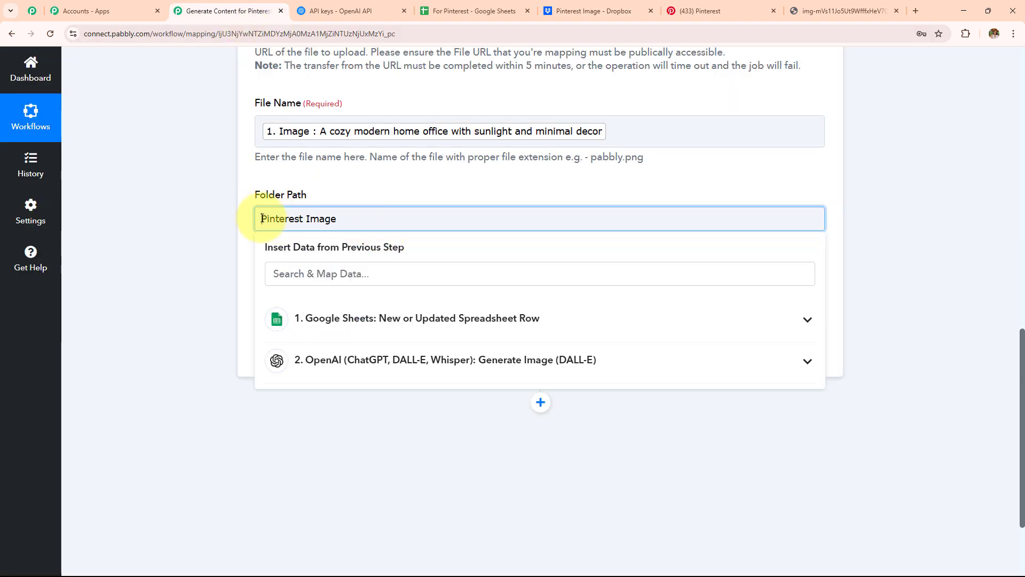
type("/")
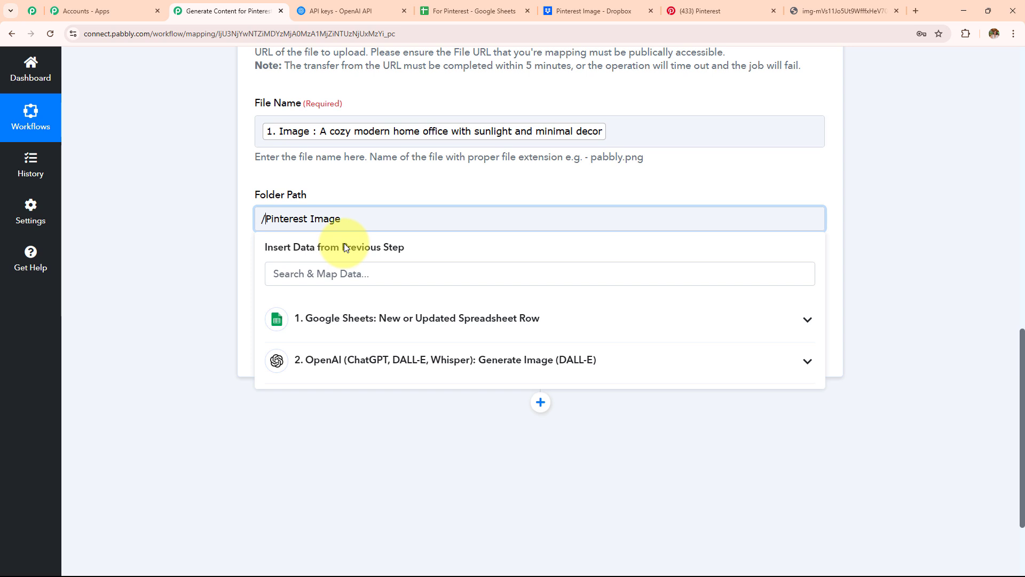
left_click(201, 236)
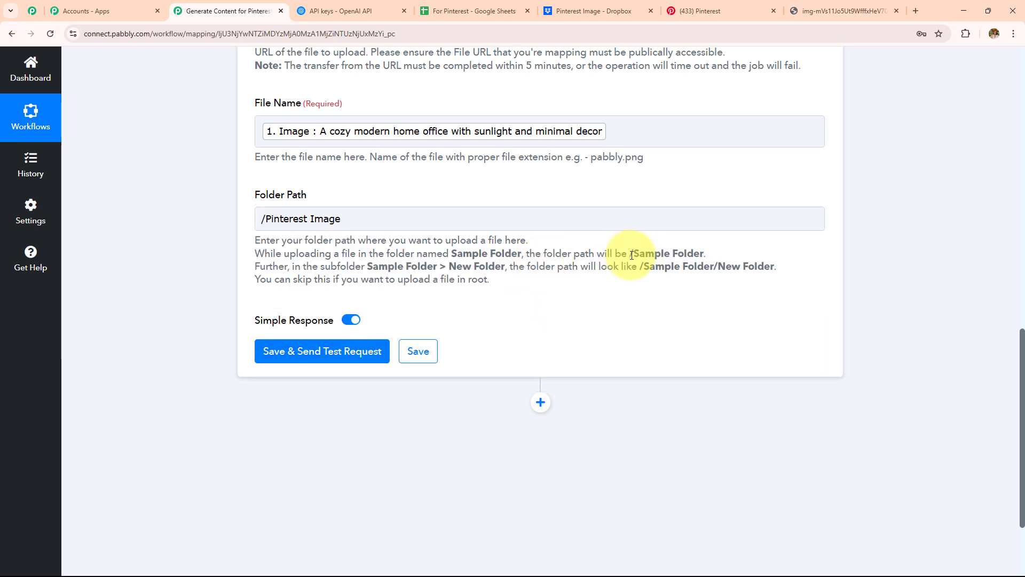
left_click_drag(631, 253, 762, 257)
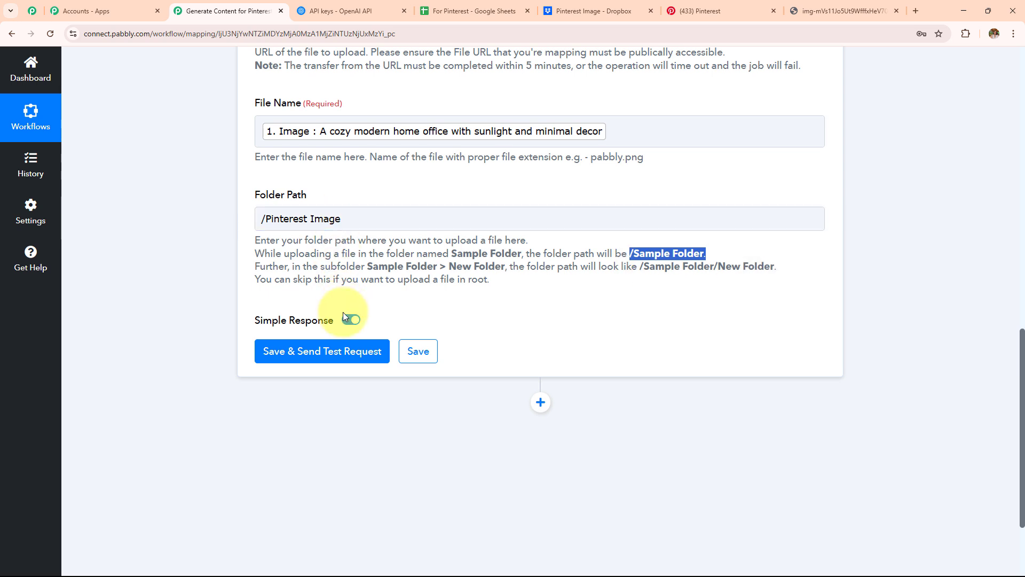
Save the Dropbox upload action, send a test request and check the Res3 .tag value in the response.
left_click(347, 358)
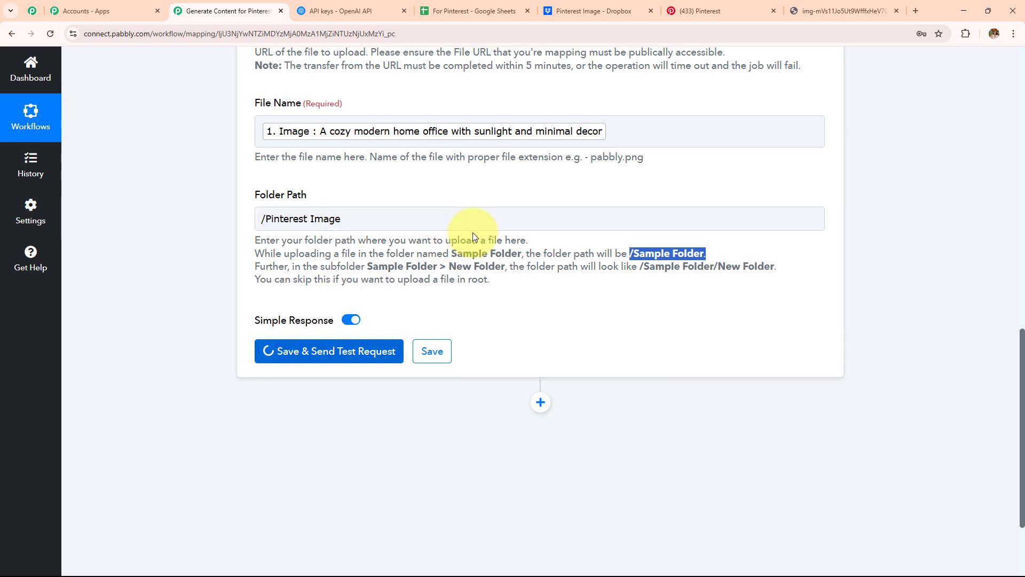
scroll(470, 216, "up", 3)
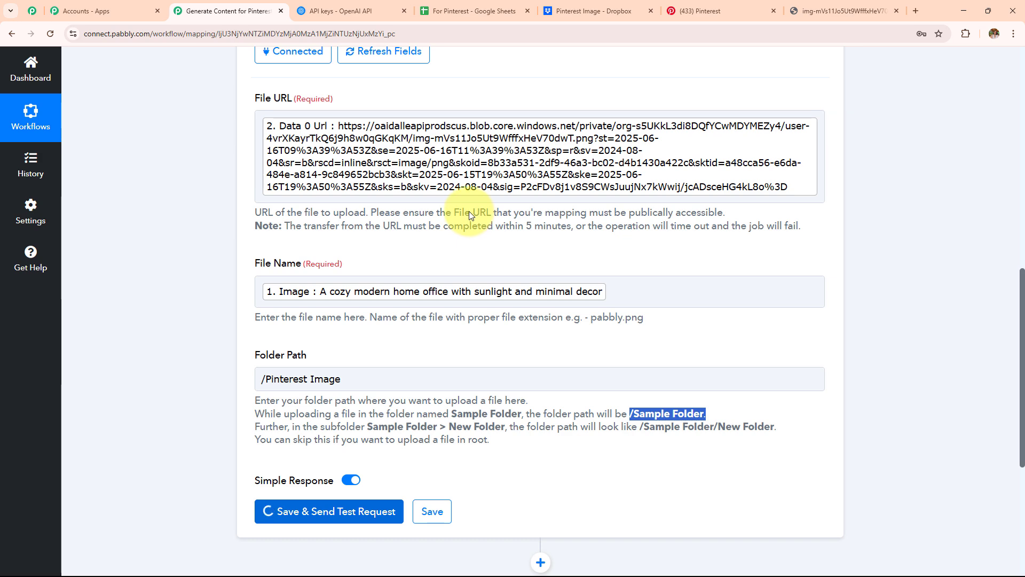
scroll(608, 252, "down", 5)
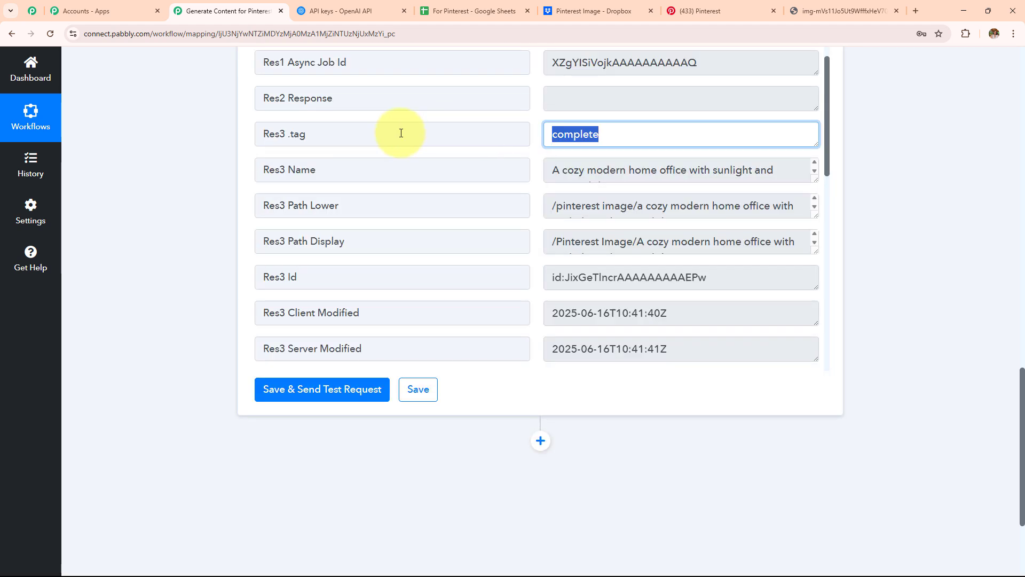
left_click_drag(263, 133, 397, 143)
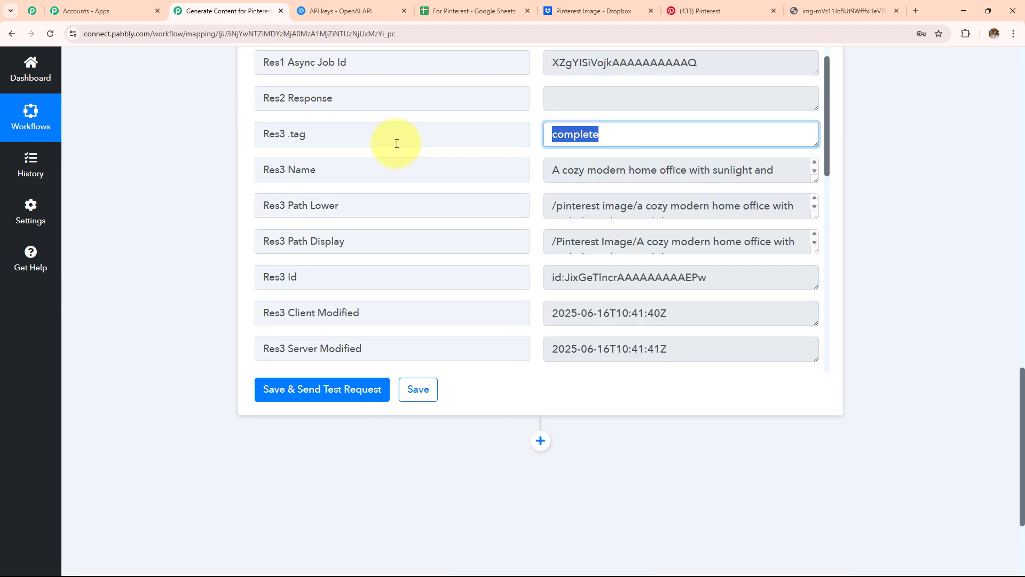
Switch to Dropbox, preview the uploaded image in the Pinterest Image folder and return to the Pabbly Connect workflow.
left_click(555, 11)
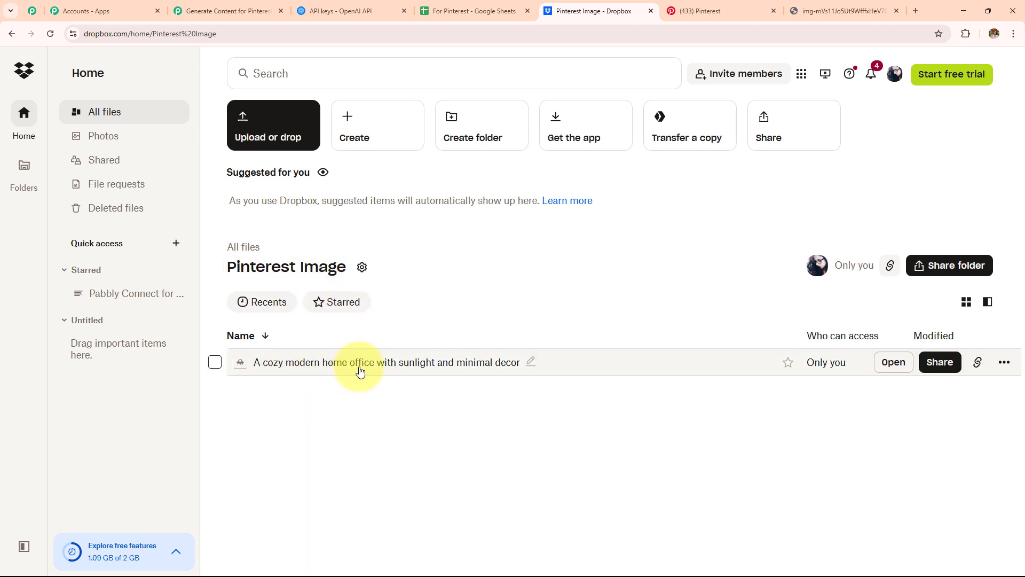
left_click(310, 368)
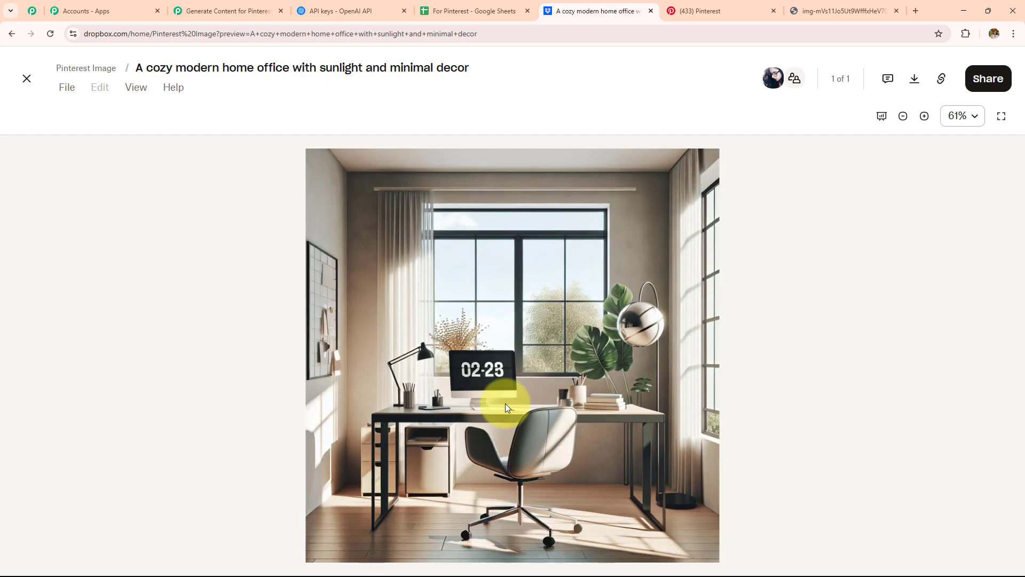
left_click(189, 11)
Add an action step after the Dropbox upload and set it to Pinterest with the Create Pin event.
scroll(885, 246, "down", 3)
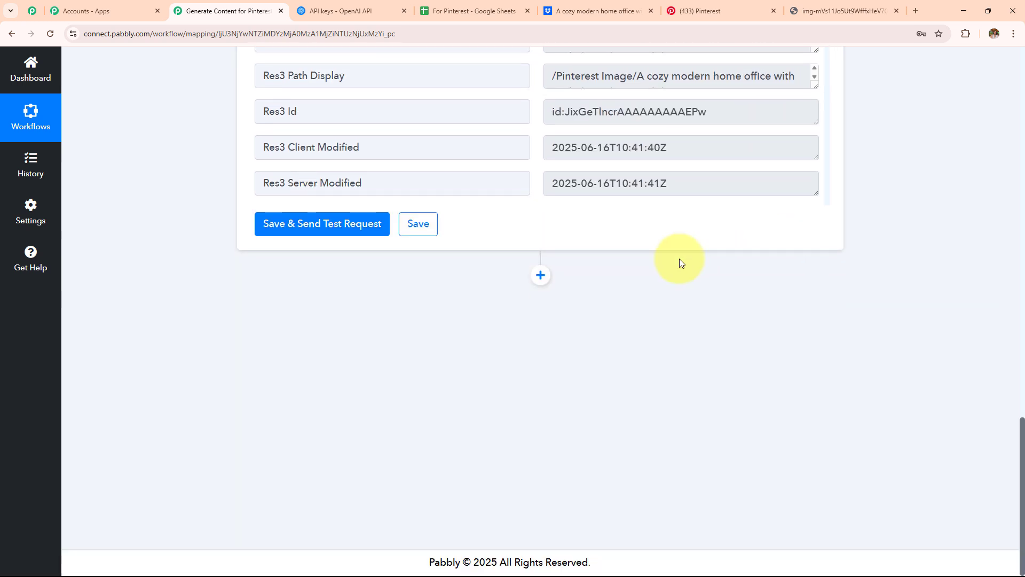
left_click(540, 275)
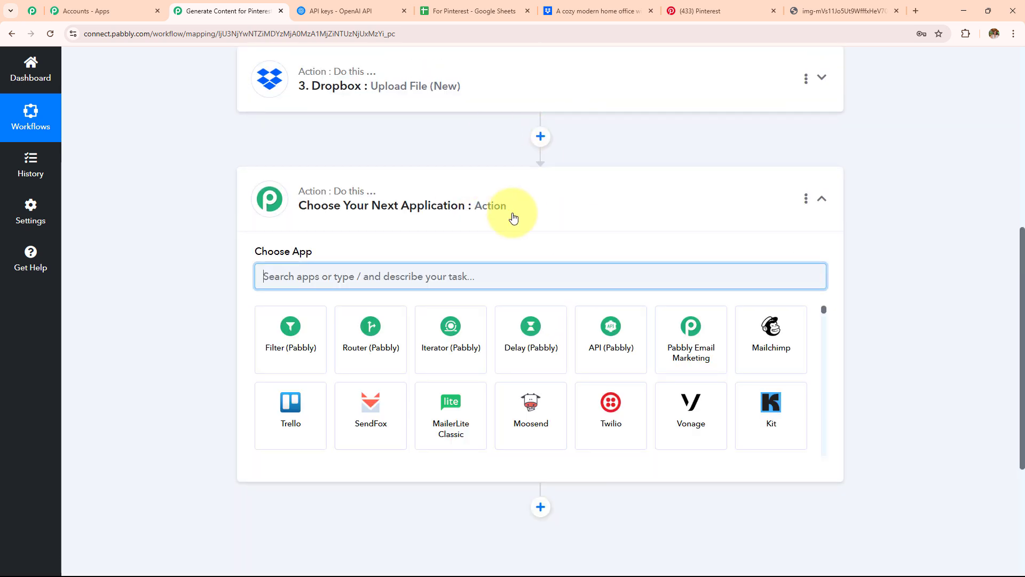
type("P")
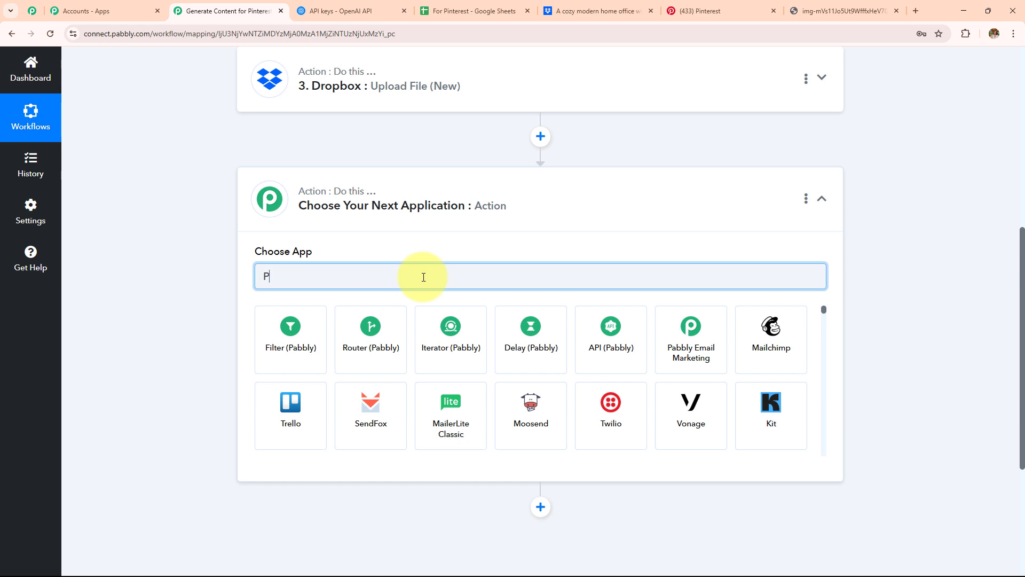
type("in")
left_click(289, 337)
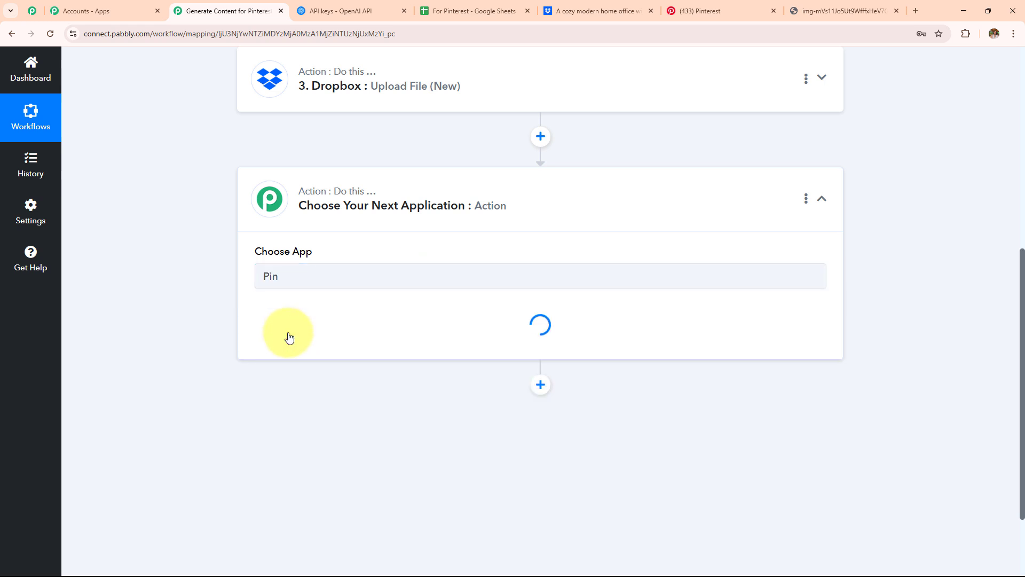
left_click(289, 333)
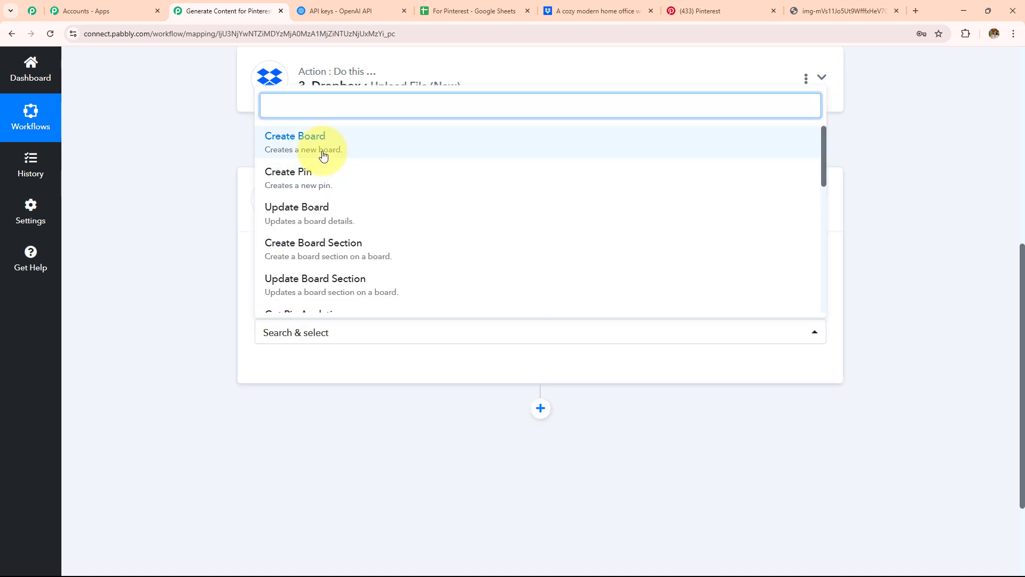
left_click(327, 180)
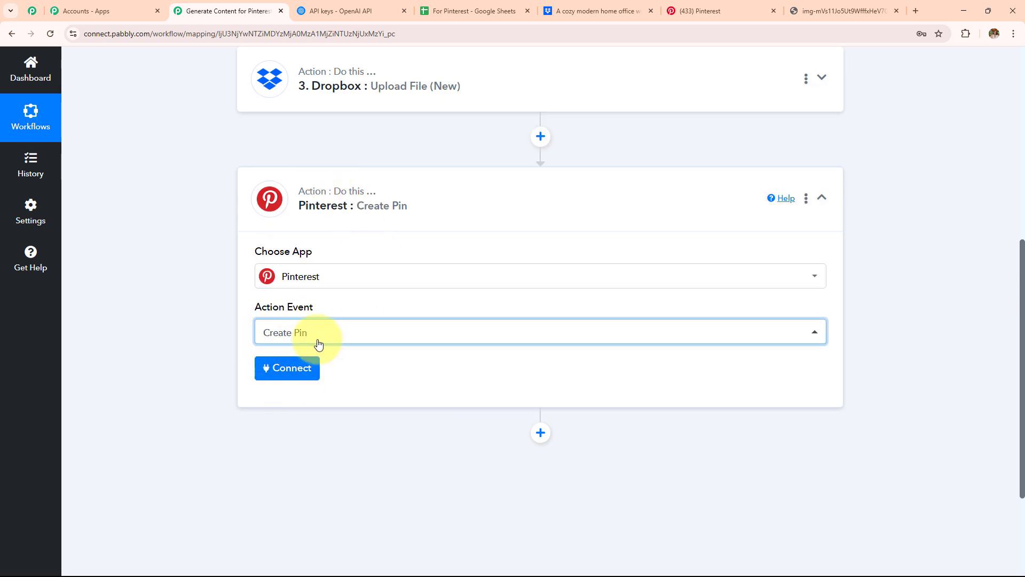
Connect the Create Pin action to Pinterest through a new connection and give Pabbly Connect access to the account.
left_click(314, 370)
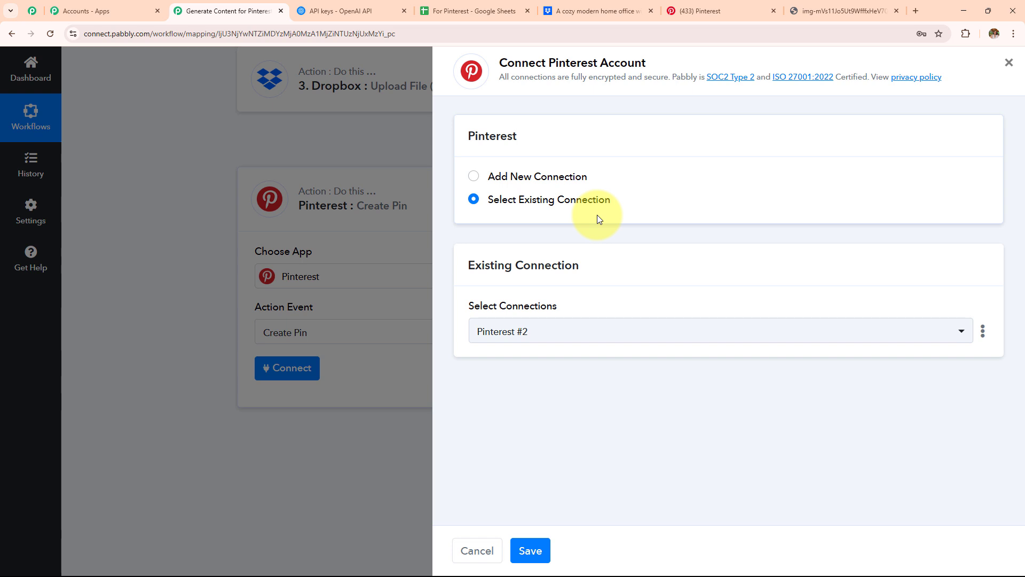
left_click(474, 177)
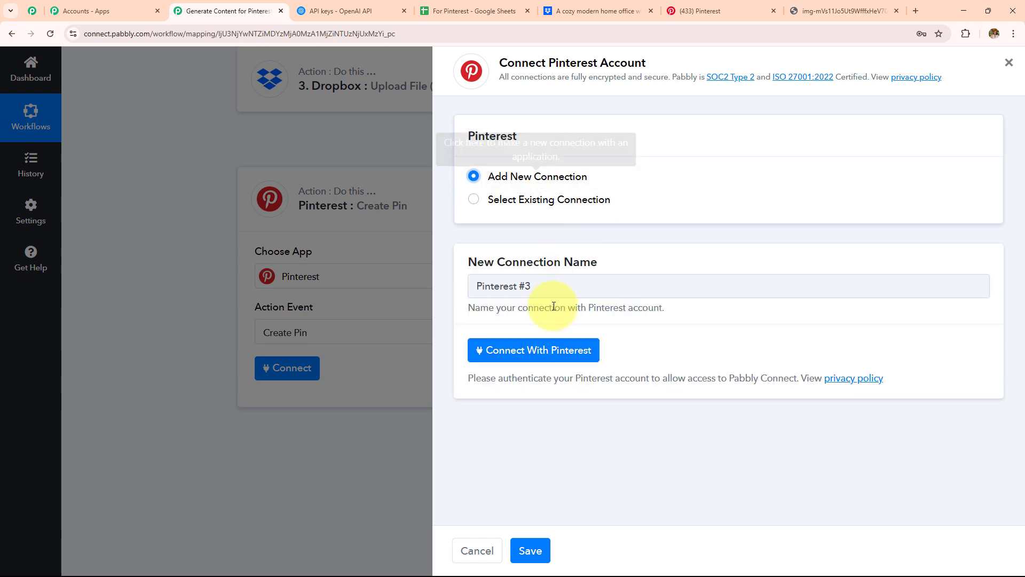
left_click(543, 350)
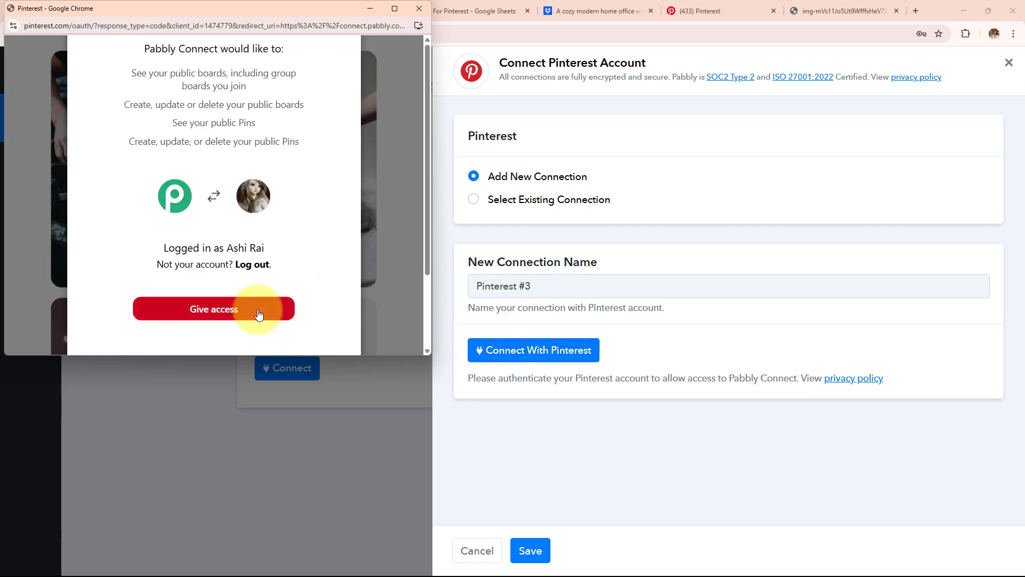
left_click(258, 314)
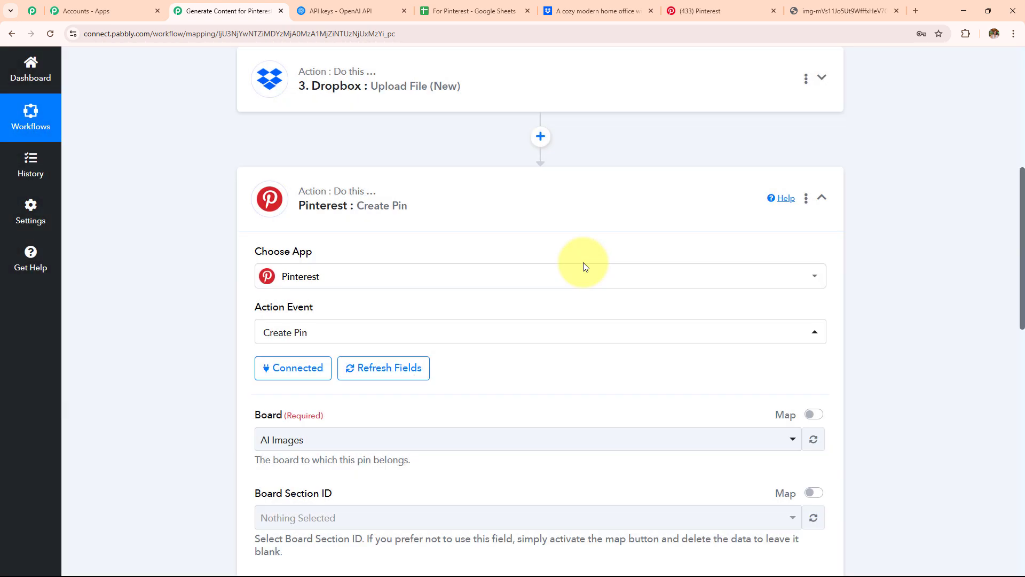
Choose AI Images as the pin's board and leave Board Section ID unselected.
scroll(584, 262, "down", 5)
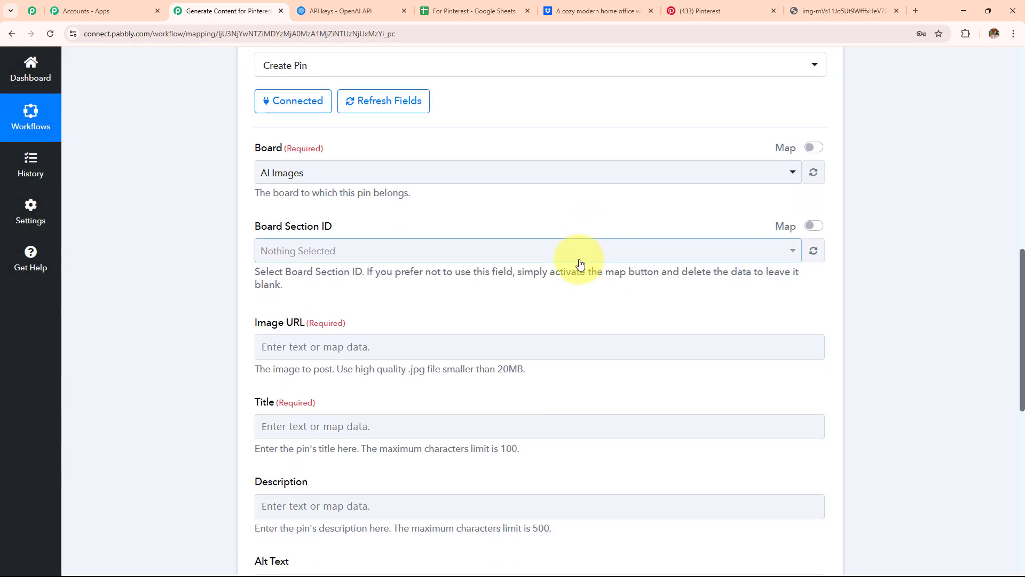
left_click(315, 176)
left_click(316, 230)
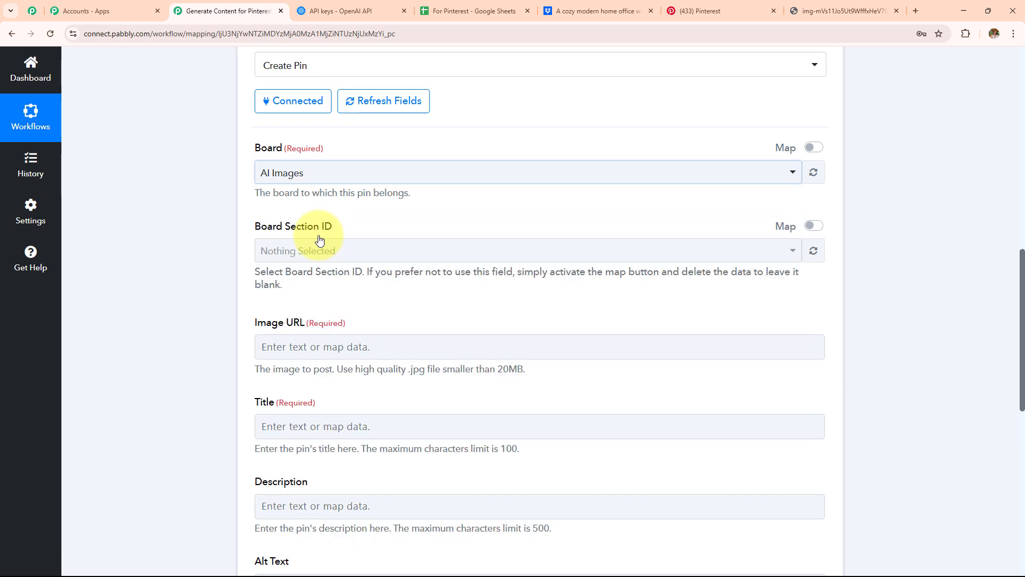
left_click(747, 3)
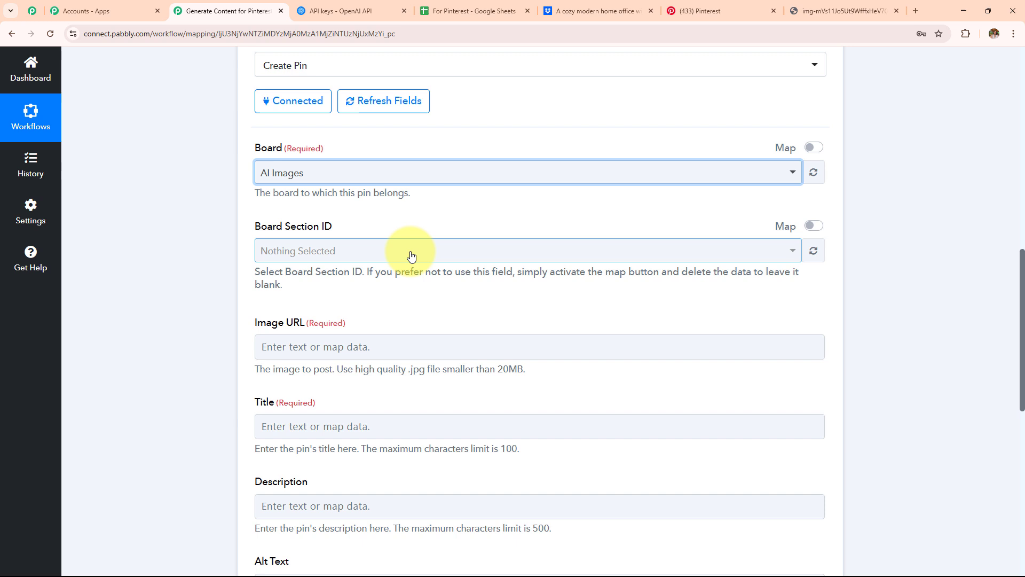
scroll(409, 256, "down", 3)
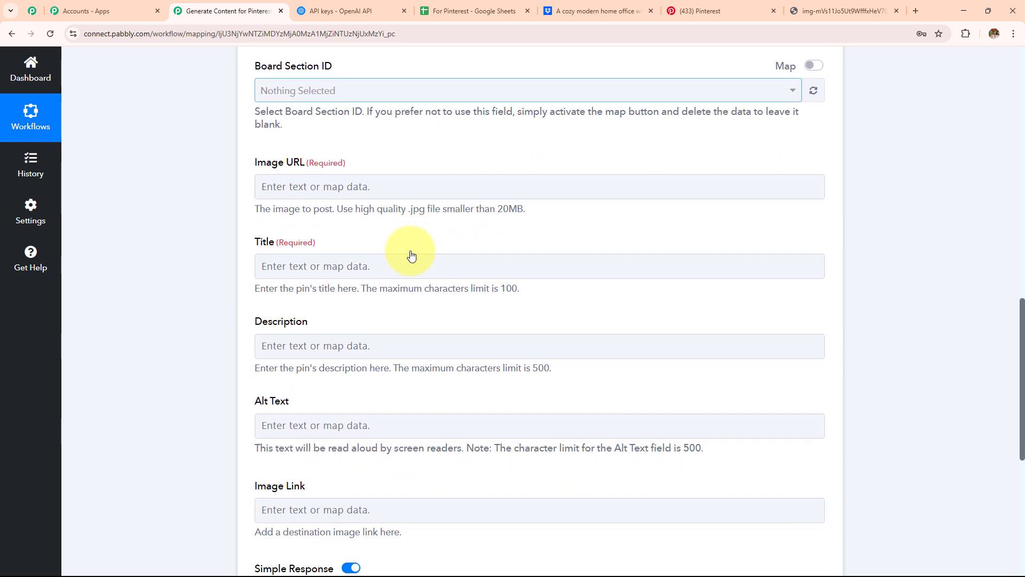
scroll(393, 184, "up", 2)
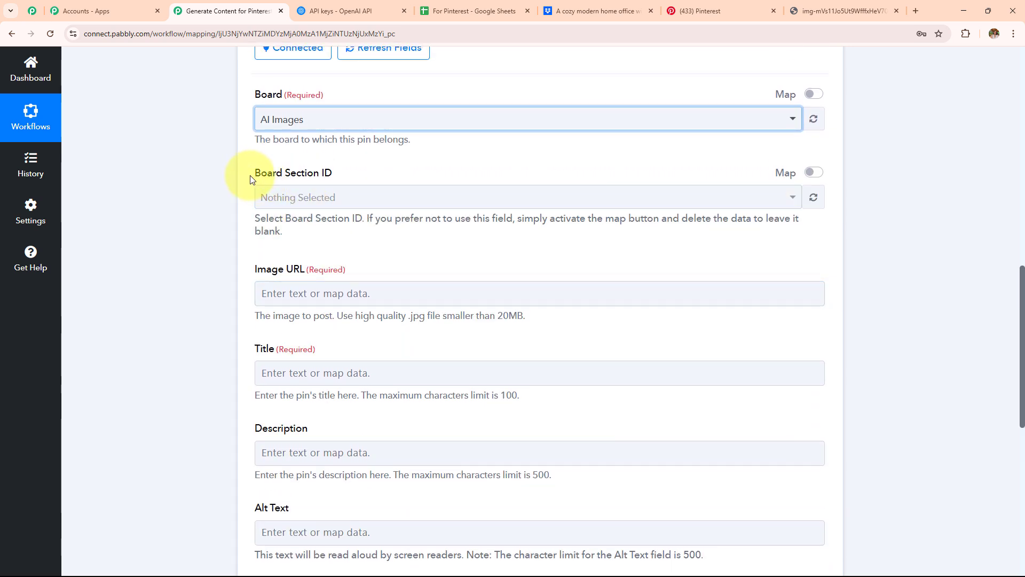
left_click_drag(251, 179, 430, 167)
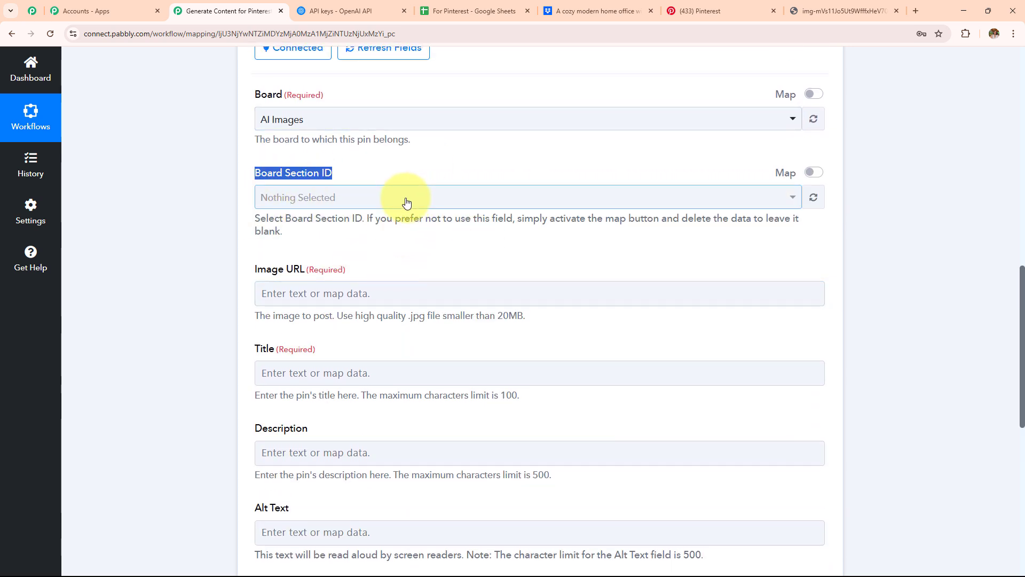
scroll(454, 278, "down", 1)
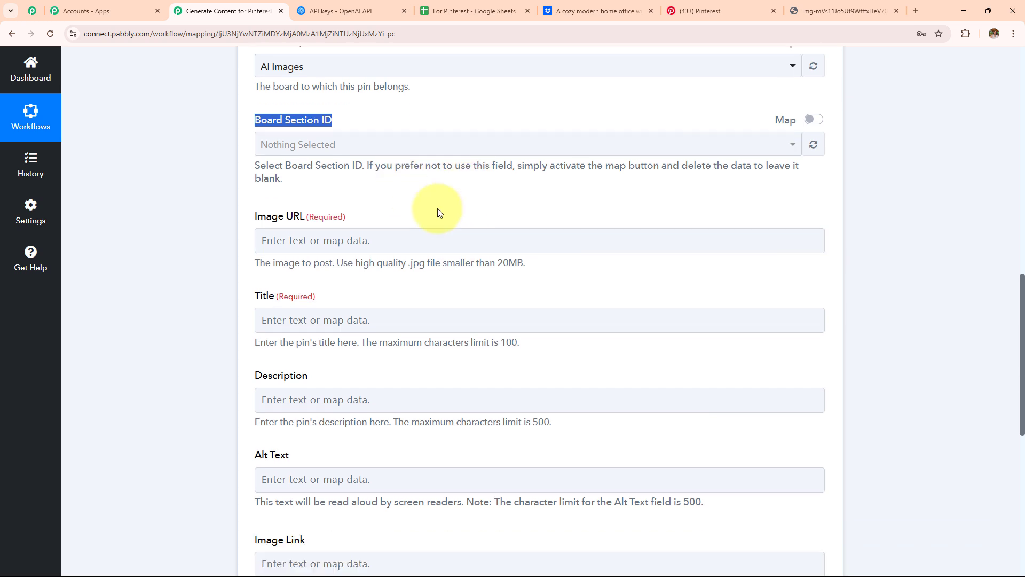
Map the pin's Image URL to the Res4 Link from the Dropbox Upload File step.
left_click(441, 243)
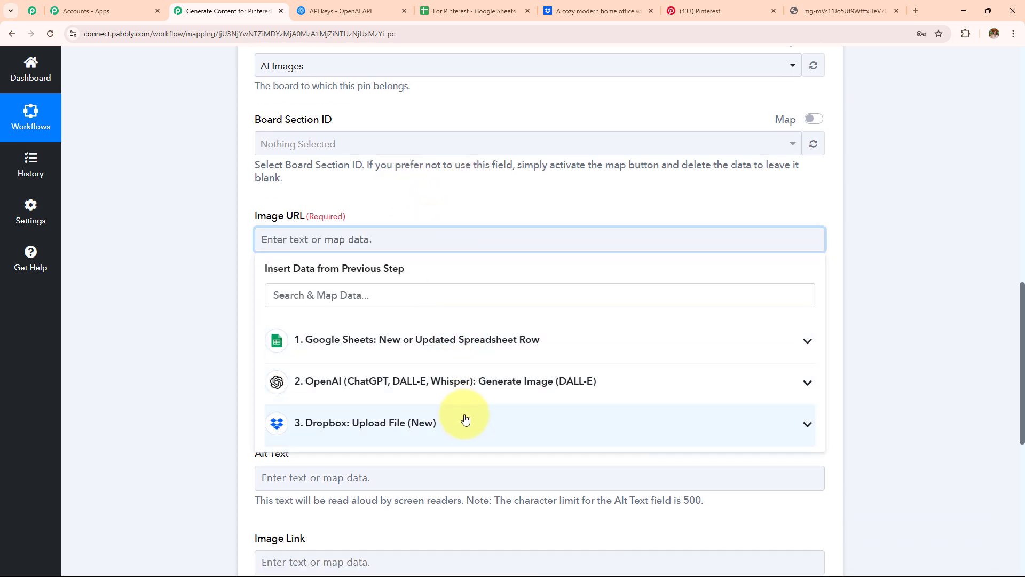
left_click(465, 421)
scroll(463, 274, "down", 3)
scroll(470, 435, "down", 7)
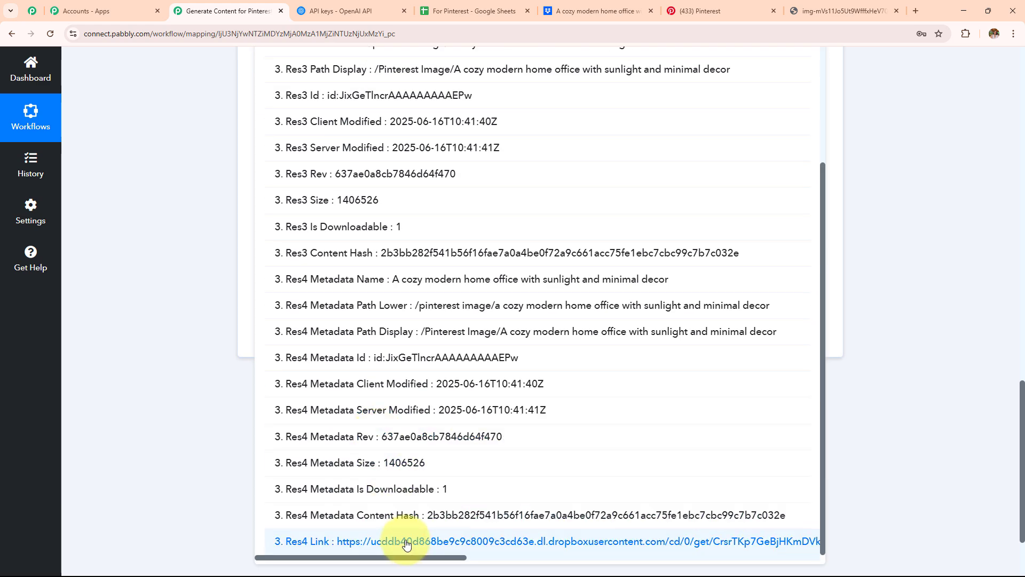
left_click(403, 543)
left_click(158, 290)
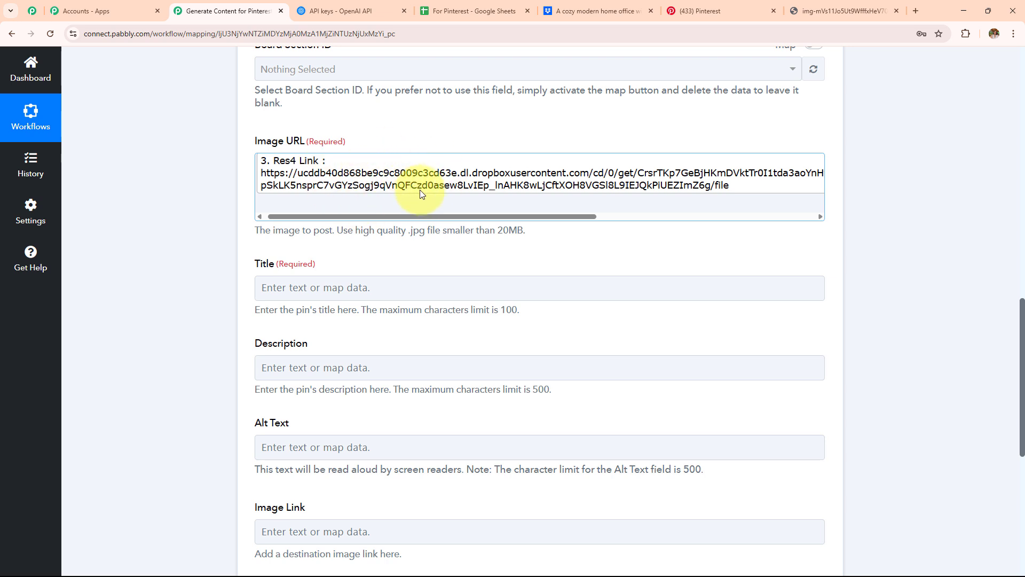
Map the pin's Title to the Title value from the Google Sheets trigger.
scroll(419, 190, "down", 3)
left_click(389, 131)
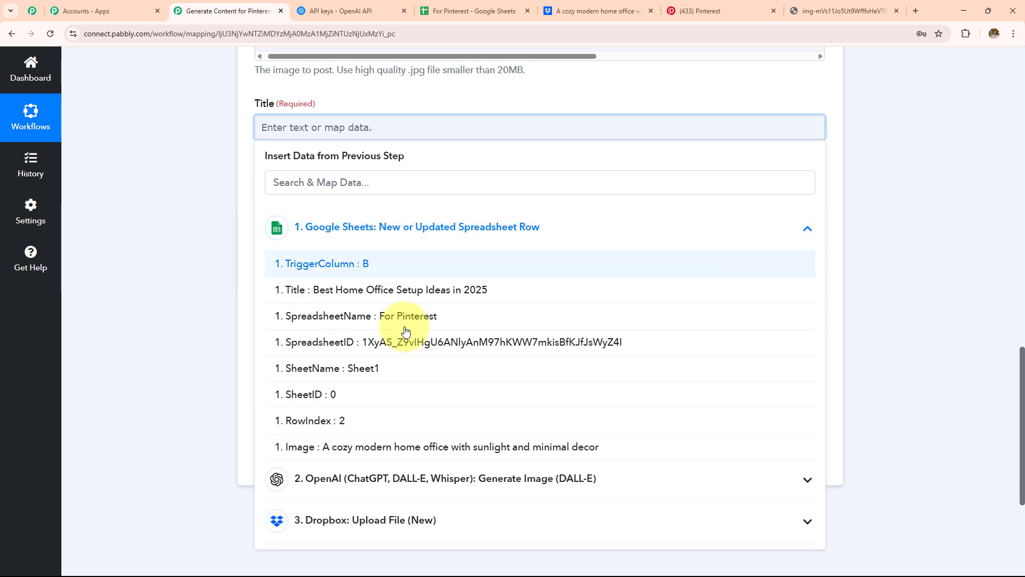
left_click(384, 290)
Review the pin fields, leave Description, Alt Text and Image Link empty, and save the Create Pin action with a test request.
scroll(377, 190, "down", 2)
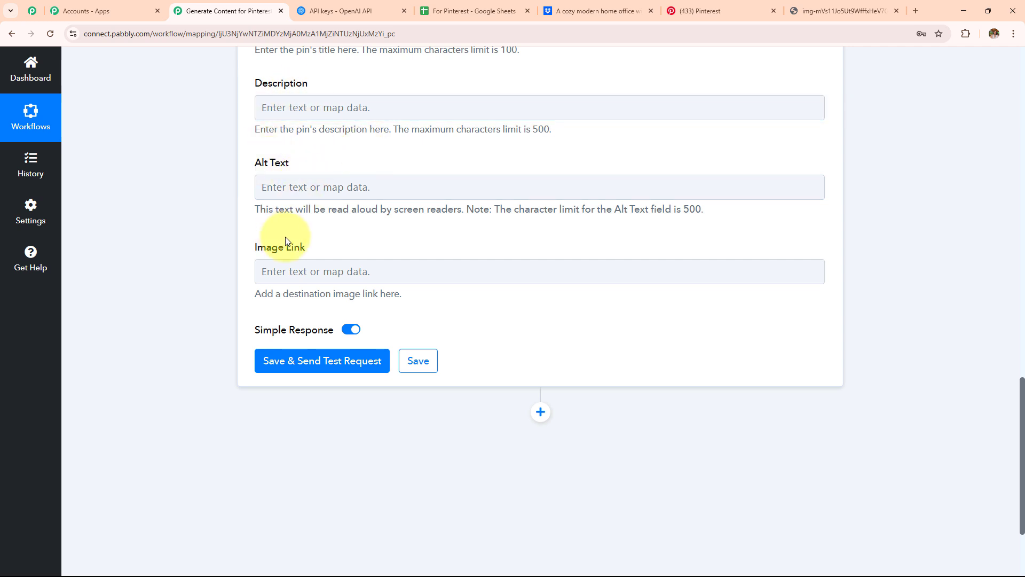
scroll(367, 242, "up", 2)
scroll(366, 238, "up", 7)
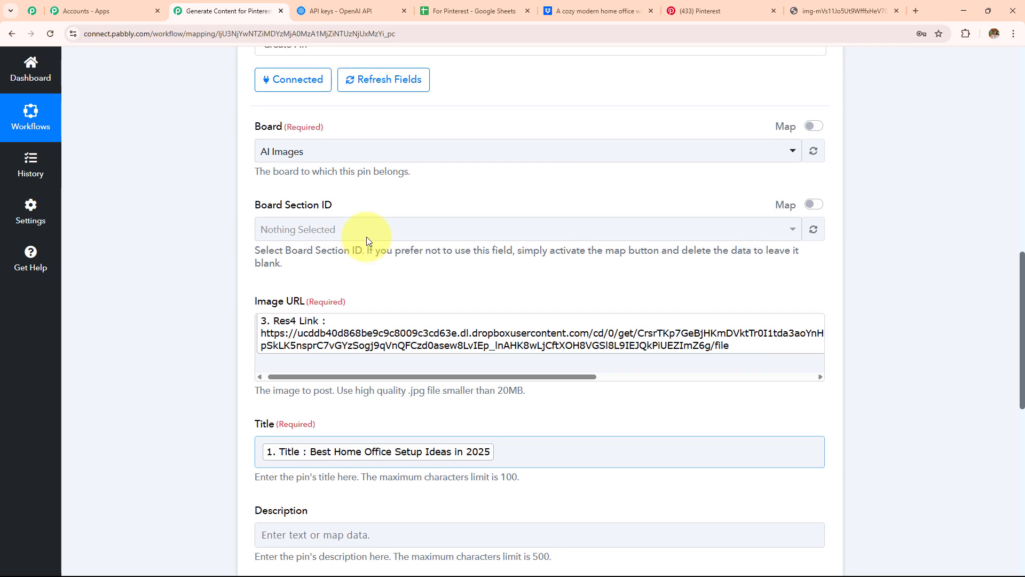
scroll(367, 236, "down", 9)
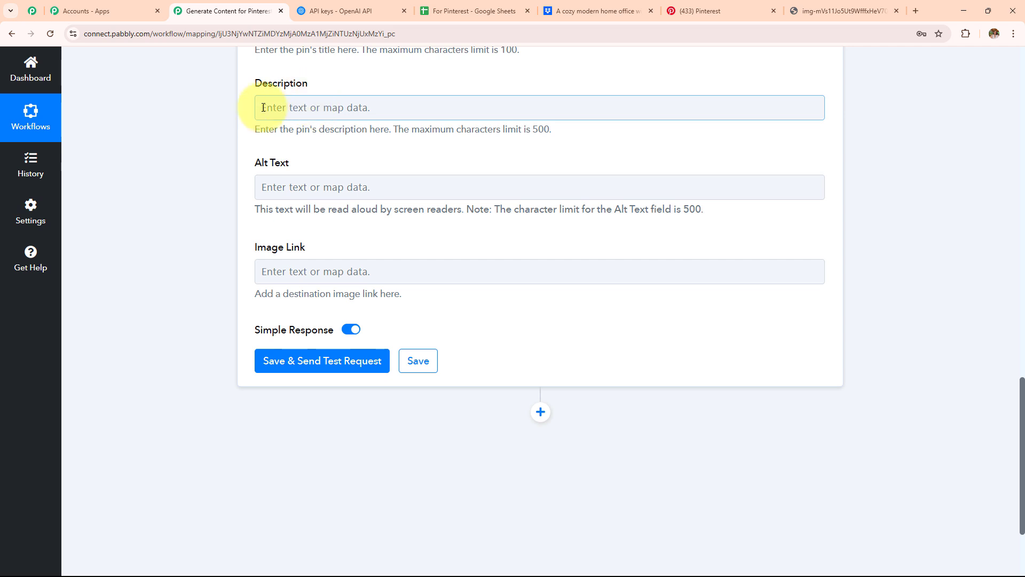
left_click(258, 106)
left_click(529, 154)
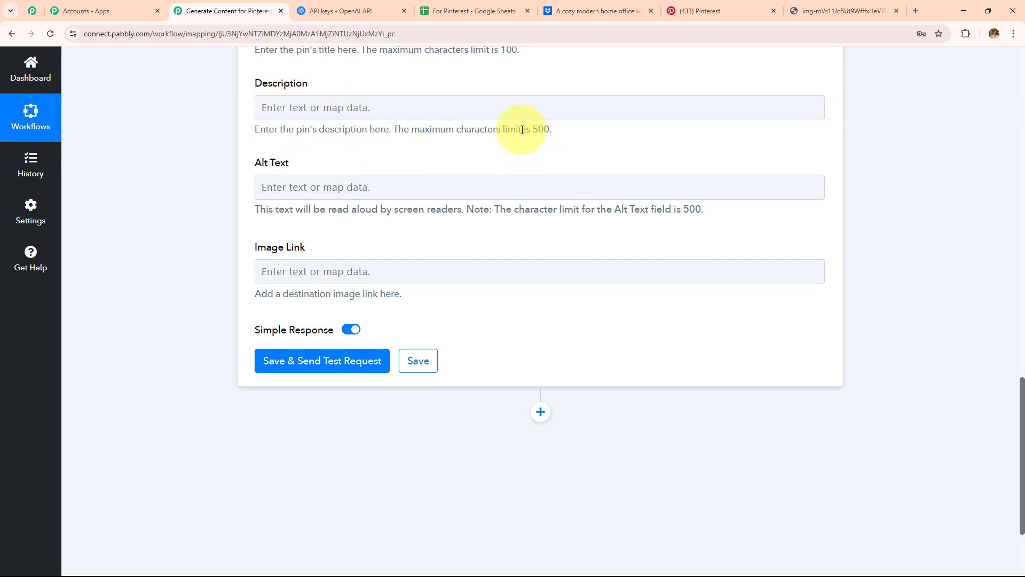
left_click_drag(523, 128, 577, 134)
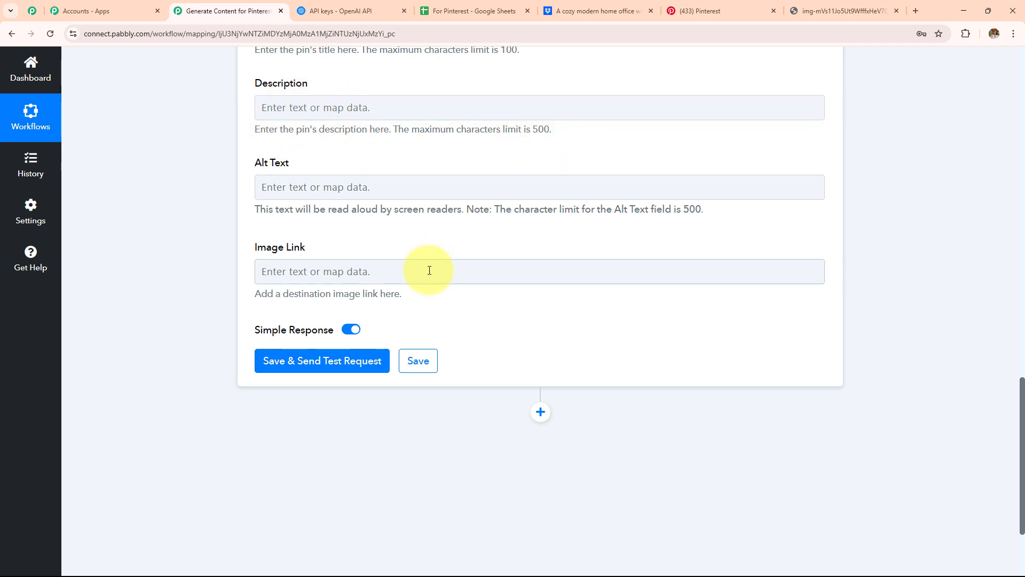
scroll(429, 270, "up", 12)
scroll(427, 267, "down", 13)
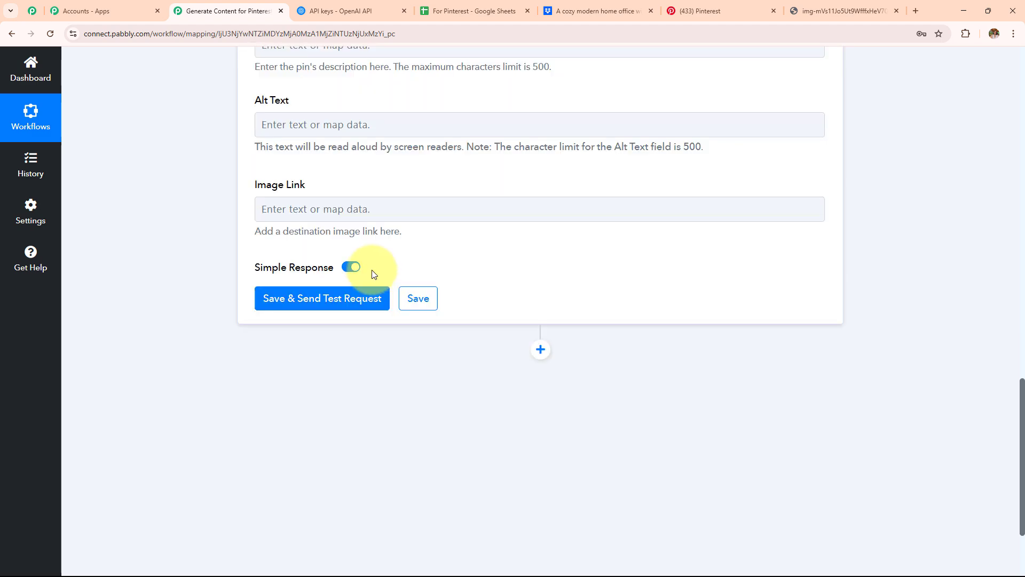
scroll(374, 274, "down", 2)
left_click(381, 224)
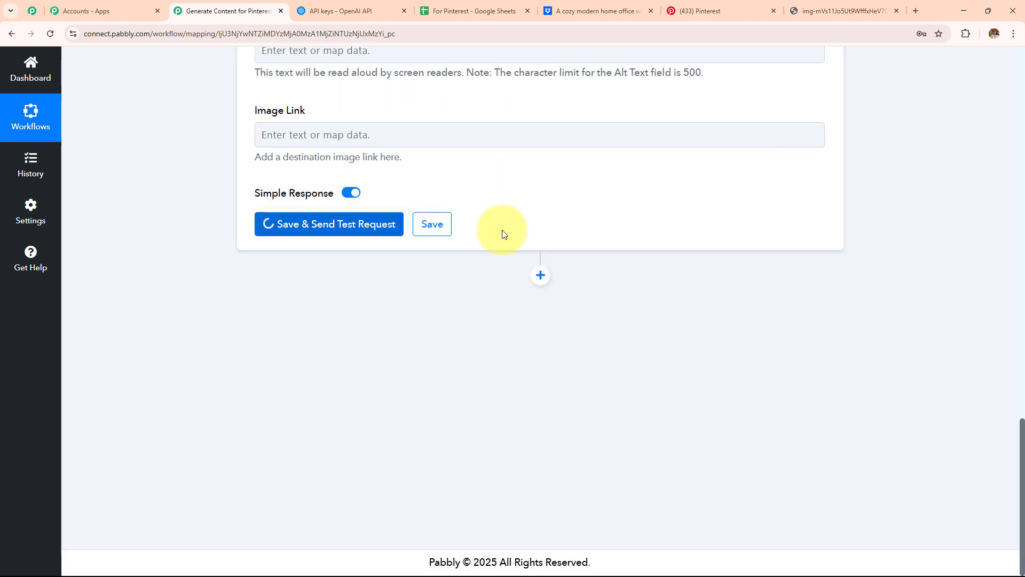
Switch to Pinterest and look for the home office pin on the AI Images board.
left_click(722, 10)
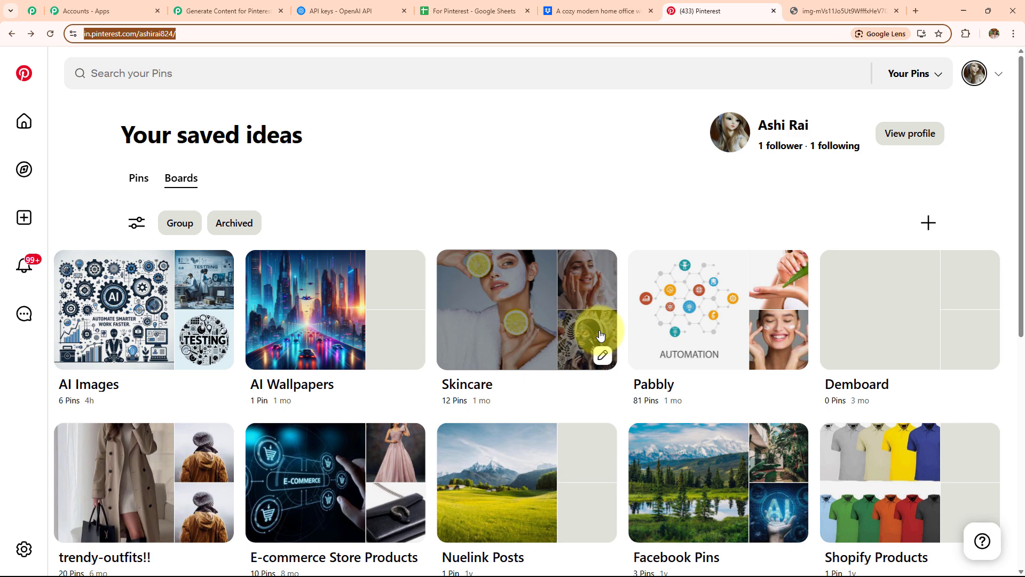
left_click(136, 324)
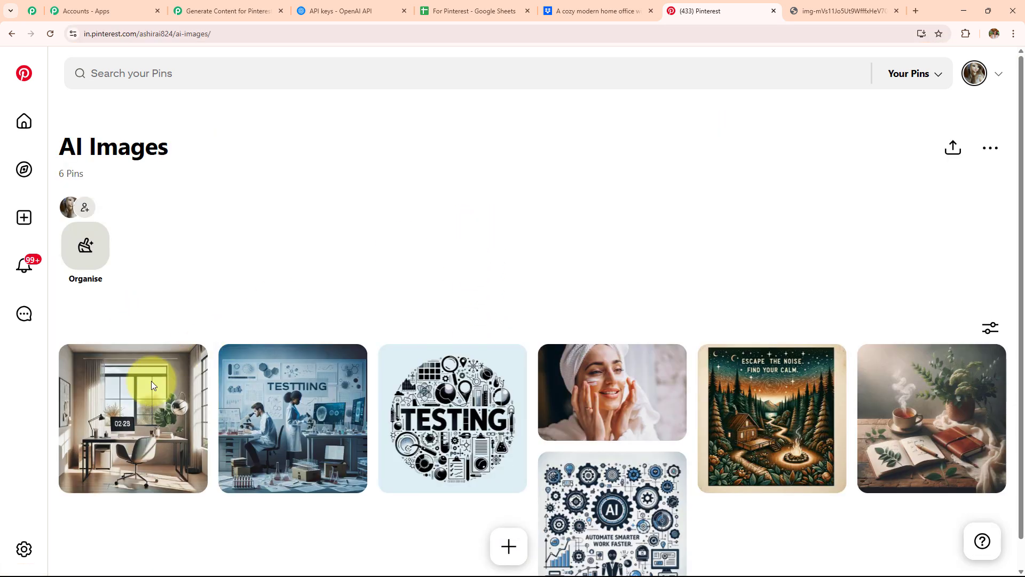
mouse_move(143, 390)
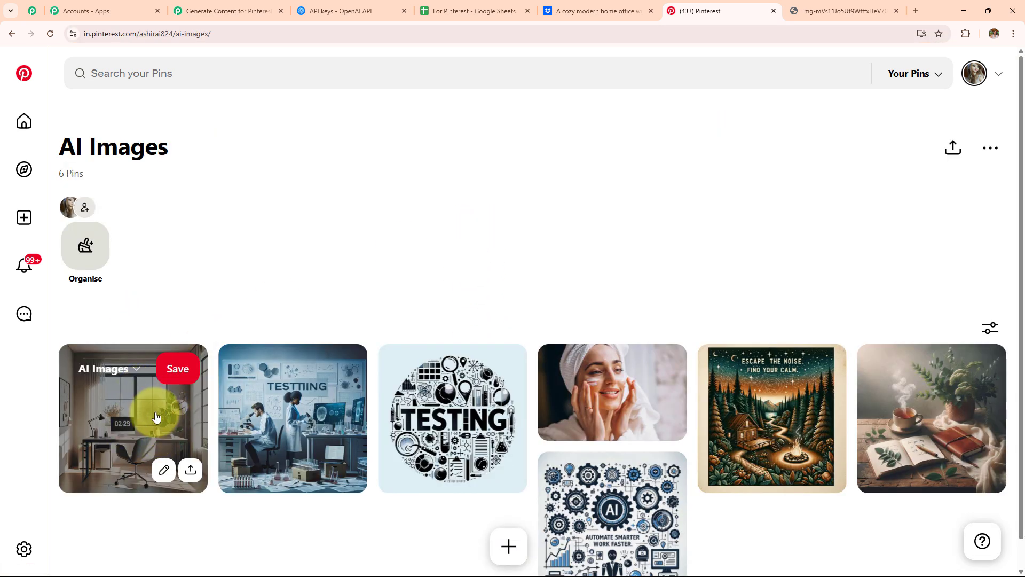
Check the Create Pin response in the Pabbly Connect workflow, and open the home office pin on the AI Images board in Pinterest.
left_click(229, 11)
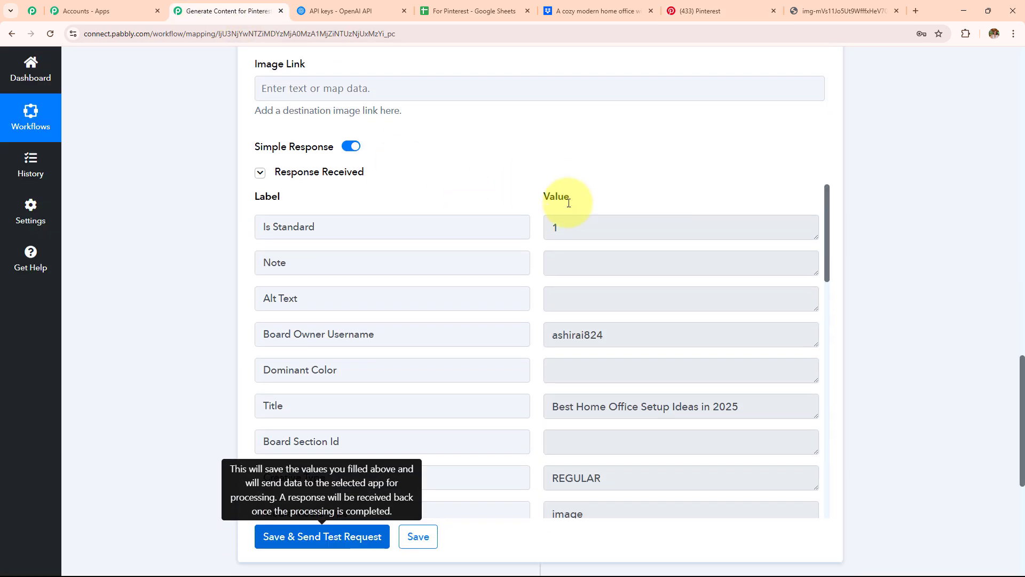
scroll(569, 203, "down", 2)
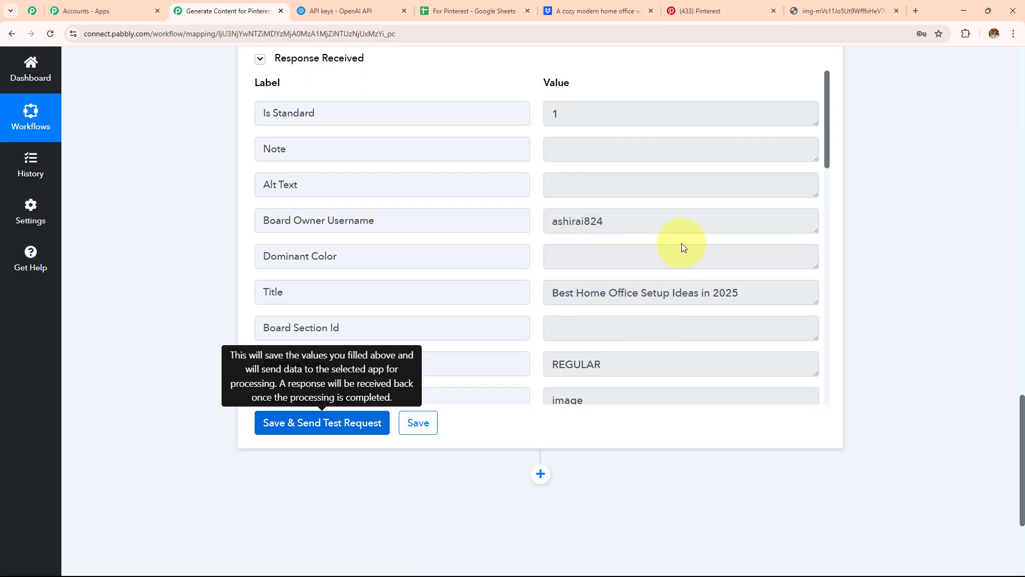
scroll(681, 242, "down", 6)
left_click(695, 11)
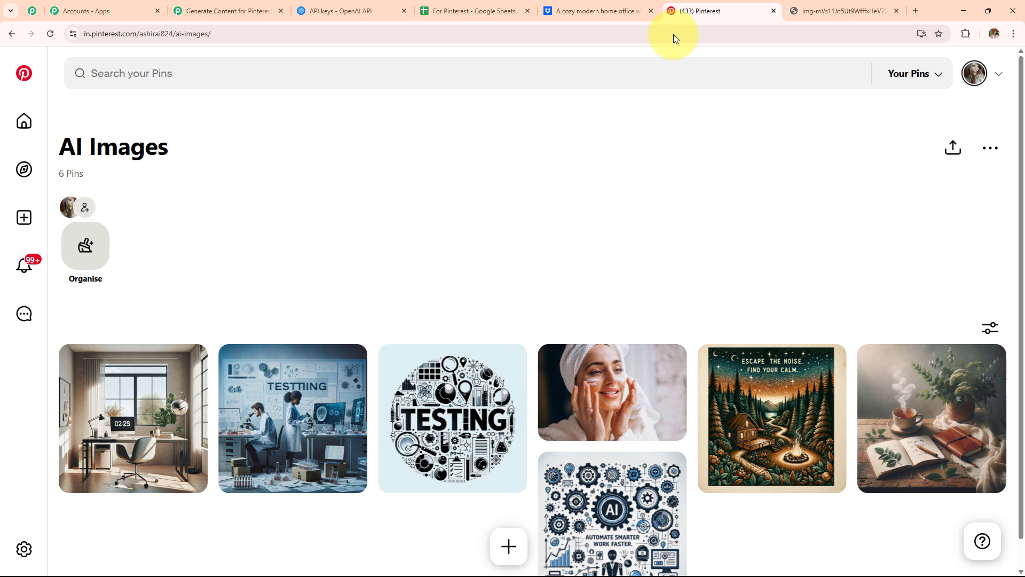
left_click(138, 434)
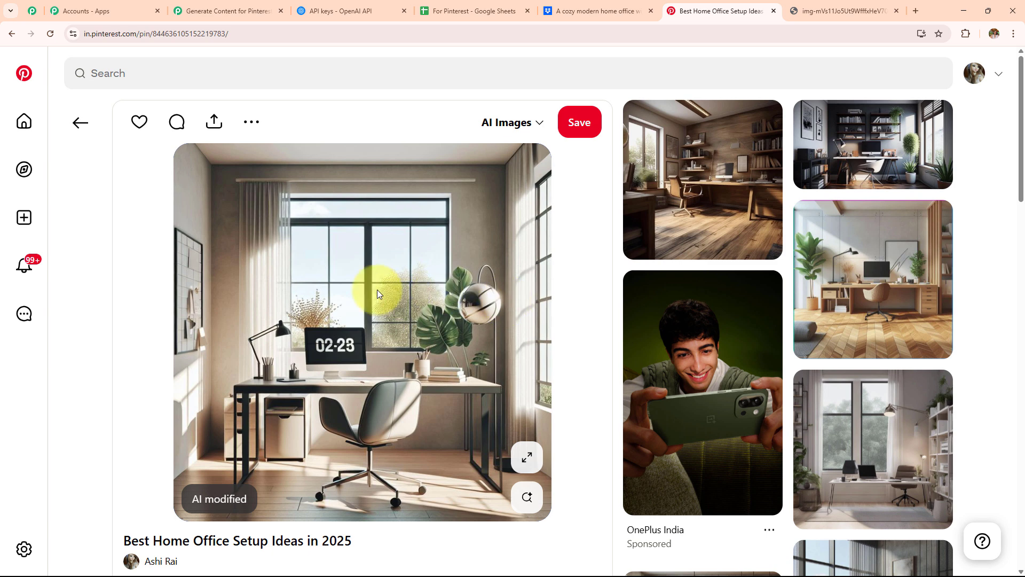
Return to the Pabbly Connect workflow and review its Google Sheets trigger and the OpenAI, Dropbox and Pinterest actions.
left_click(192, 11)
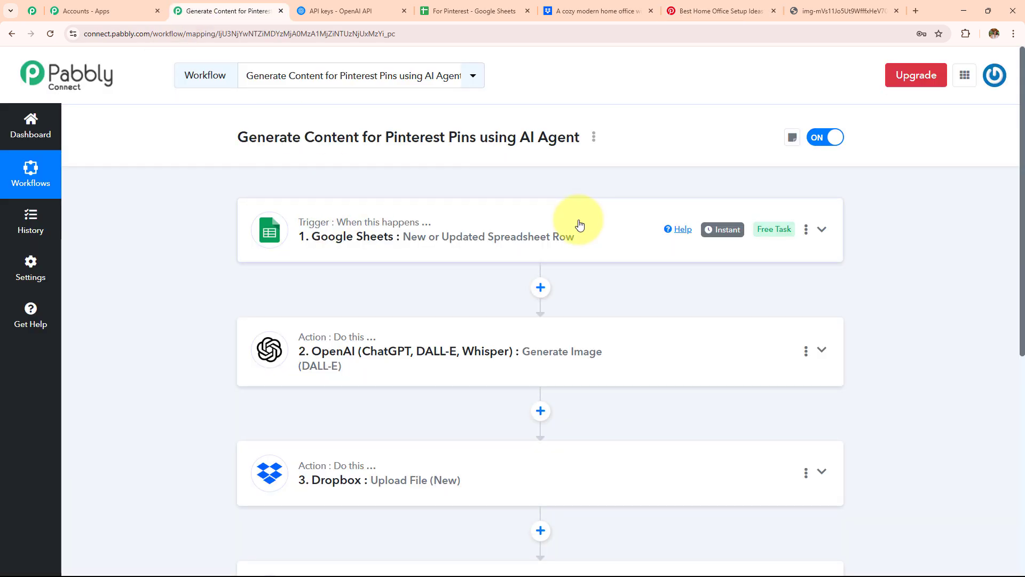
scroll(579, 224, "down", 3)
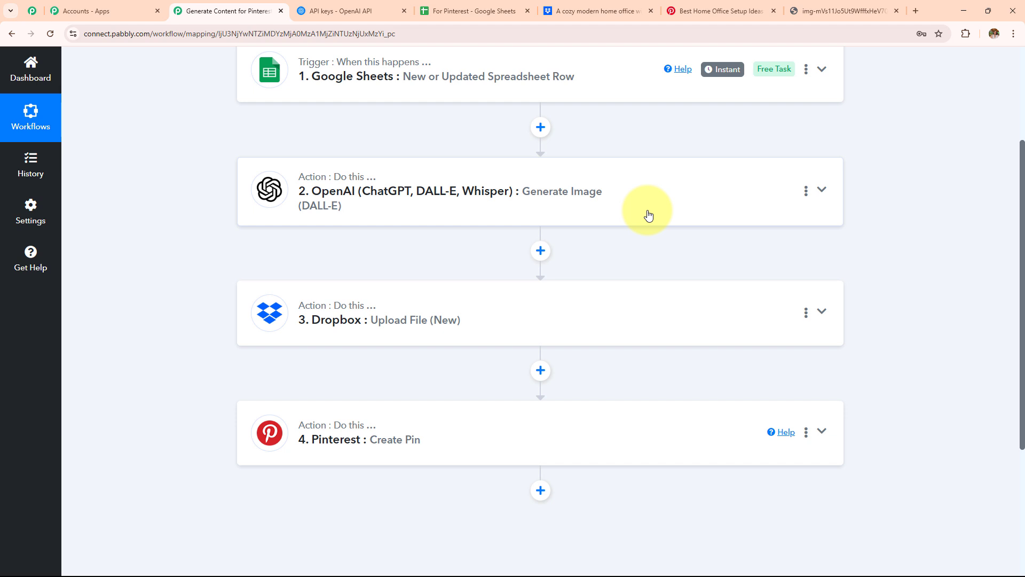
scroll(630, 211, "down", 4)
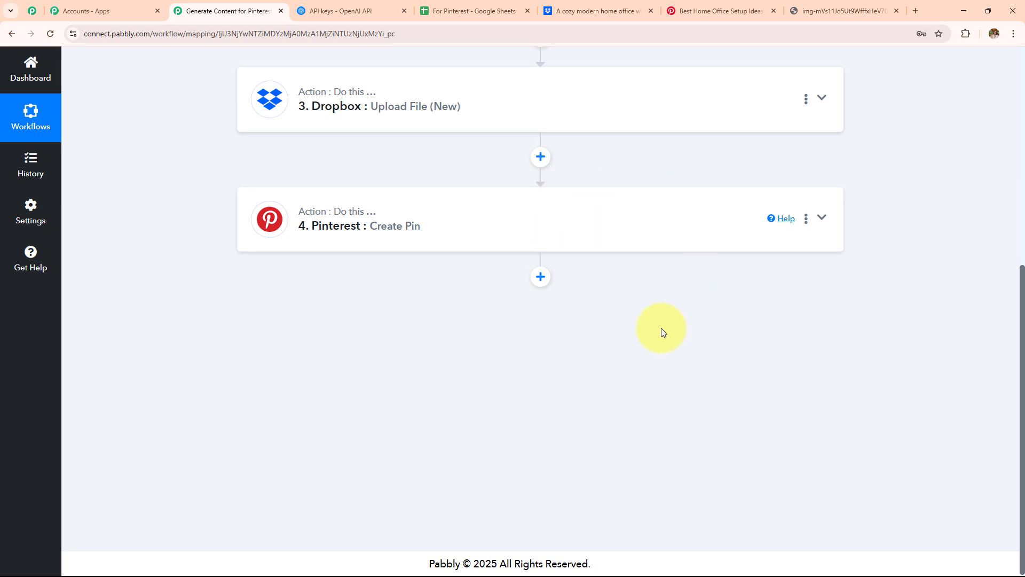
scroll(662, 330, "up", 7)
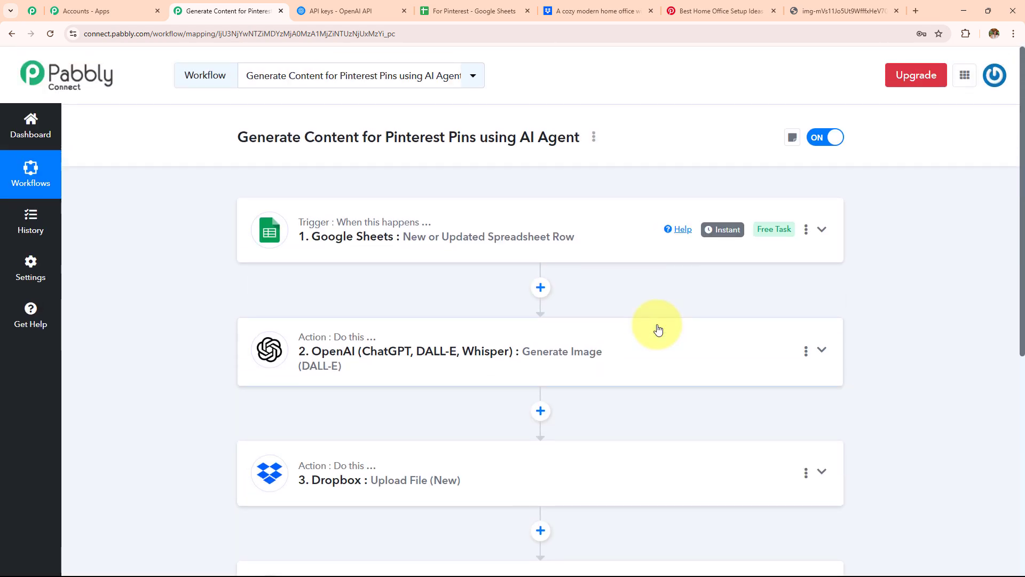
scroll(659, 329, "down", 3)
scroll(658, 330, "up", 3)
scroll(658, 330, "down", 2)
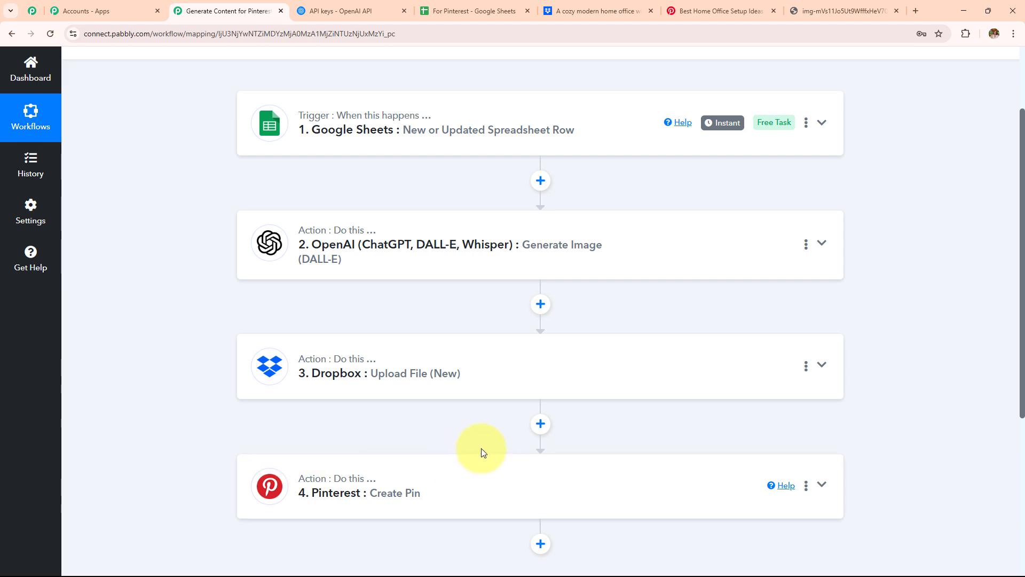
scroll(482, 449, "up", 2)
scroll(483, 446, "down", 1)
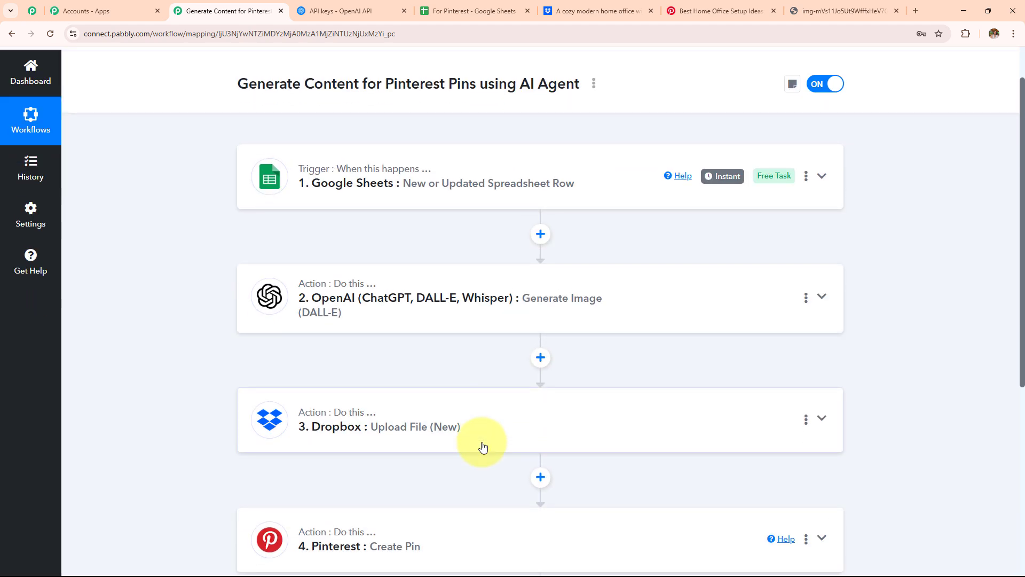